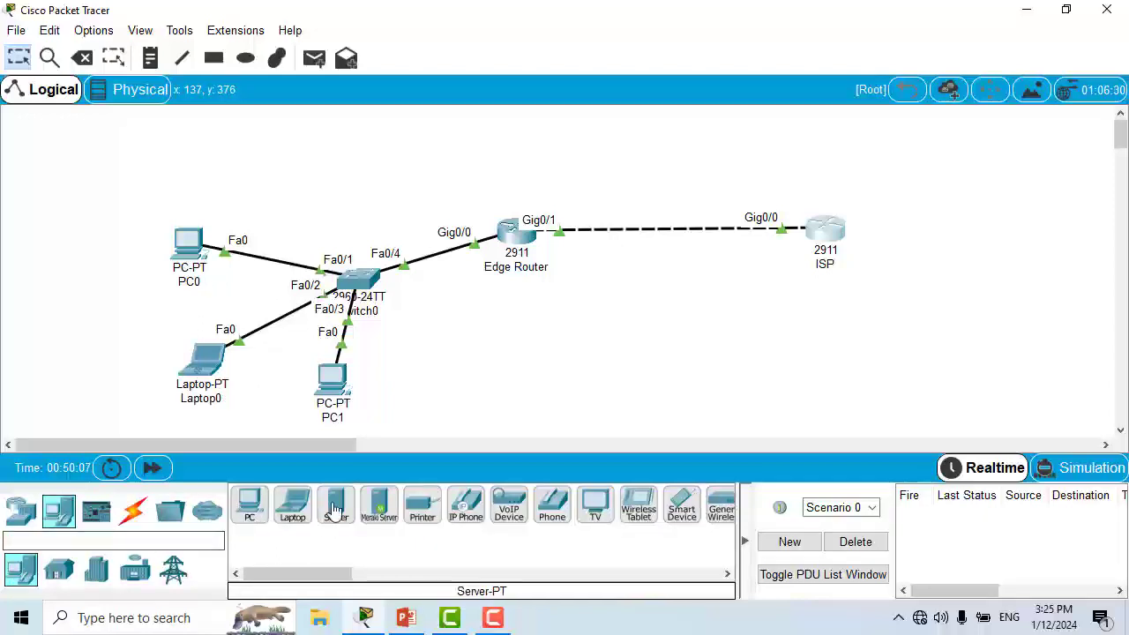
Add a Server-PT below the Edge Router and connect it to switch port Fa0/5 with a copper straight-through cable.
drag(335, 507, 470, 365)
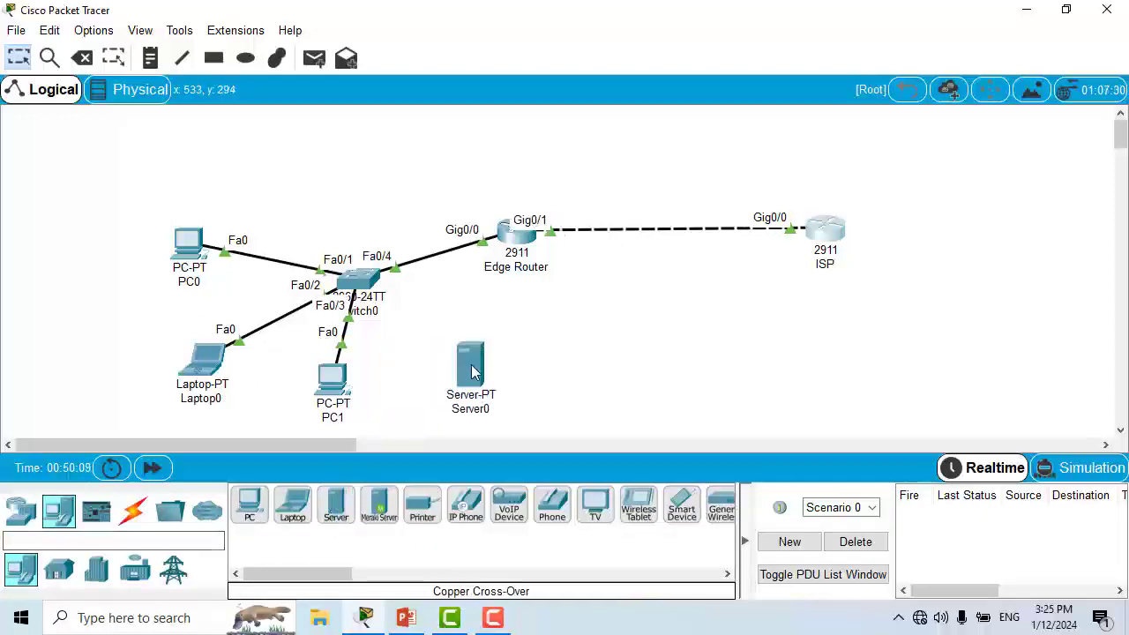
click(133, 510)
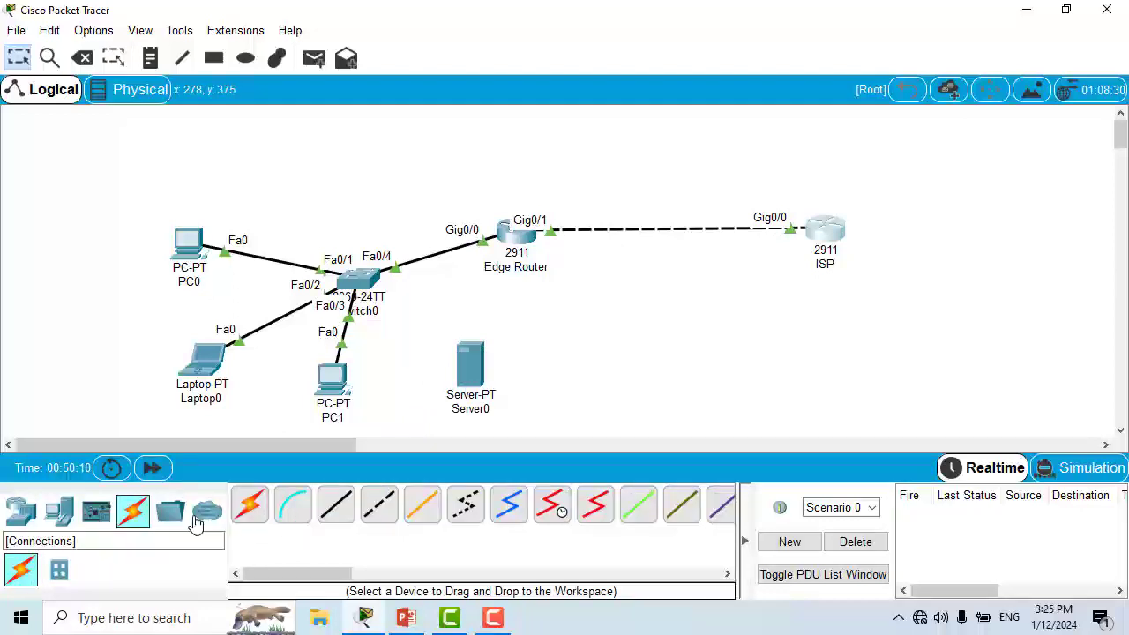
click(331, 525)
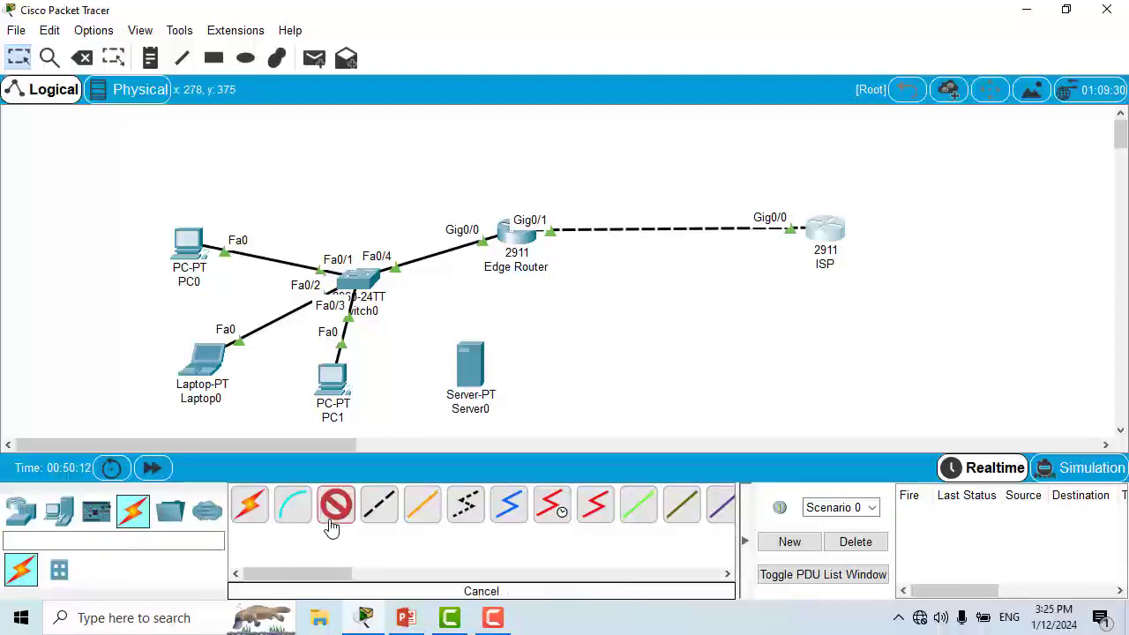
click(473, 376)
click(501, 380)
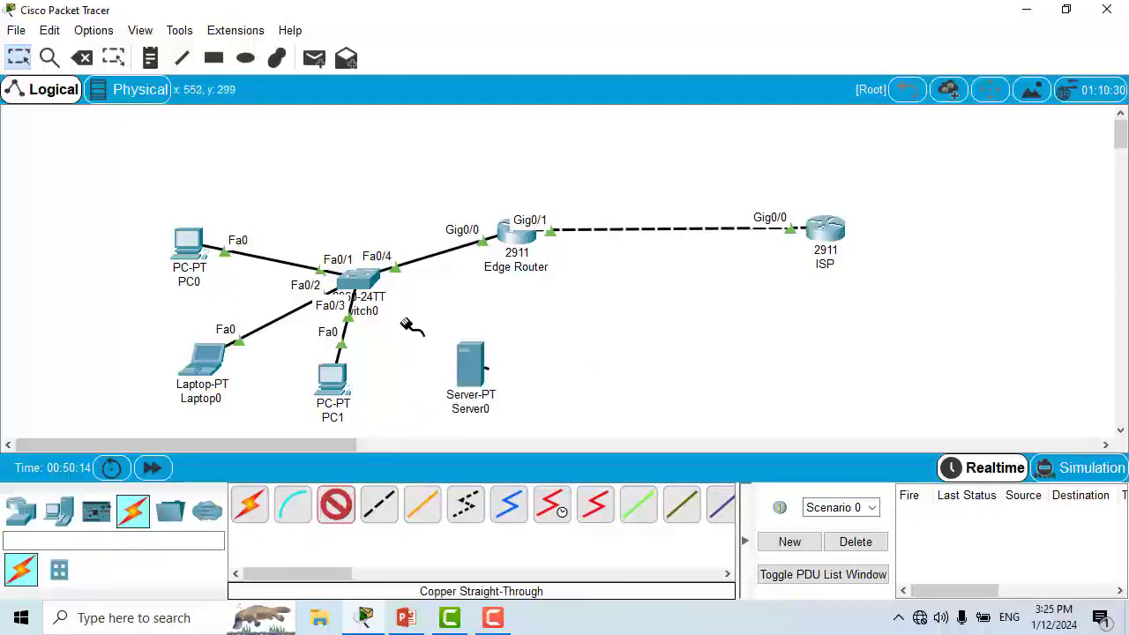
click(359, 277)
click(458, 31)
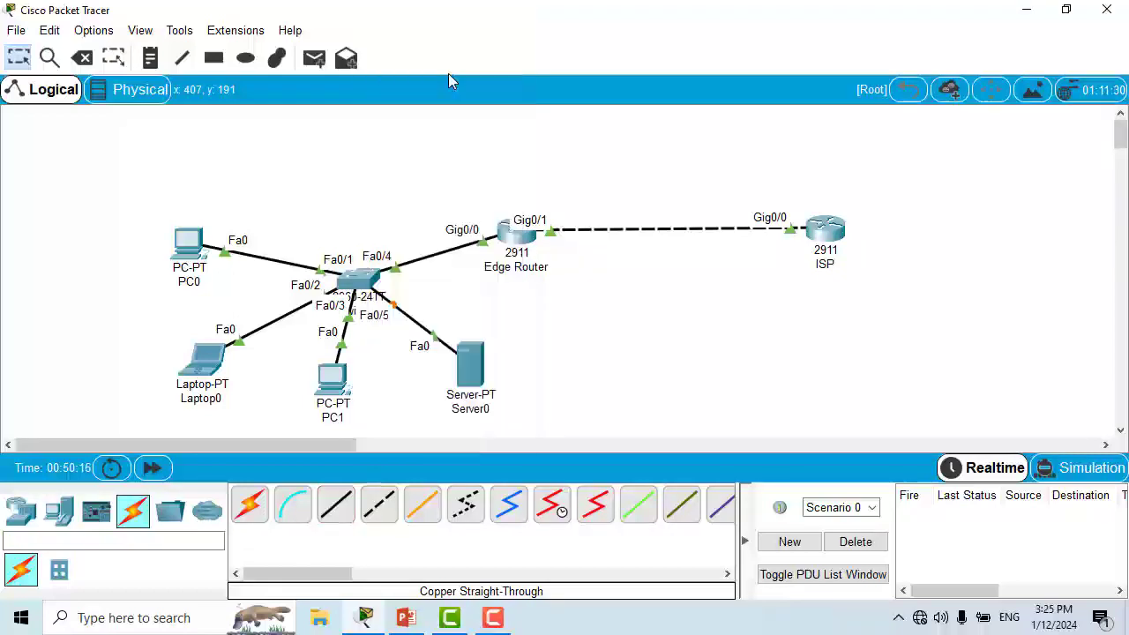
Assign Server0 the static IPv4 address 192.168.10.223 with subnet mask 255.255.255.0.
click(470, 381)
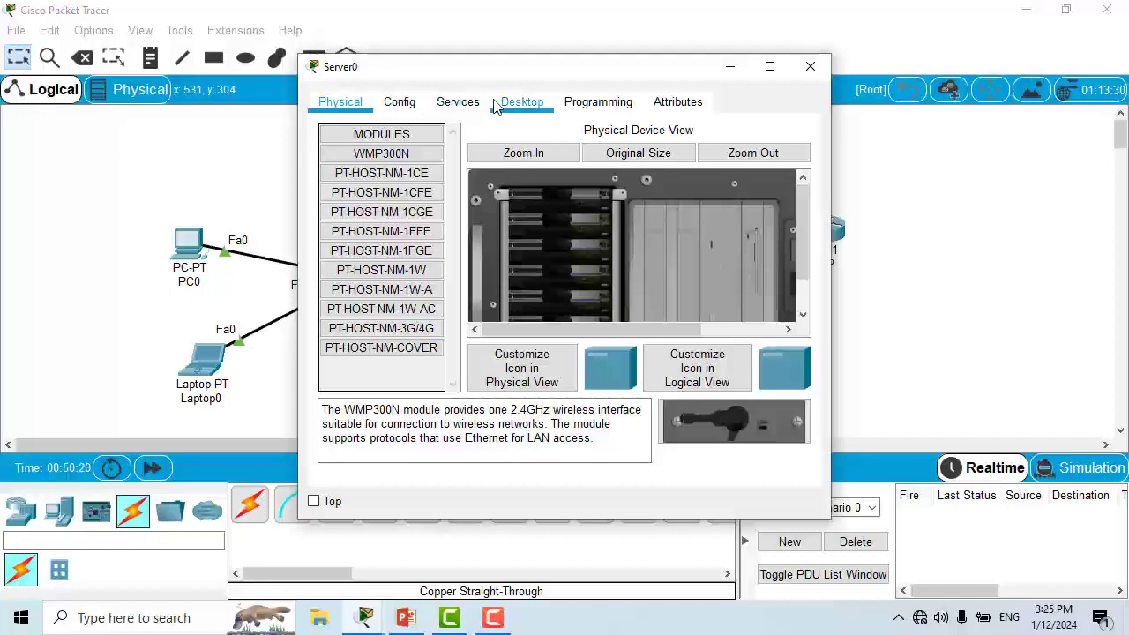
click(495, 105)
click(383, 165)
click(498, 205)
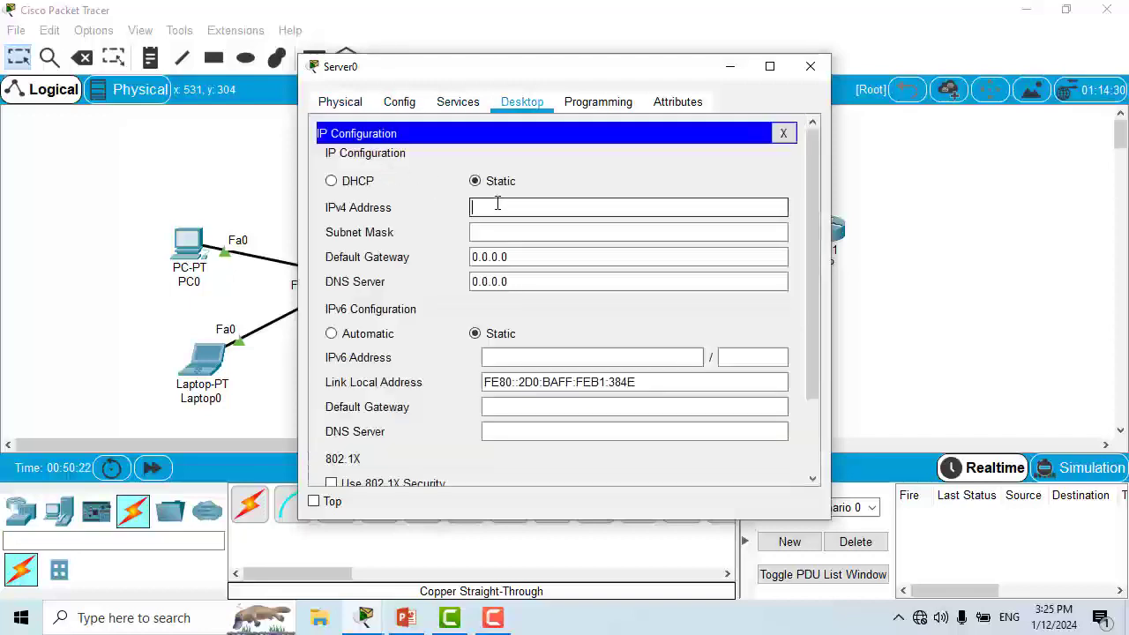
text(1)
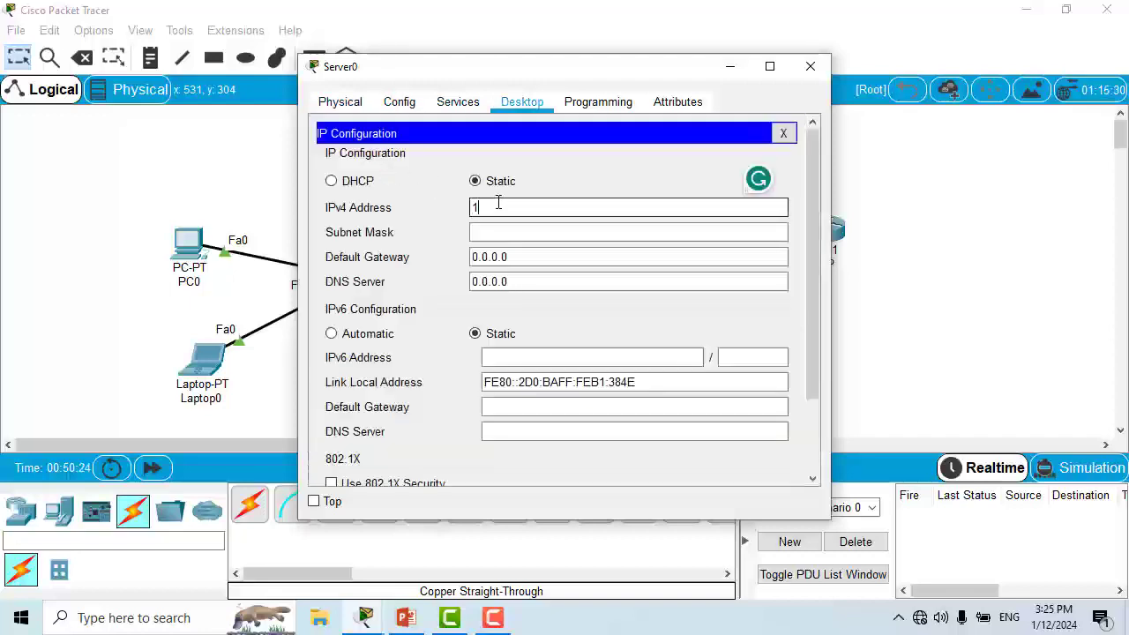
text(92)
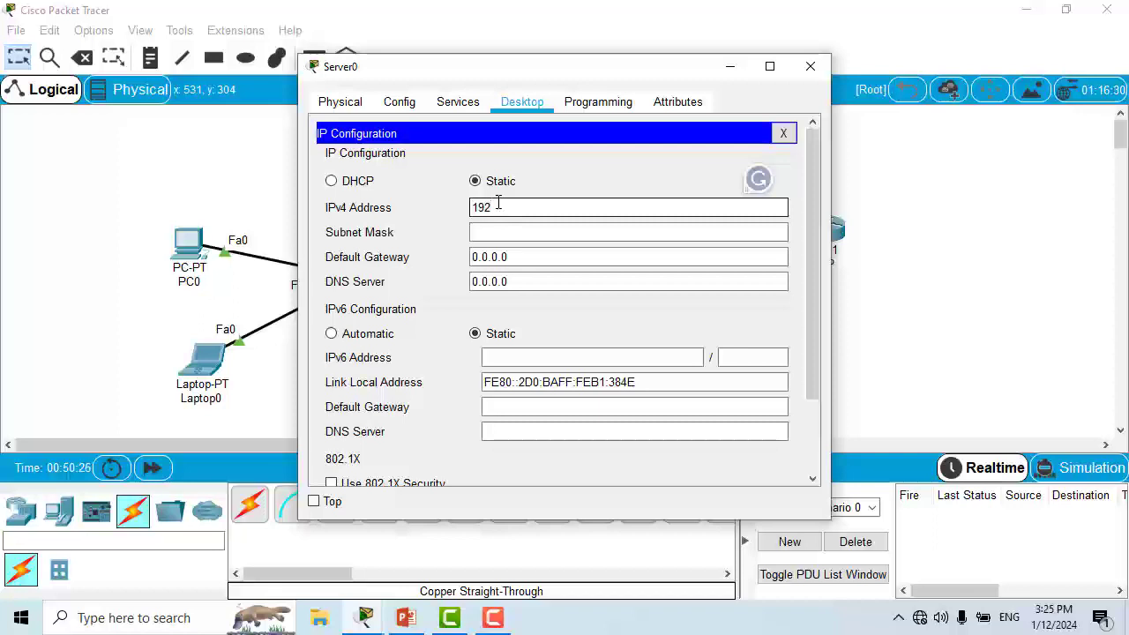
text(.168.10.)
text(223)
key(Tab)
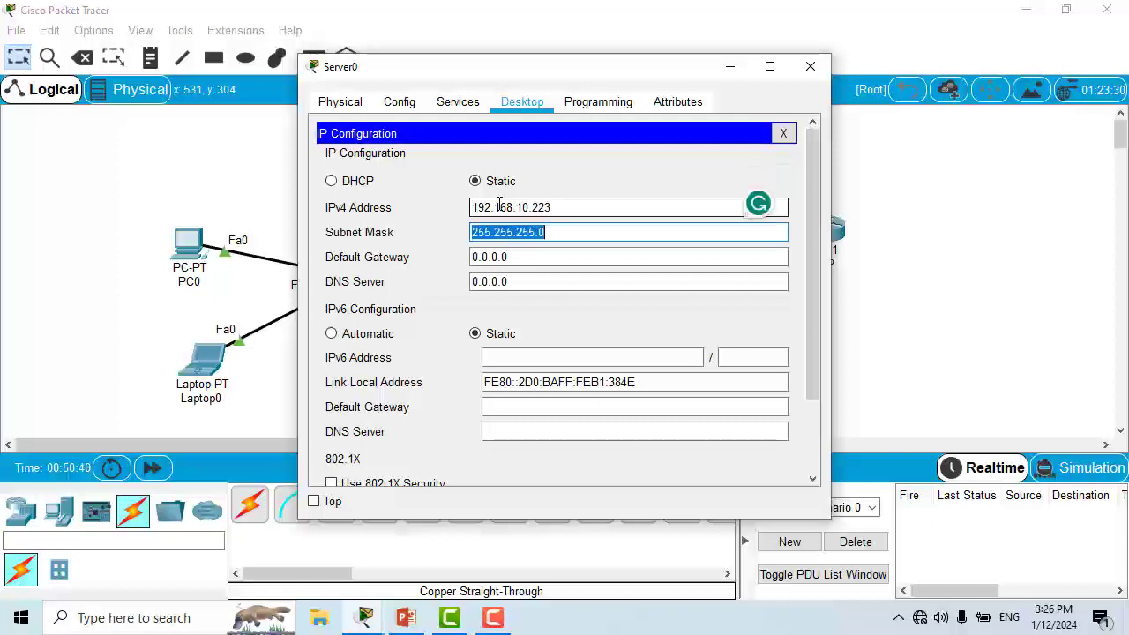
Set Server0's IPv4 default gateway to 192.168.10.1 and close its configuration window.
key(Tab)
text(19)
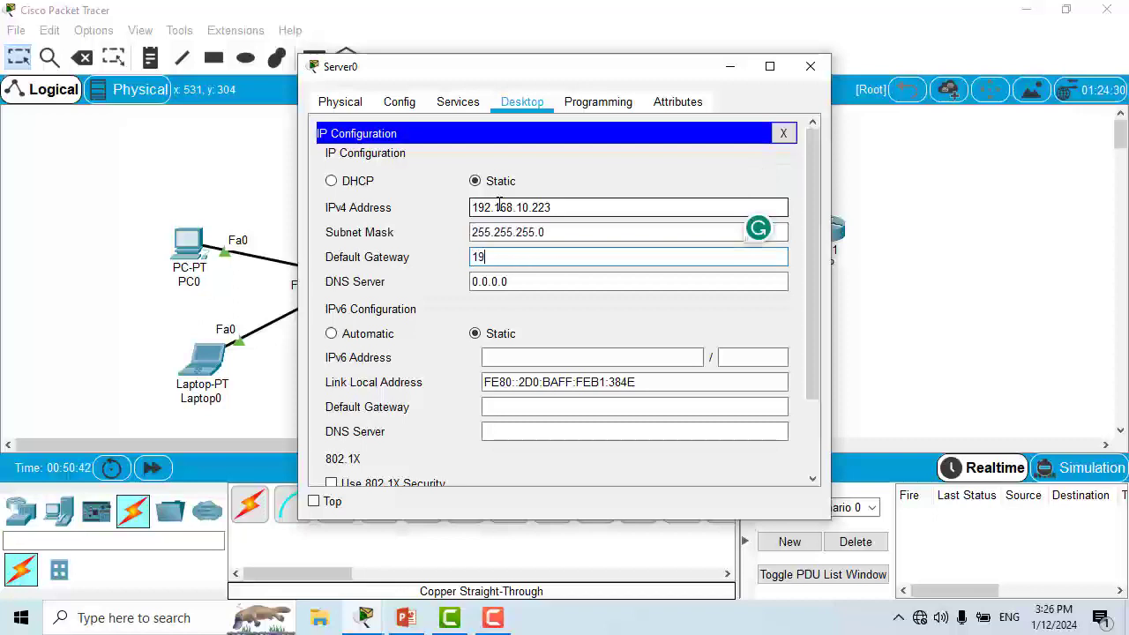
text(2.1)
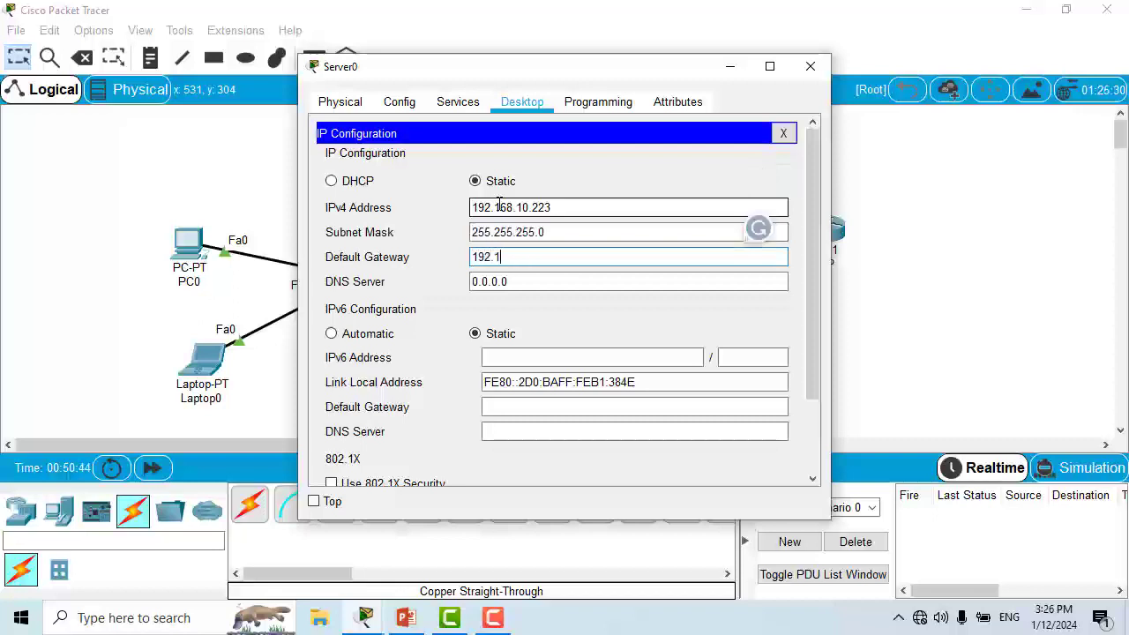
text(6)
scroll(502, 205, down, 1)
text(8)
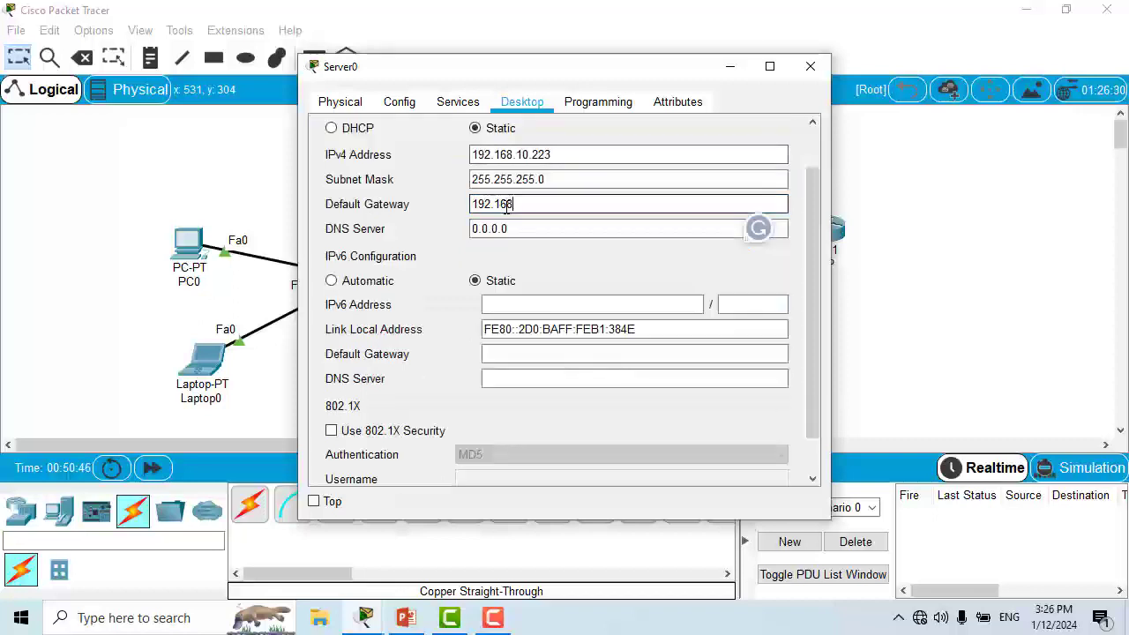
text(.10.1)
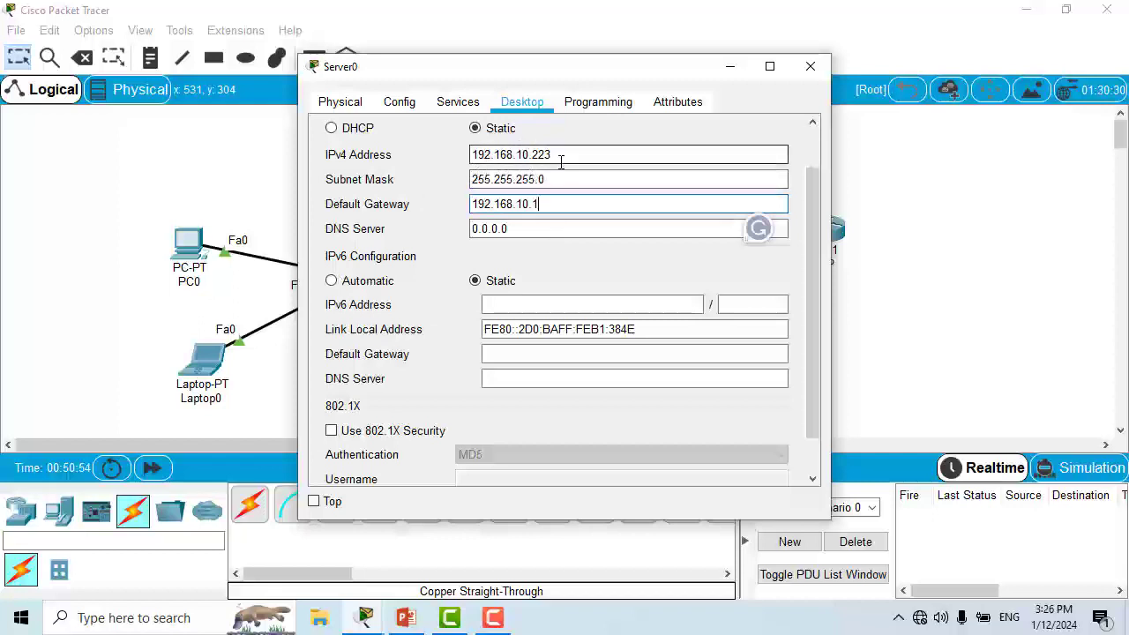
click(808, 69)
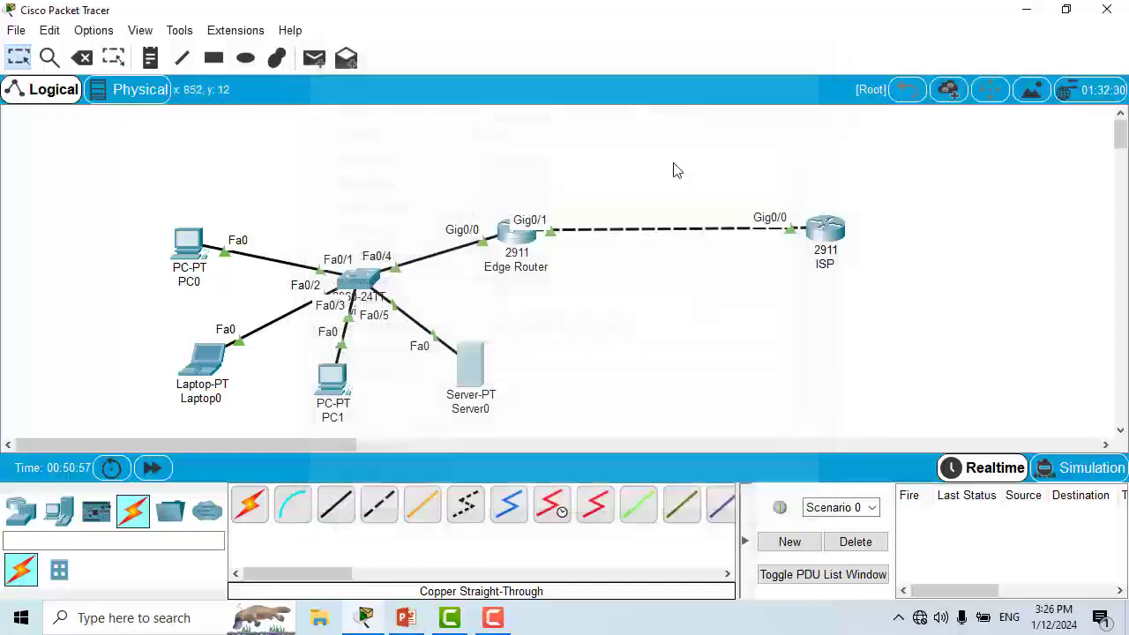
Open the Edge Router's command line beside the topology and enter privileged EXEC mode with enable.
click(522, 233)
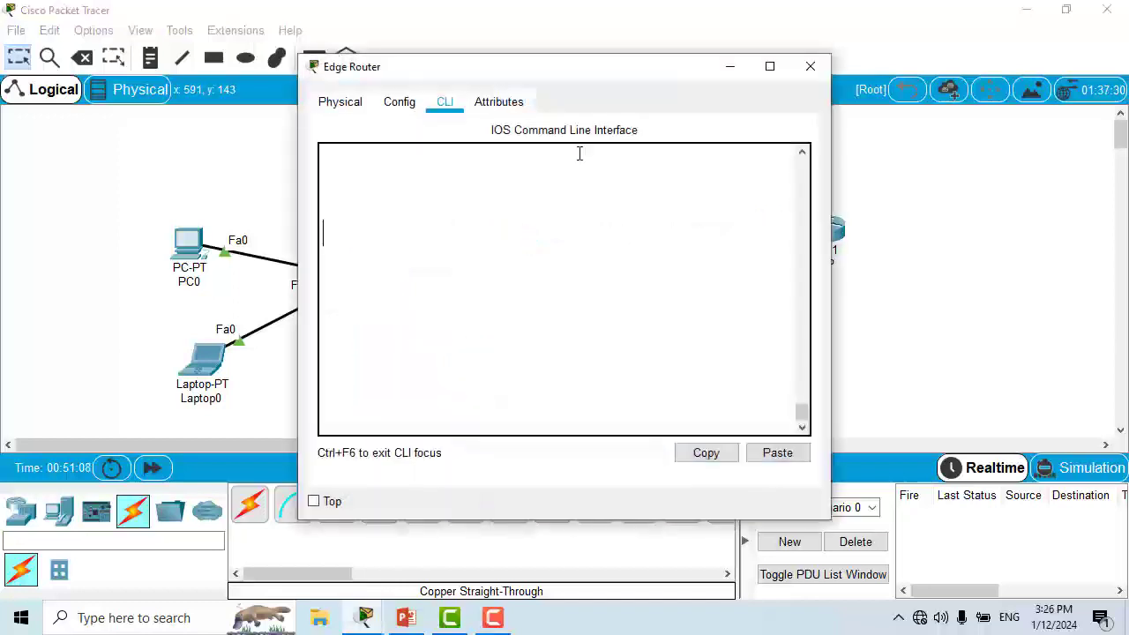
drag(593, 75, 885, 74)
click(680, 376)
key(Return)
key(Return)
key(Return)
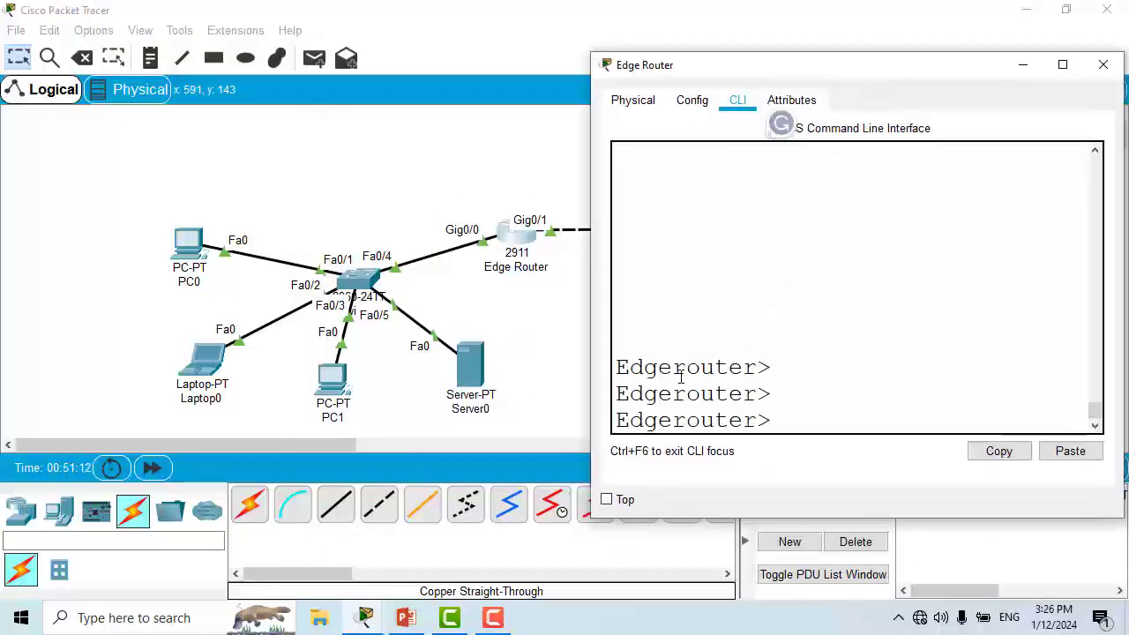
text(en)
key(Tab)
key(Return)
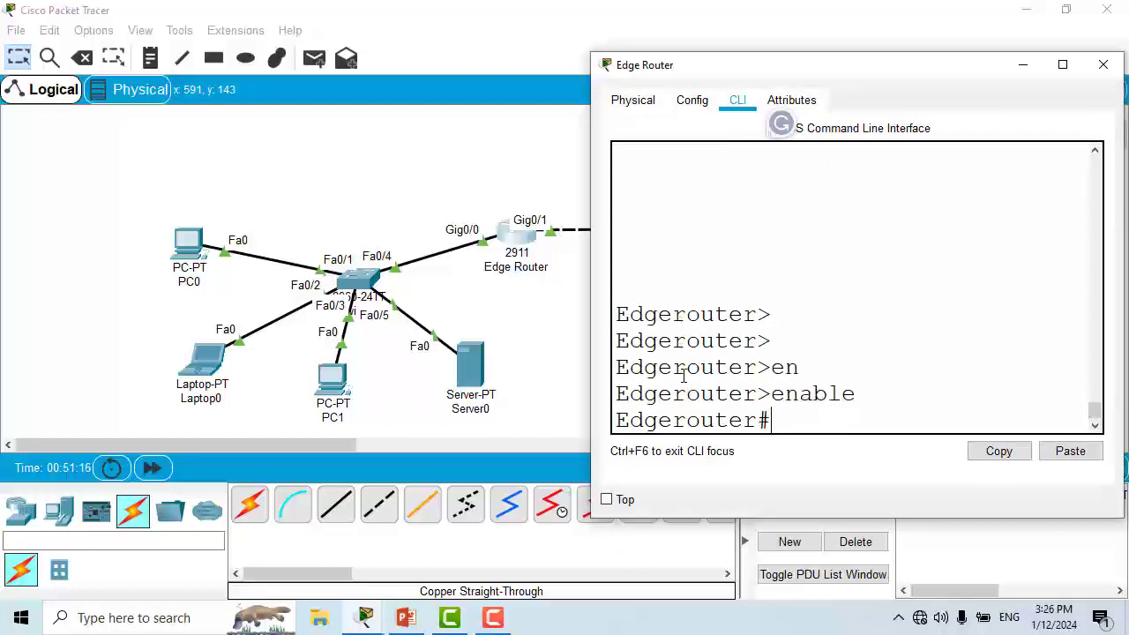
Display the detailed status of all Edge Router interfaces with show interfaces and page through the output.
text(show inter)
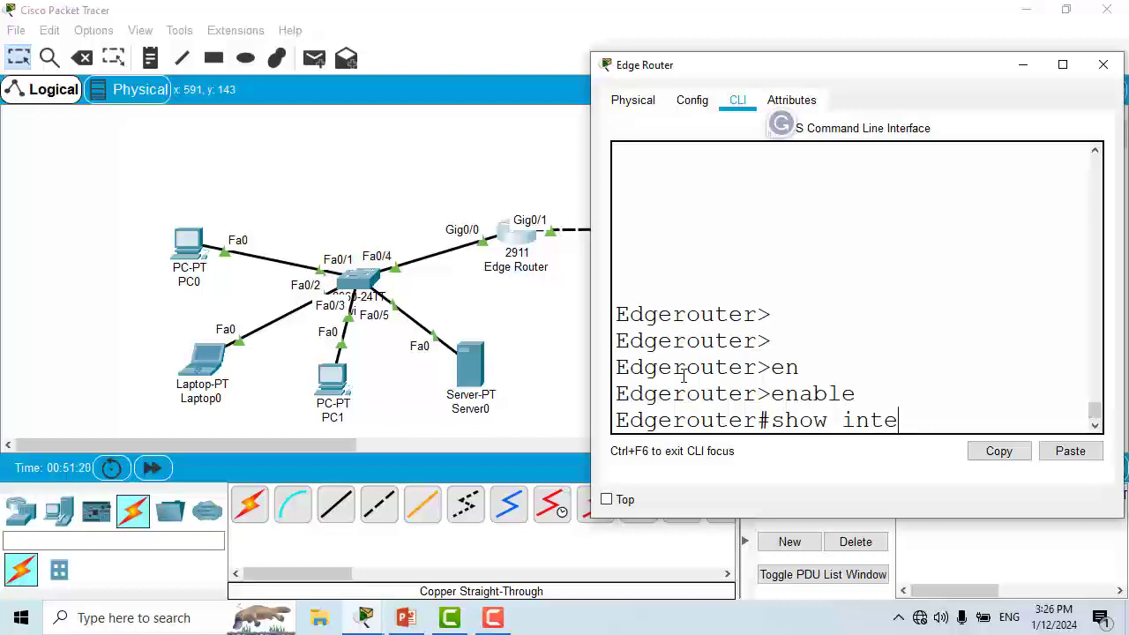
key(Tab)
key(Return)
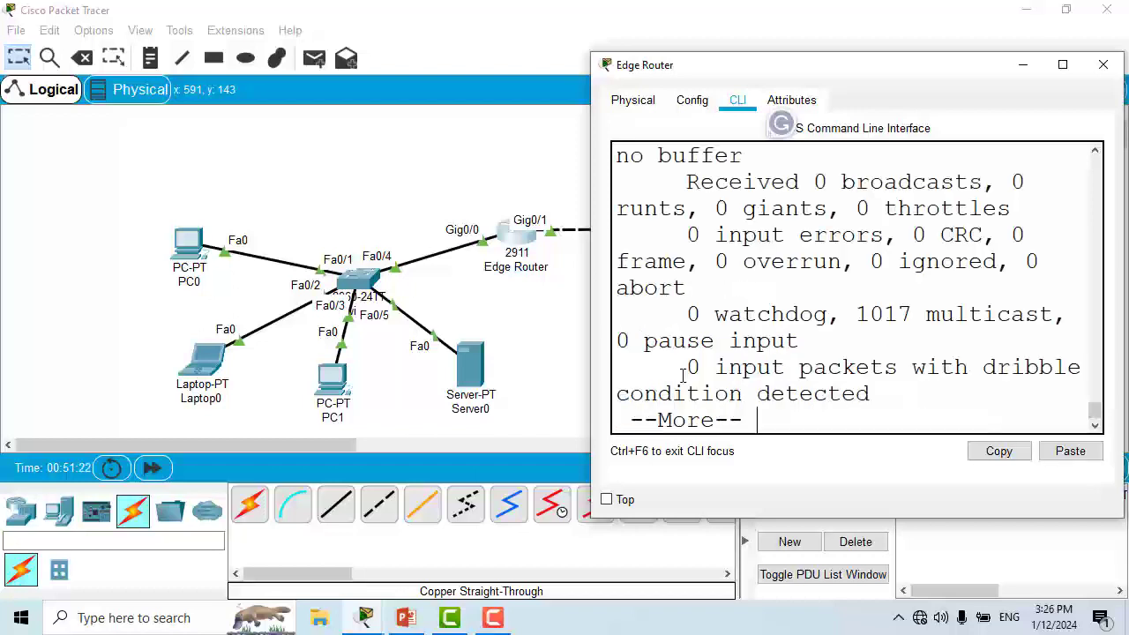
key(space)
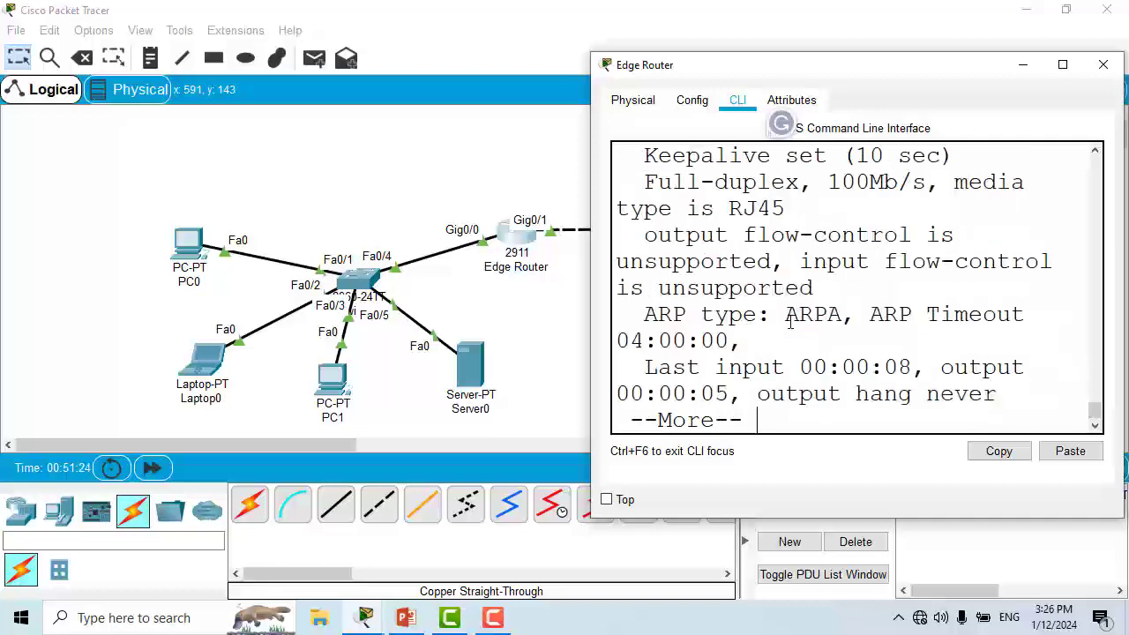
key(space)
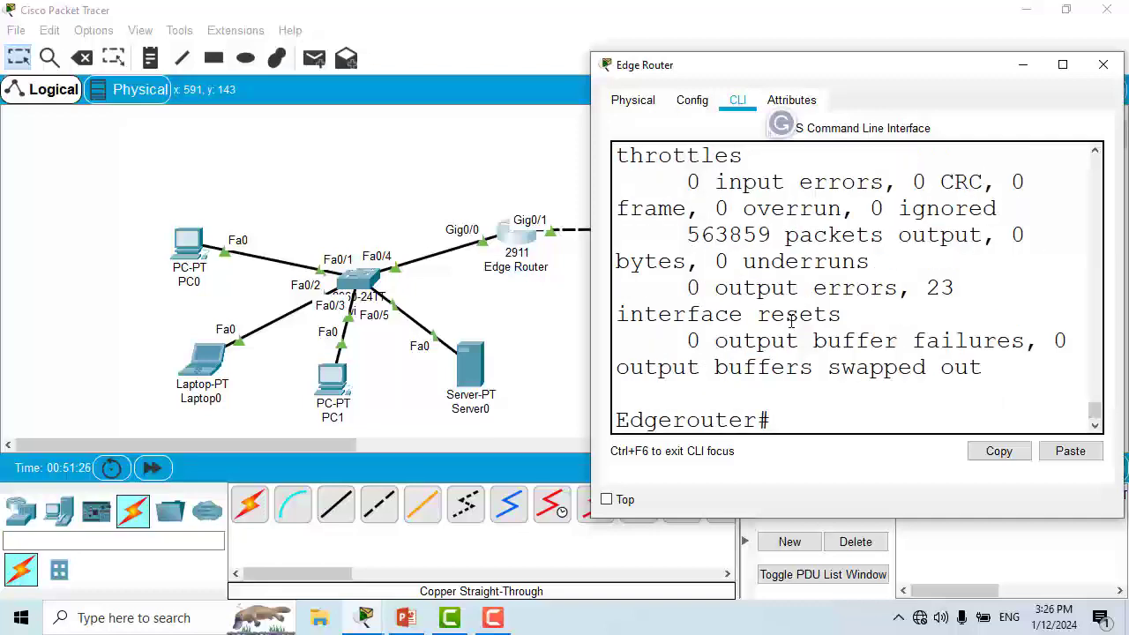
Run show ip interface brief on the Edge Router to list its interface addresses.
text(show ip int)
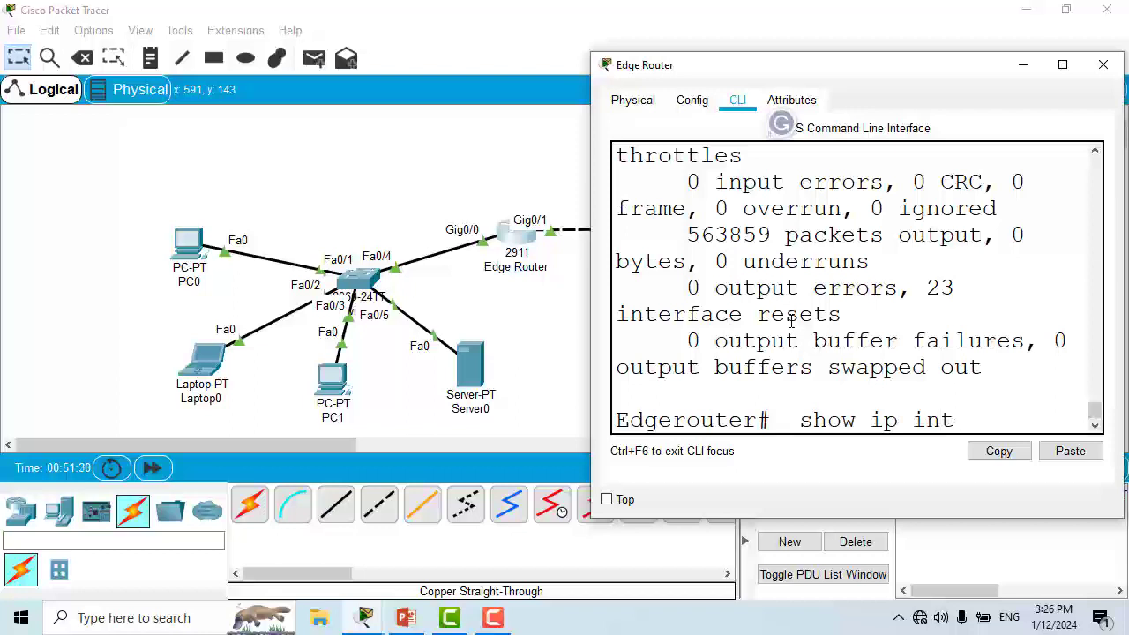
text(erfa)
key(Tab)
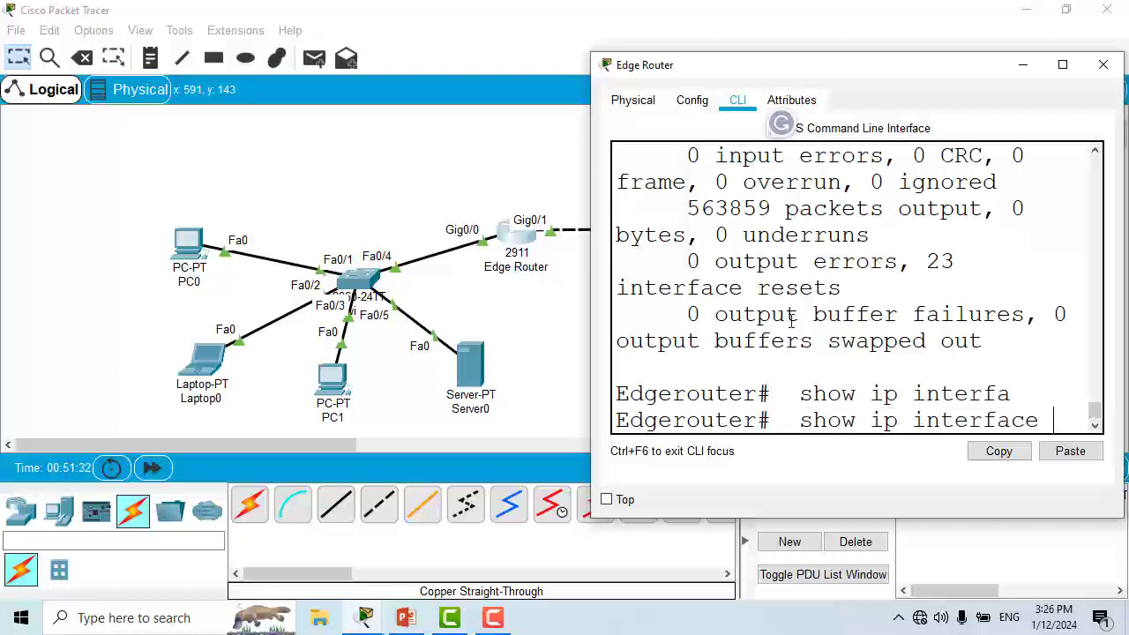
text(brie)
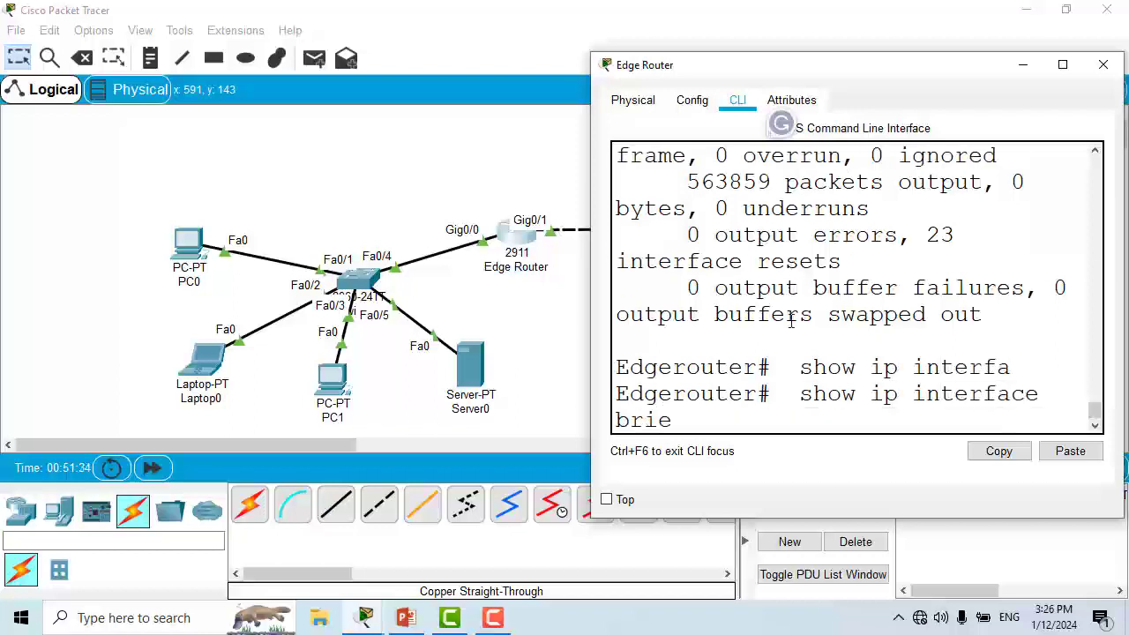
key(Tab)
key(Return)
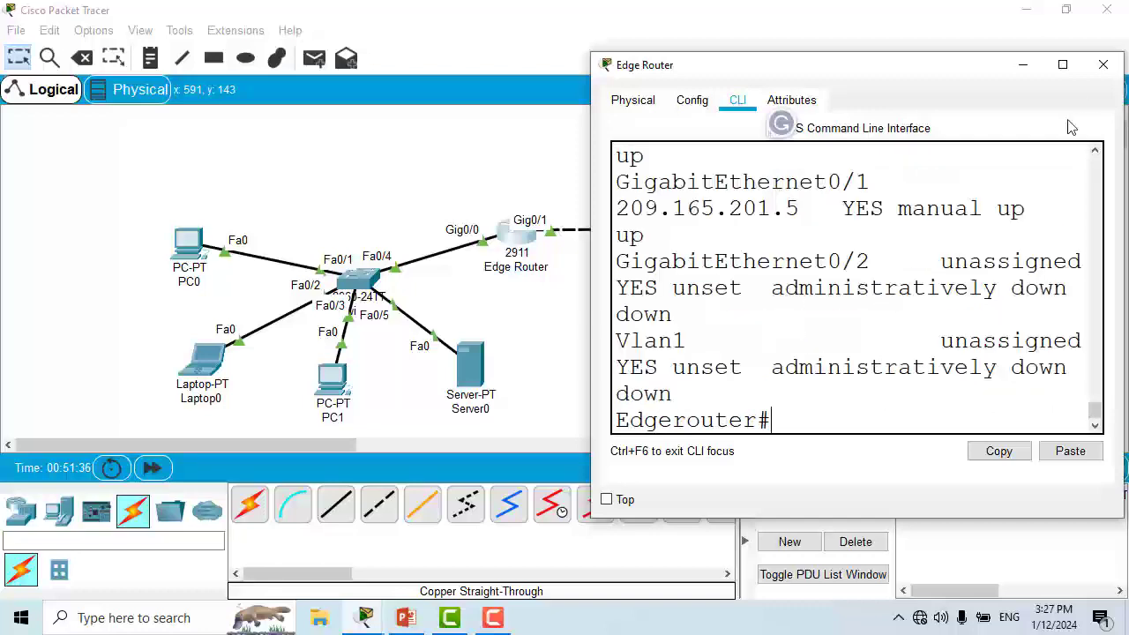
Examine the IP addresses of GigabitEthernet0/1 and GigabitEthernet0/0 in the enlarged router console, then return to the topology.
click(1063, 64)
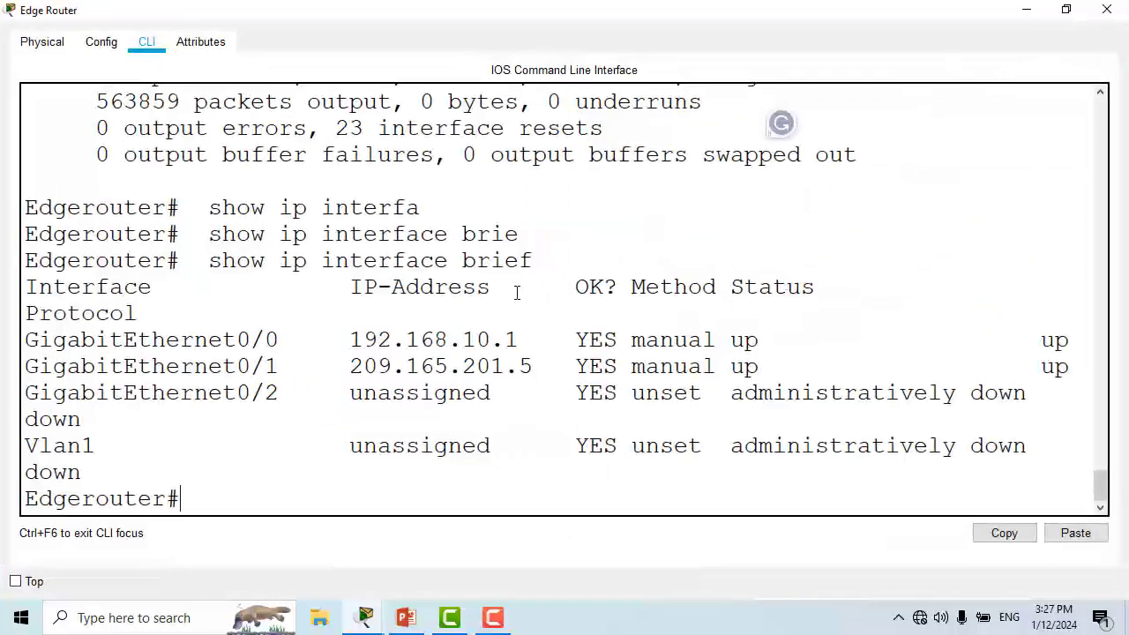
drag(350, 368, 544, 364)
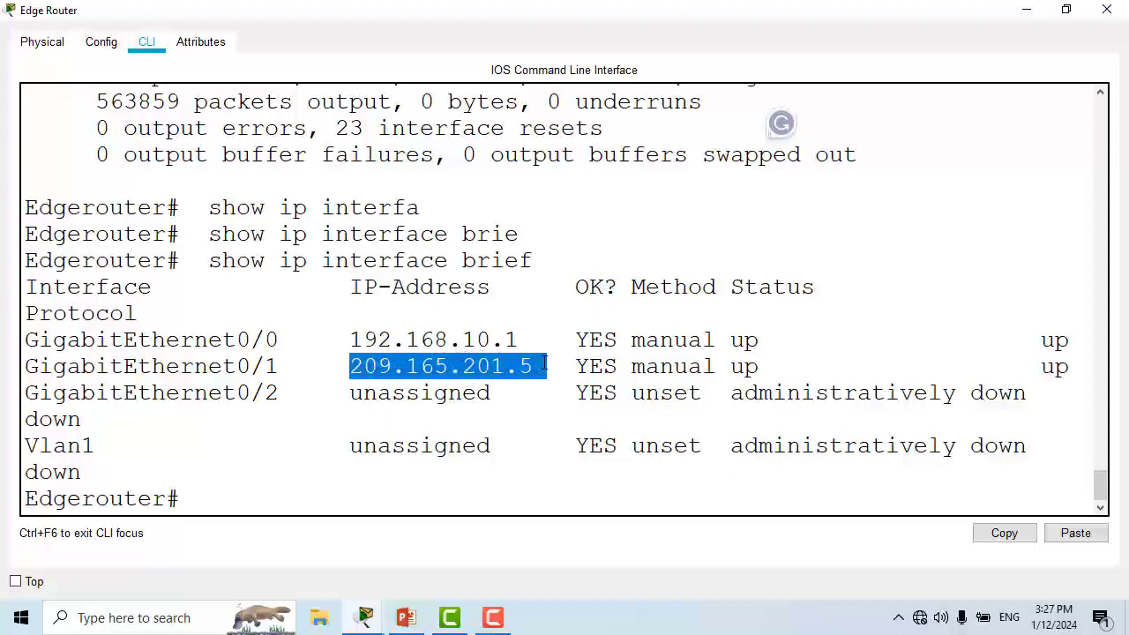
drag(342, 340, 519, 340)
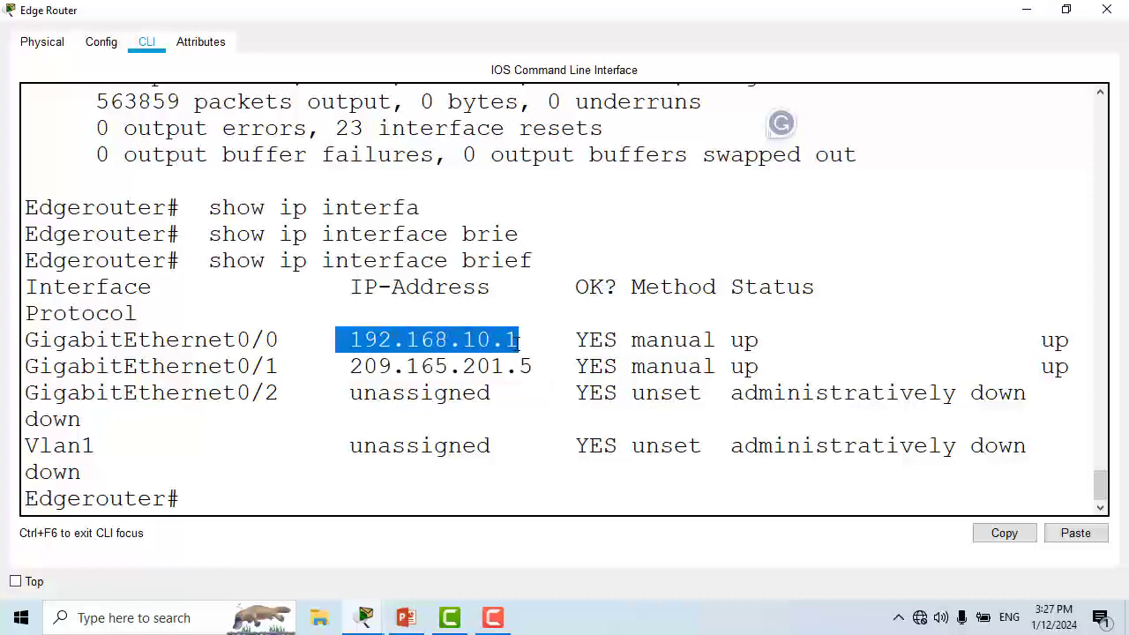
click(1030, 8)
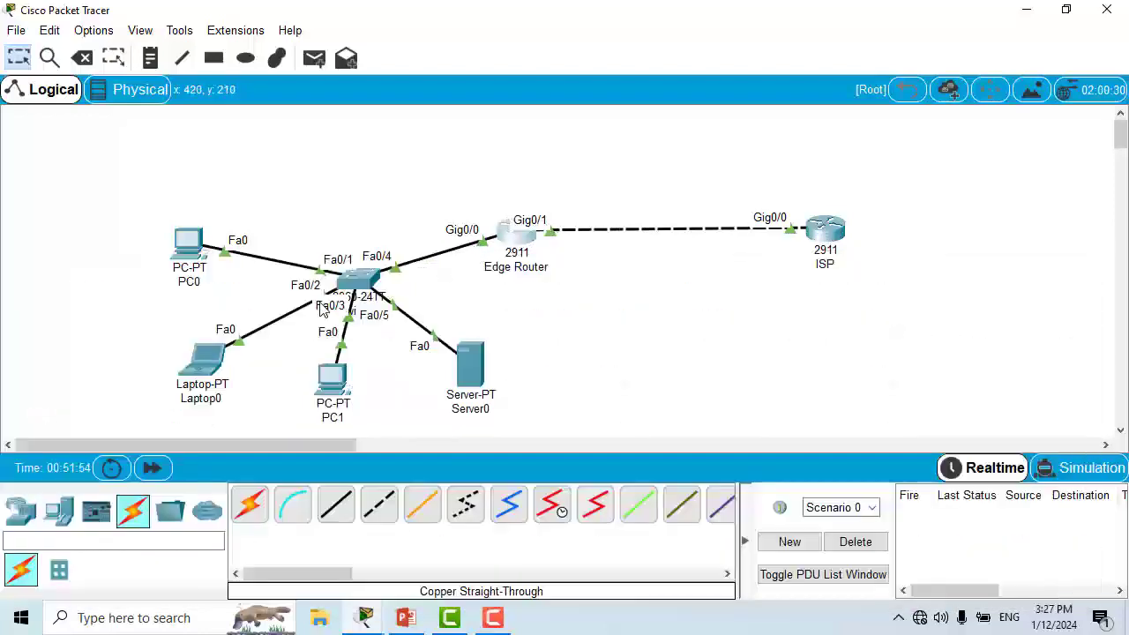
Check the static IP configuration of Server0.
click(466, 367)
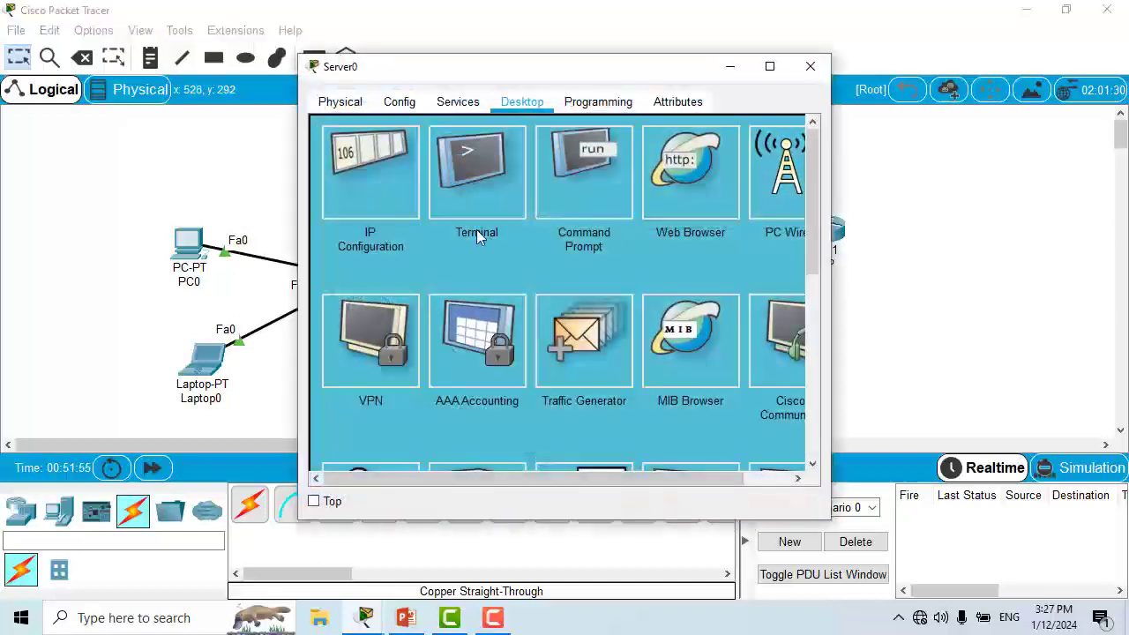
click(389, 181)
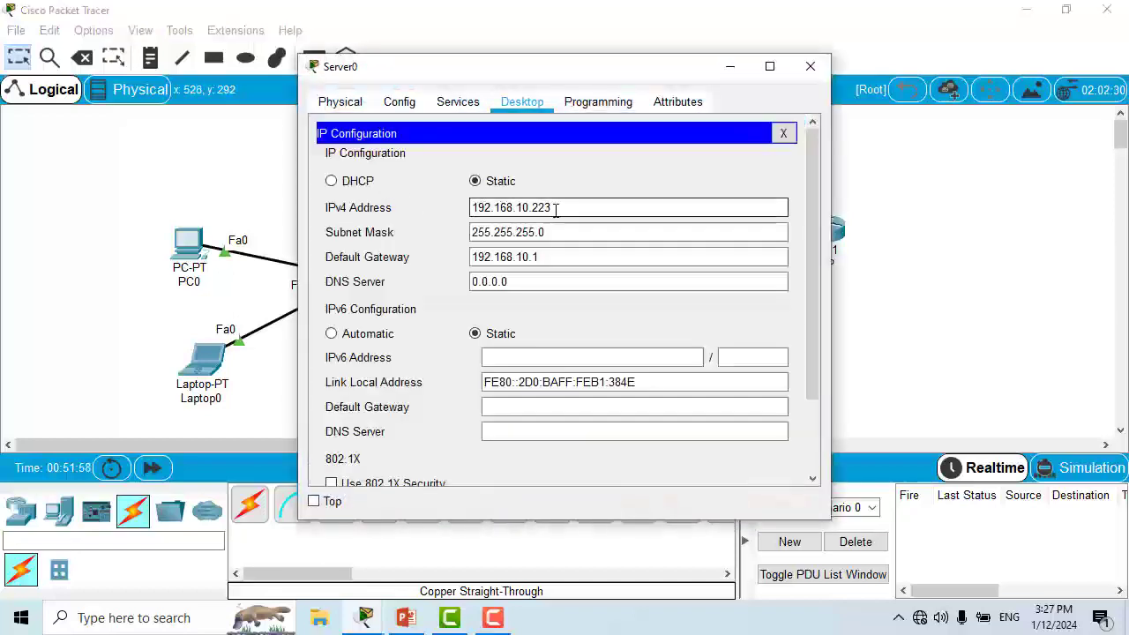
click(810, 66)
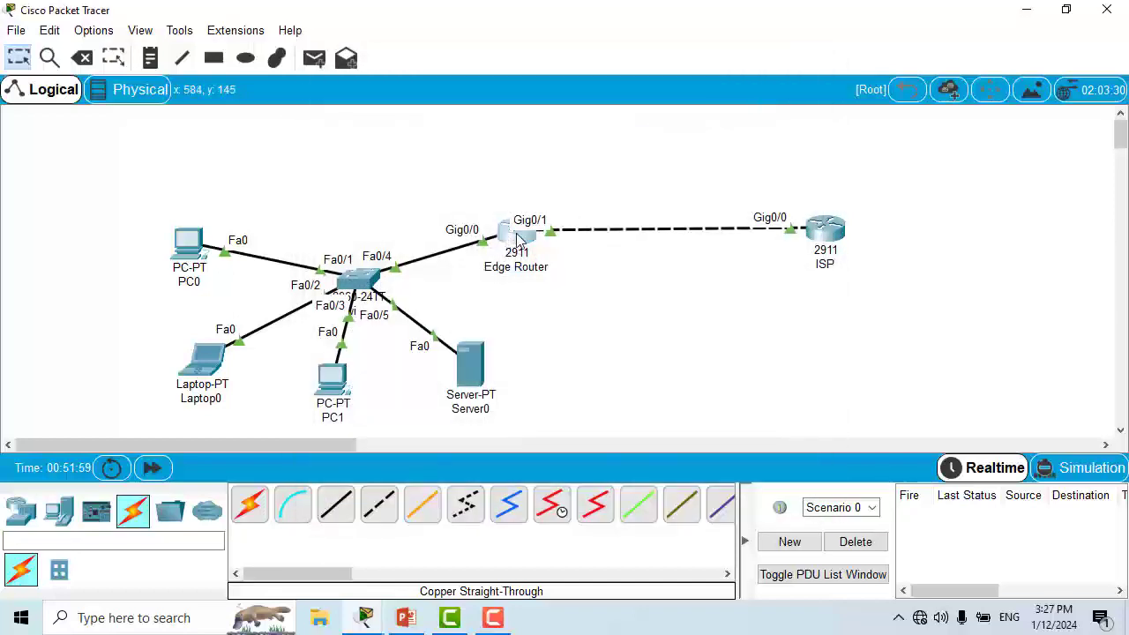
Open the Edge Router console in an enlarged window and enter global configuration mode with configure terminal.
click(519, 238)
double_click(749, 71)
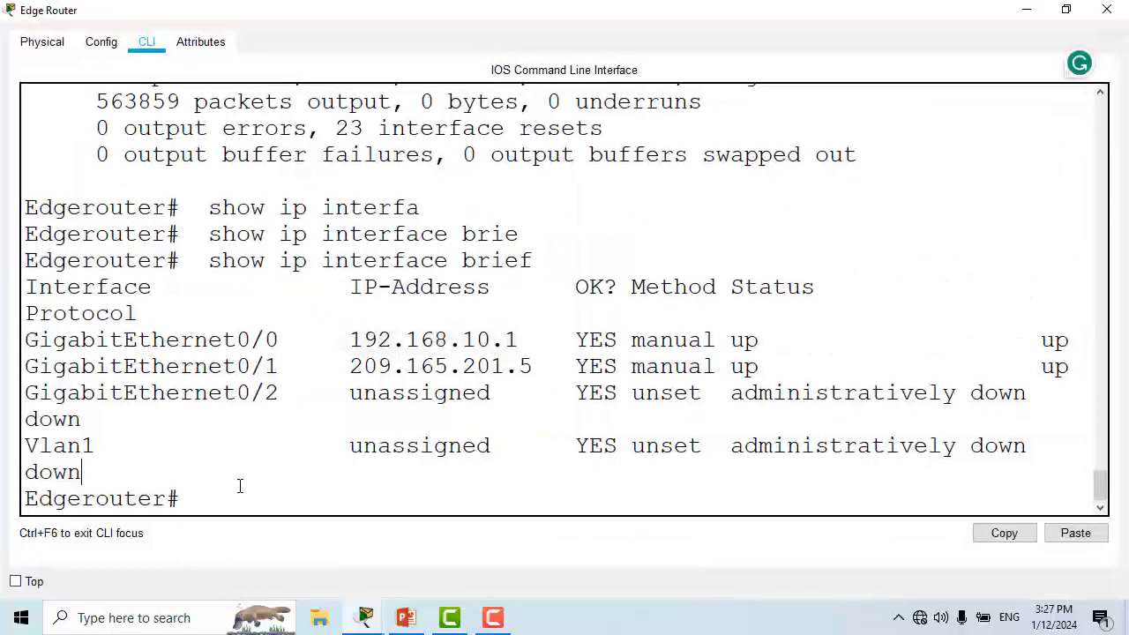
text(conf)
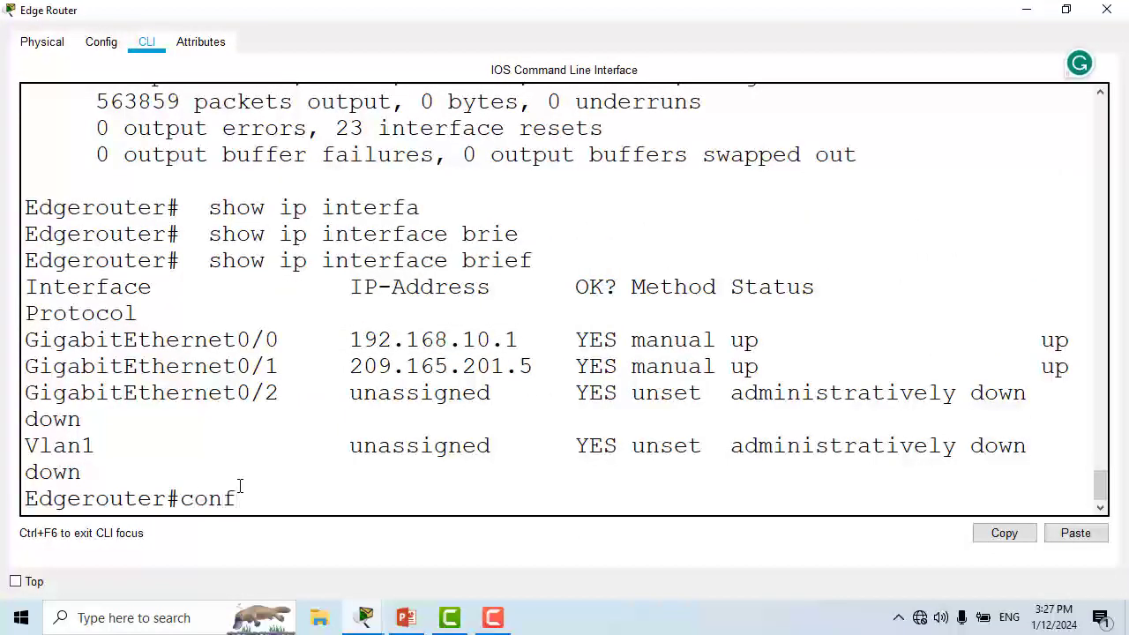
text(i)
key(Tab)
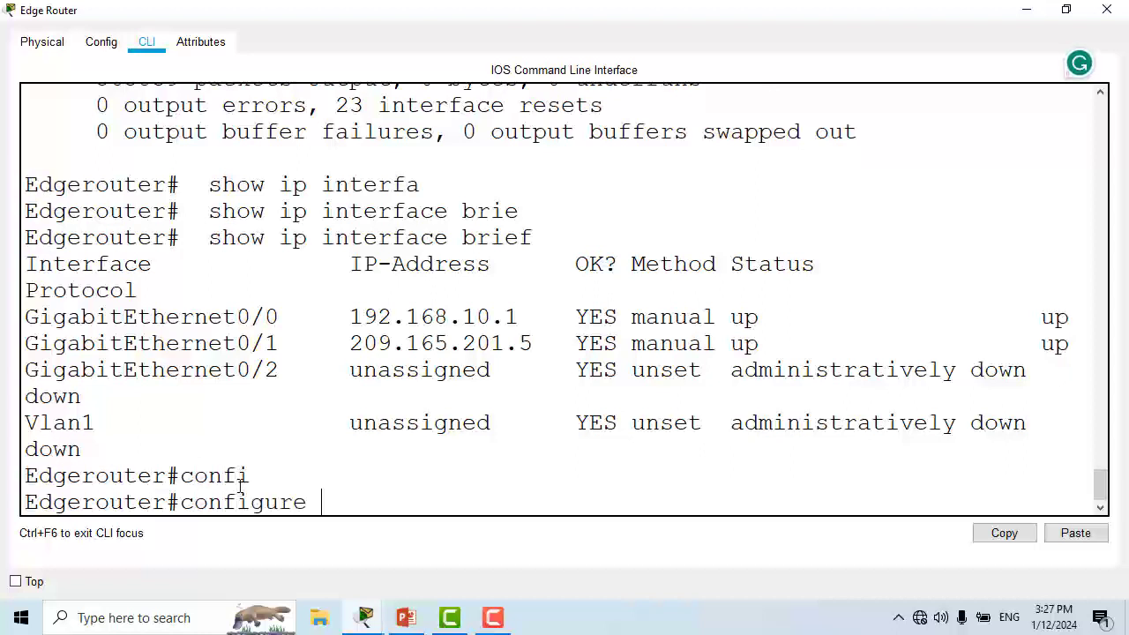
text(ter)
key(Tab)
key(Return)
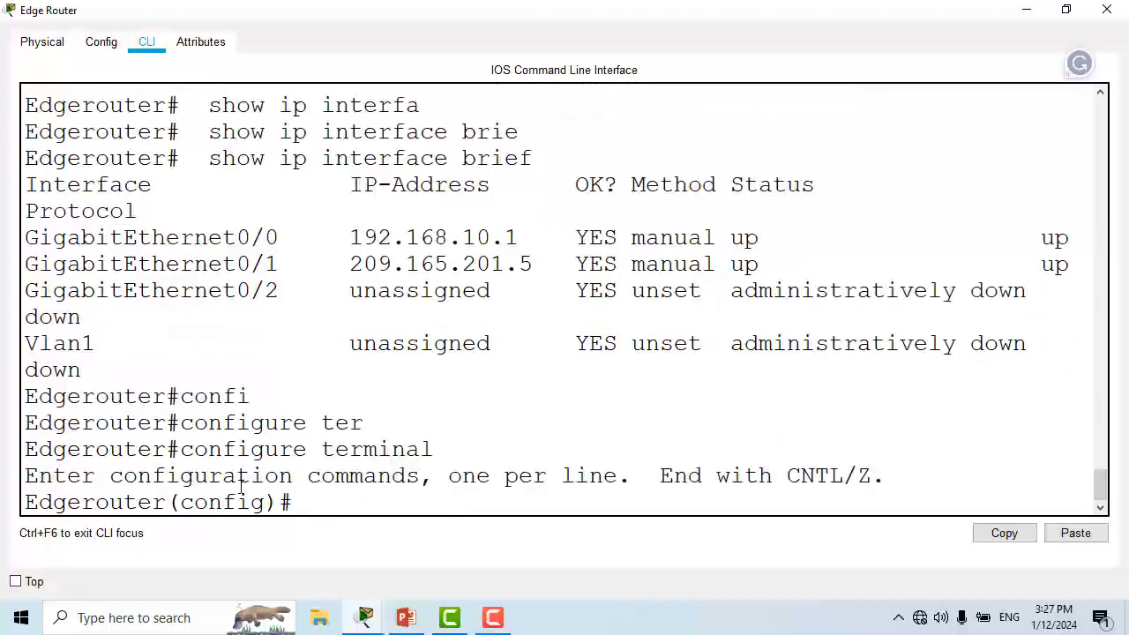
Create a static NAT mapping on the Edge Router with ip nat inside source static 192.168.10.223 209.165.201.5.
text(ip nat ins)
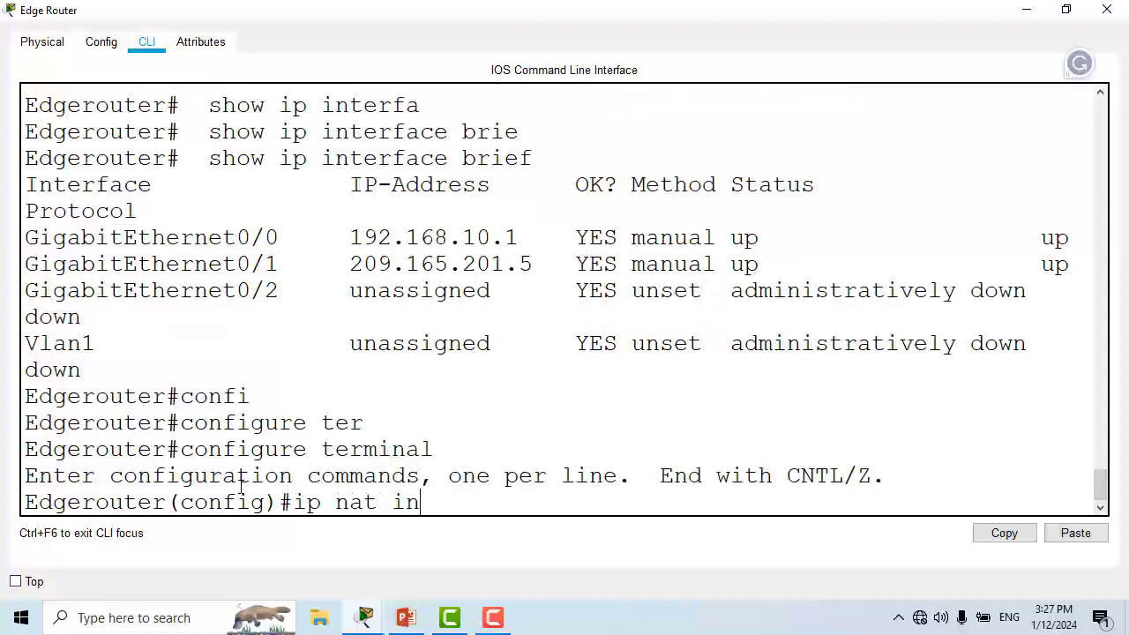
key(Tab)
text(s)
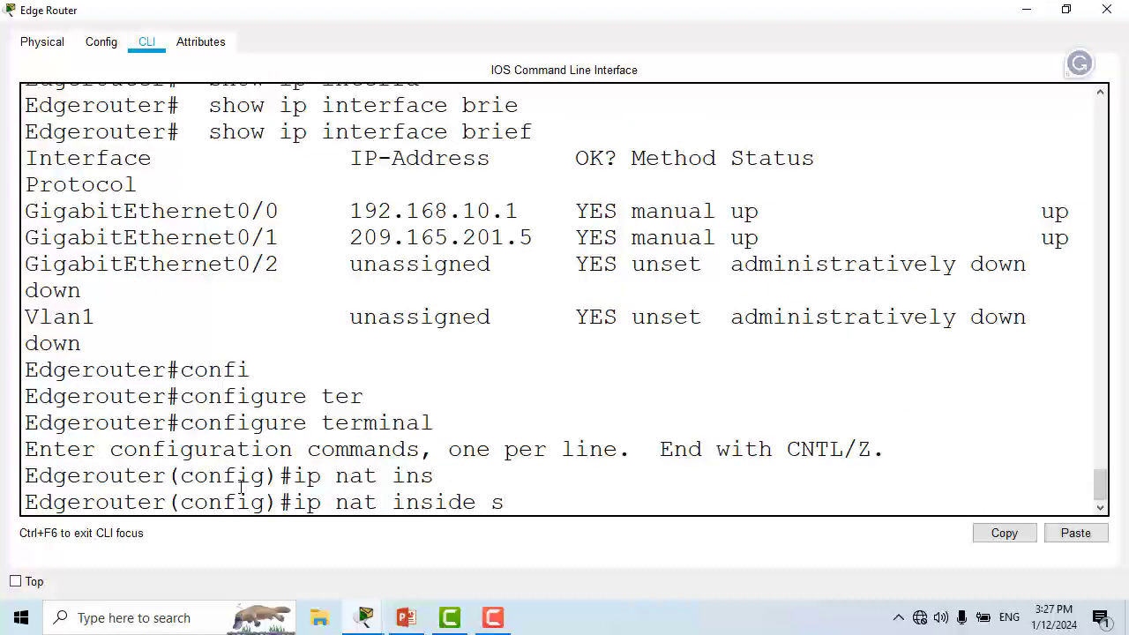
text(ou)
key(Tab)
text(st)
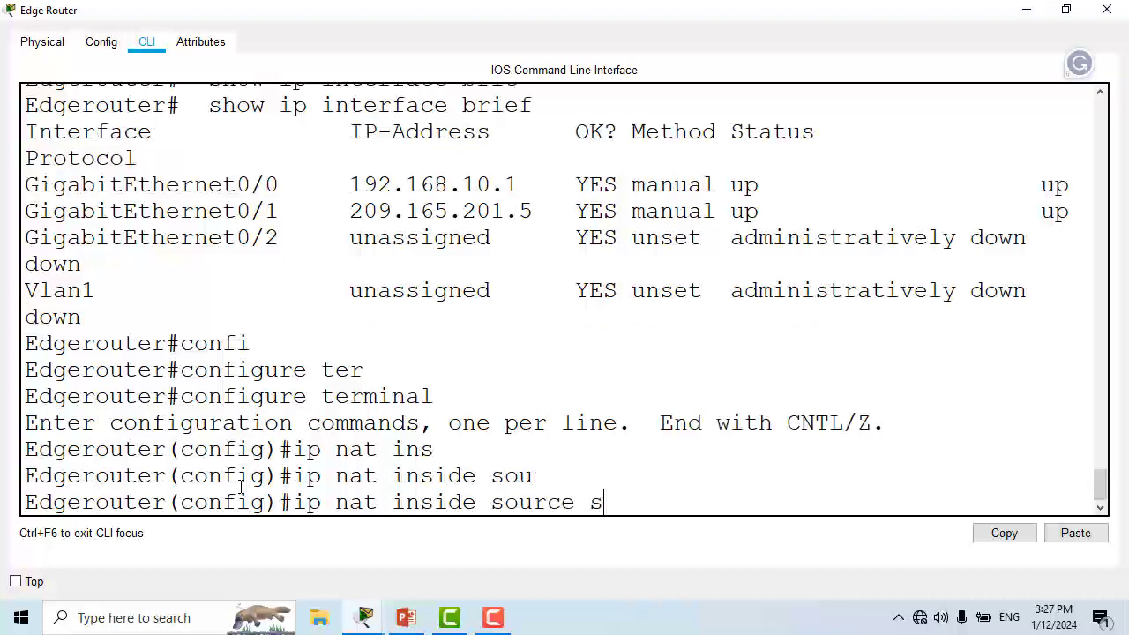
text(a)
key(Tab)
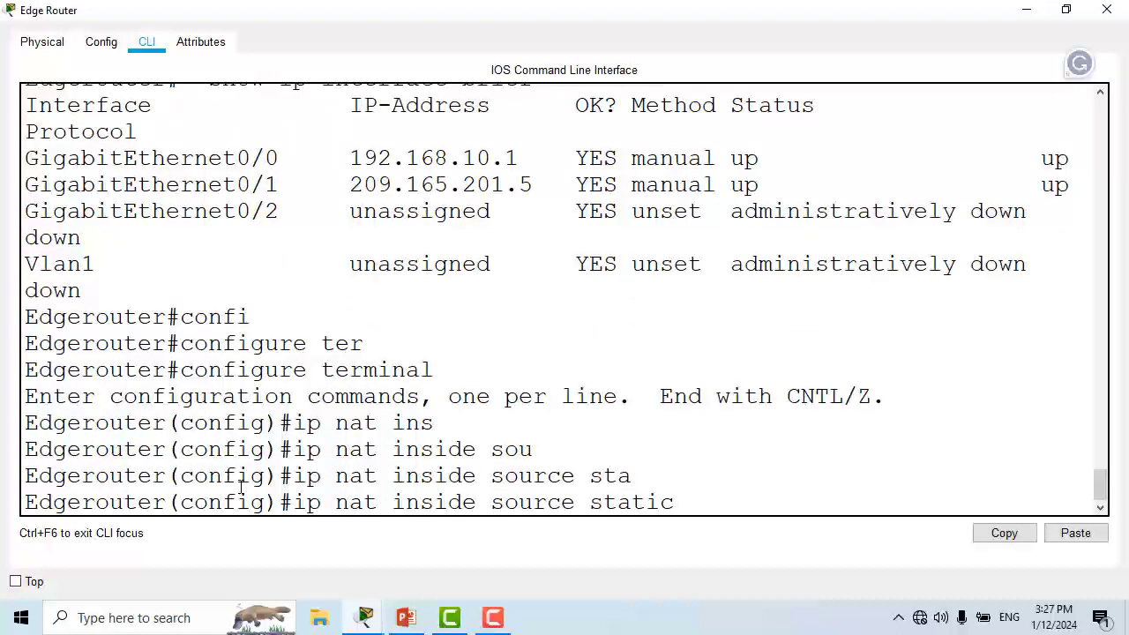
text(192.168.1)
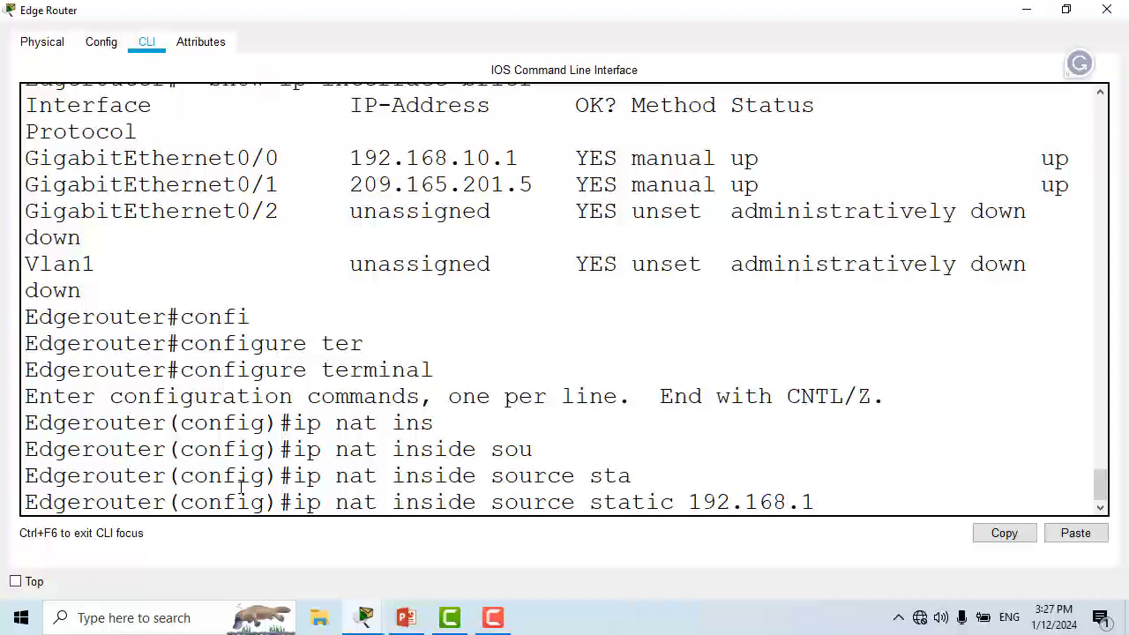
text(0.223 209)
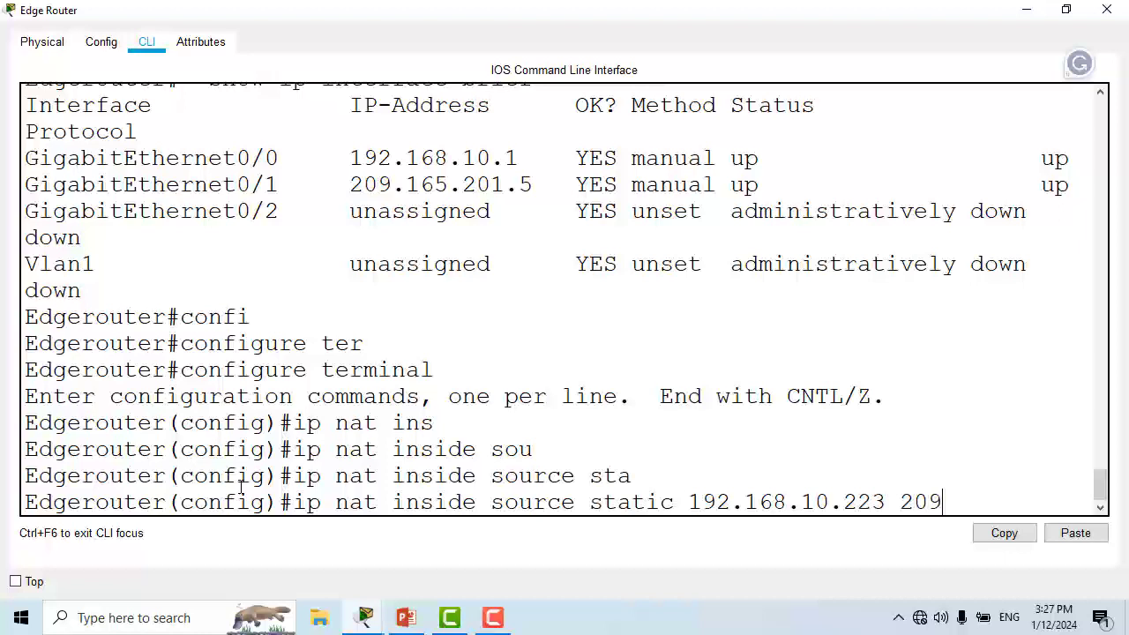
text(.165.201)
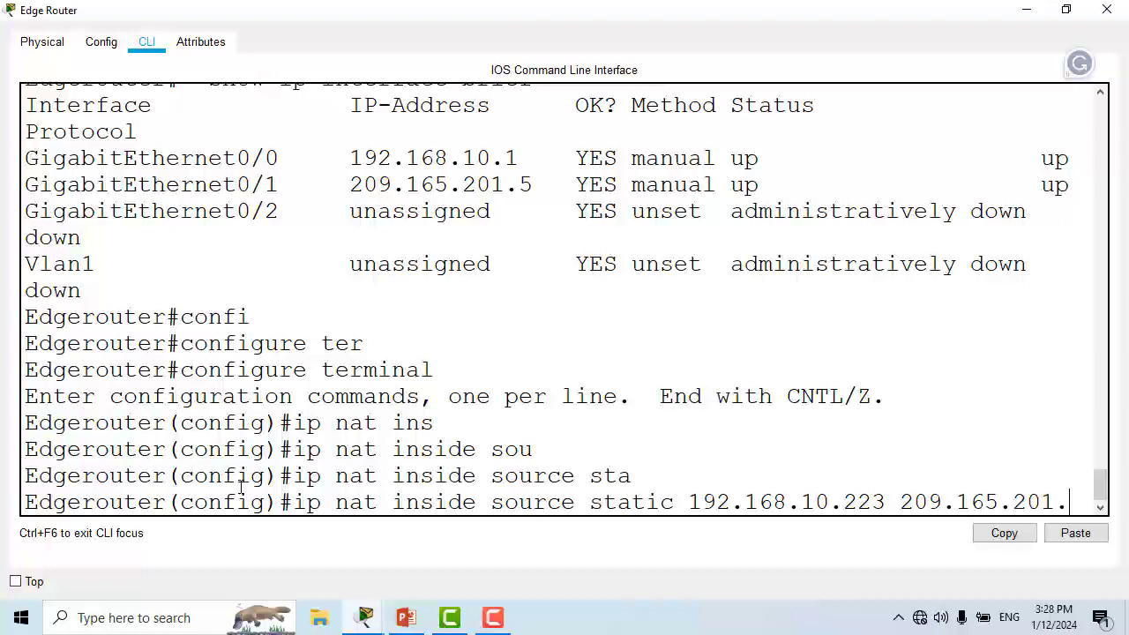
text(.5)
key(Return)
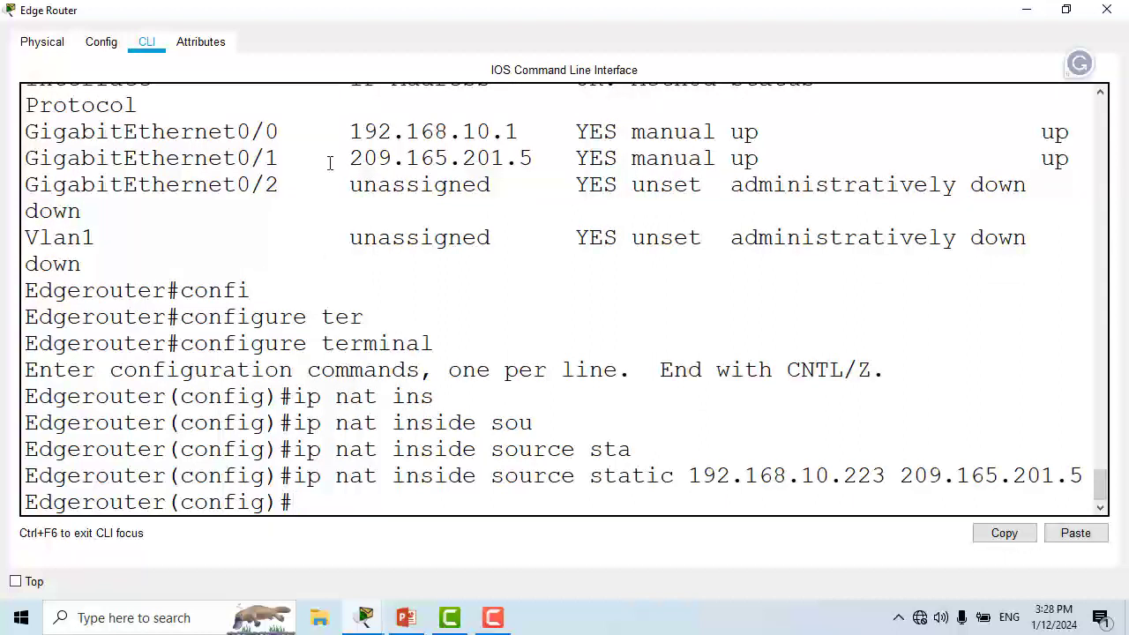
Compare the public address in the static NAT command with GigabitEthernet0/1's address, and return to the topology.
drag(350, 158, 548, 161)
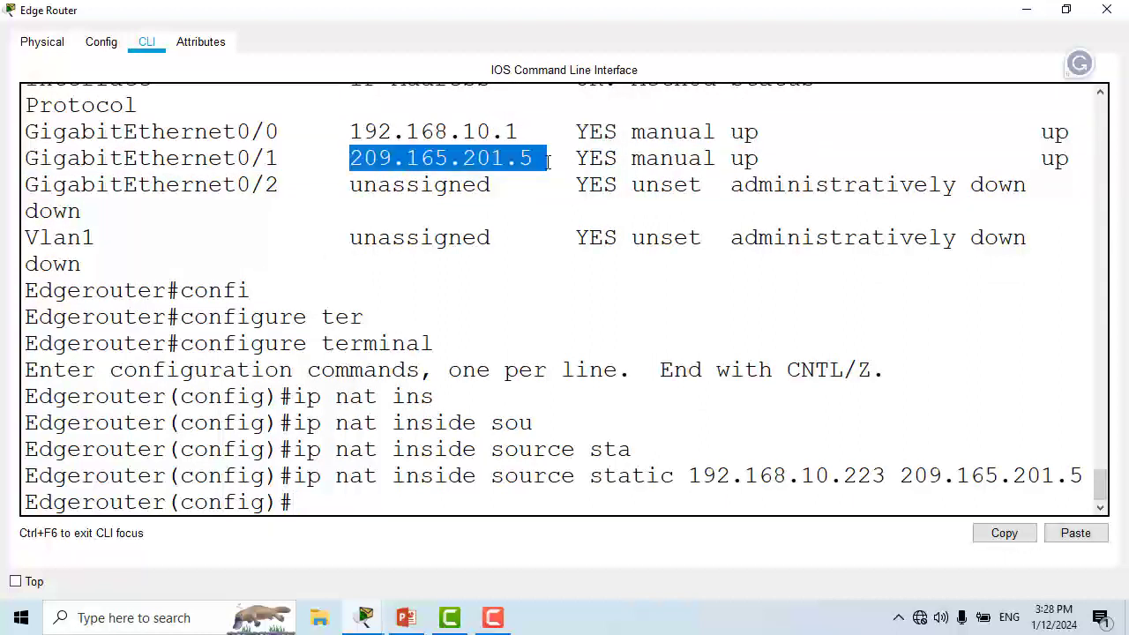
click(387, 501)
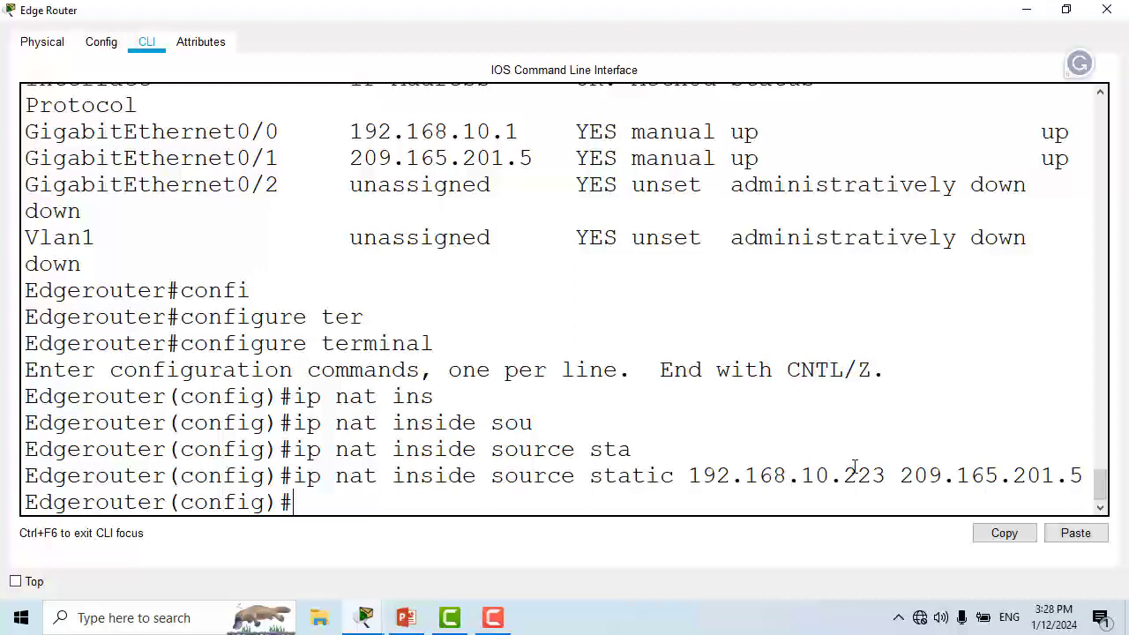
double_click(908, 476)
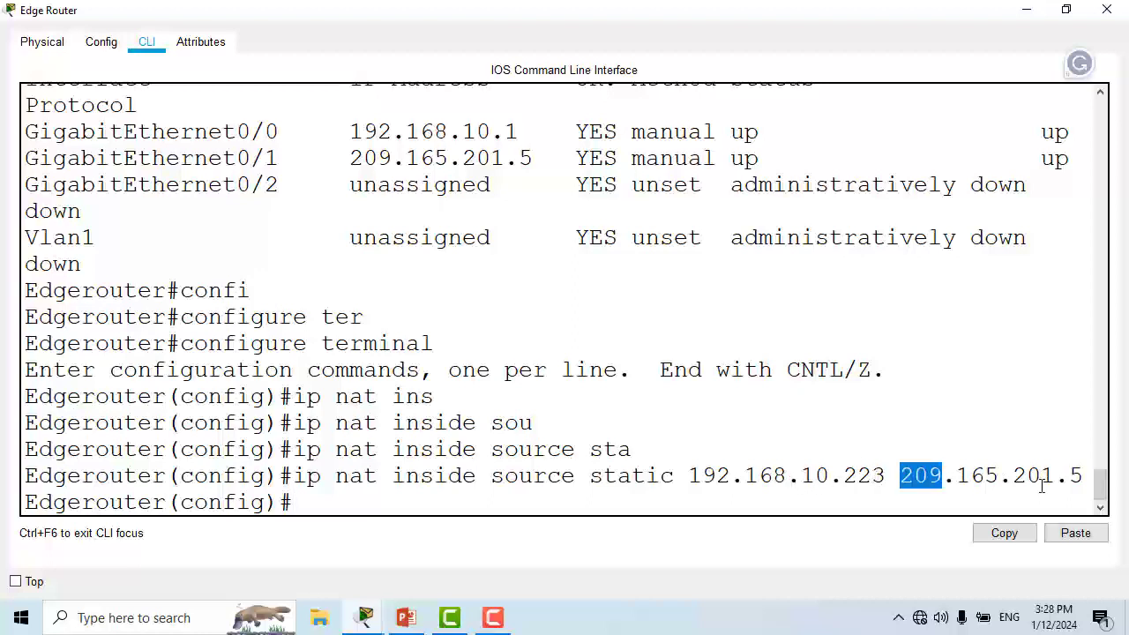
drag(1041, 485, 1091, 504)
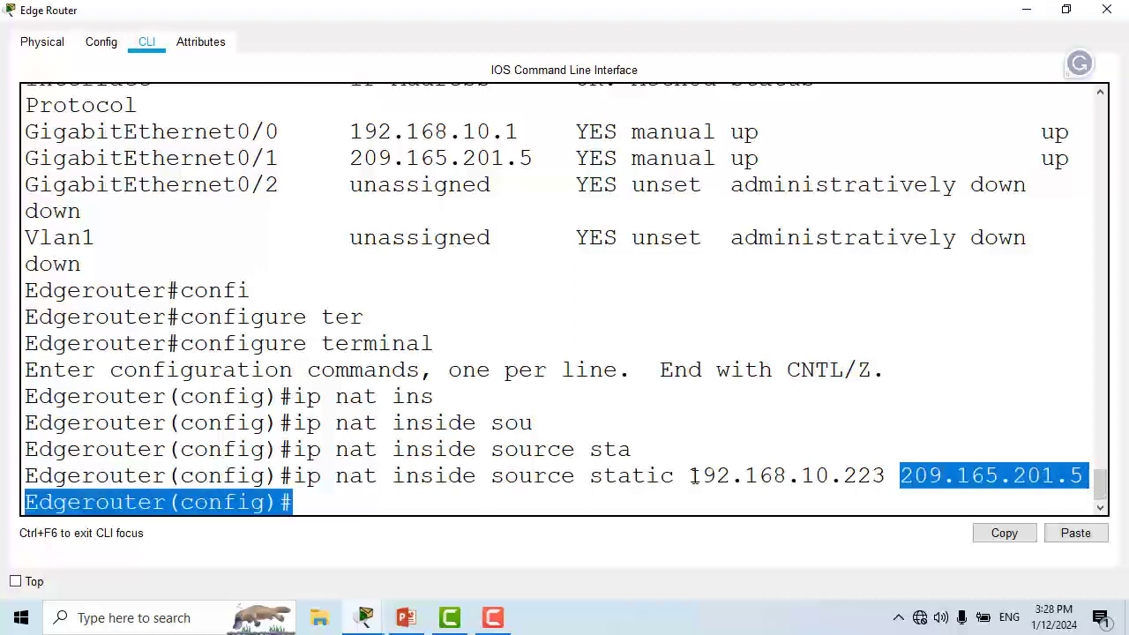
click(350, 503)
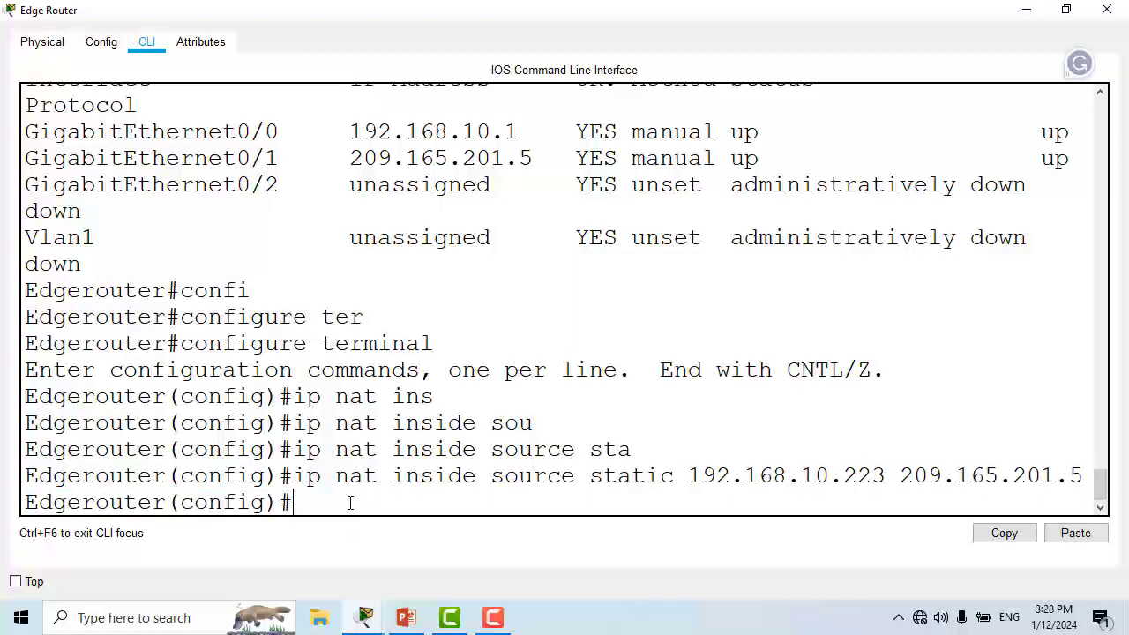
click(1027, 10)
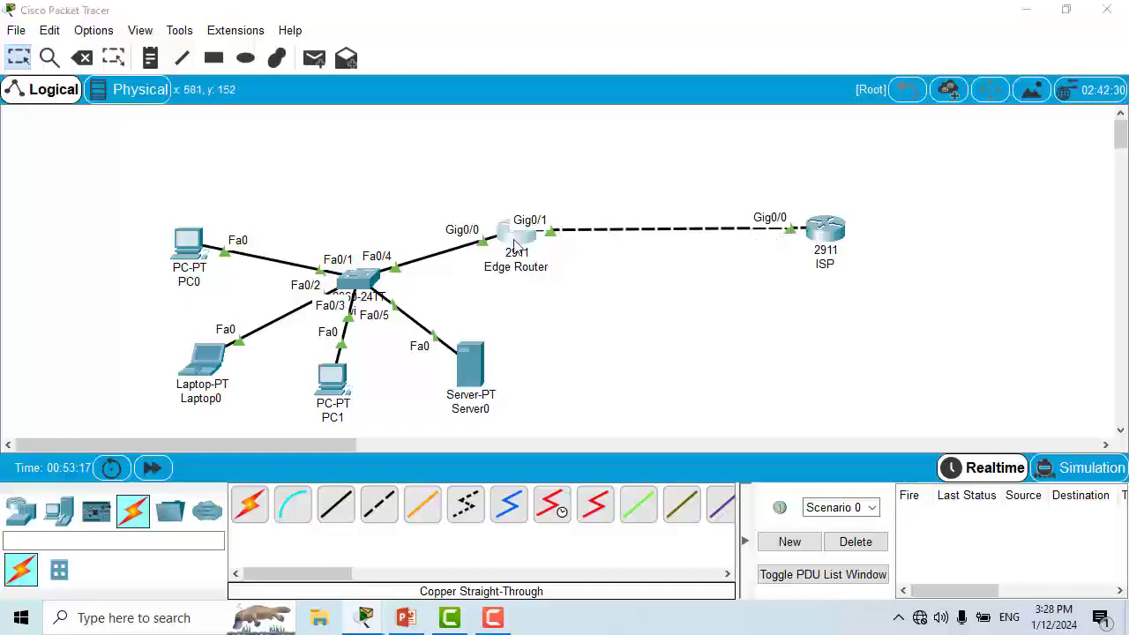
Set the Edge Router's GigabitEthernet 0/0 as the NAT inside interface with ip nat inside, and exit interface configuration.
click(515, 243)
double_click(906, 64)
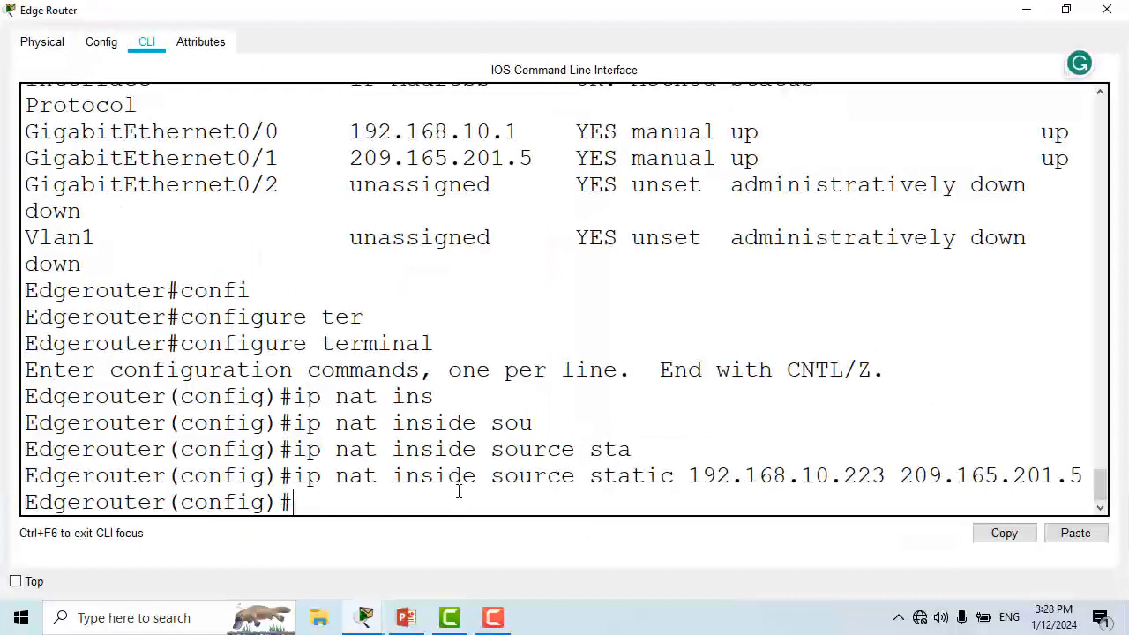
text(inter)
key(Tab)
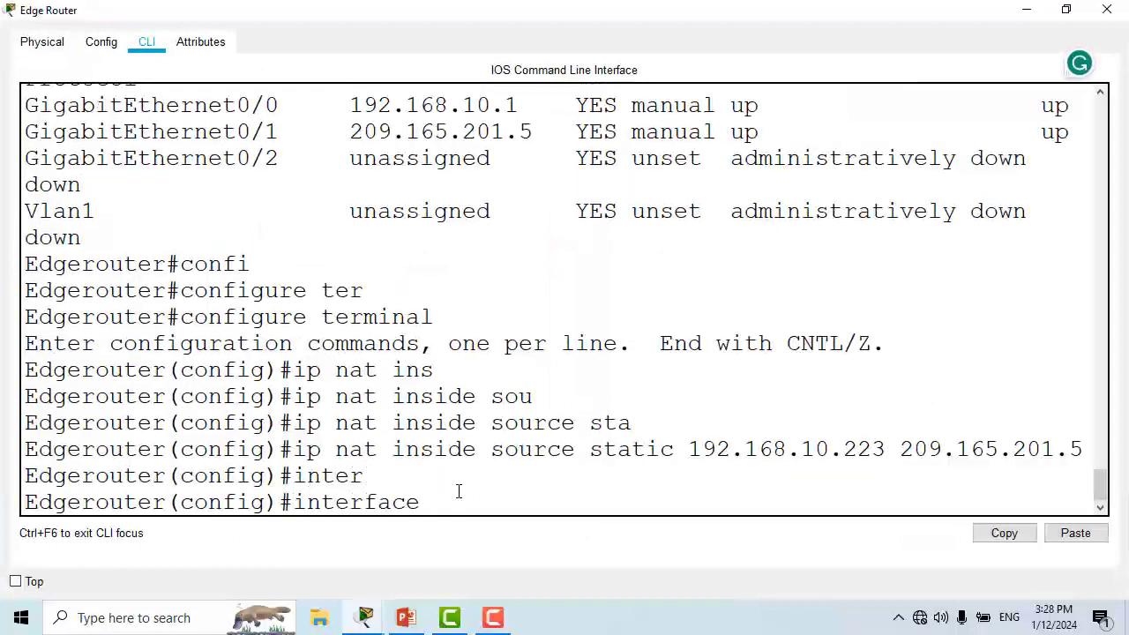
text(gig)
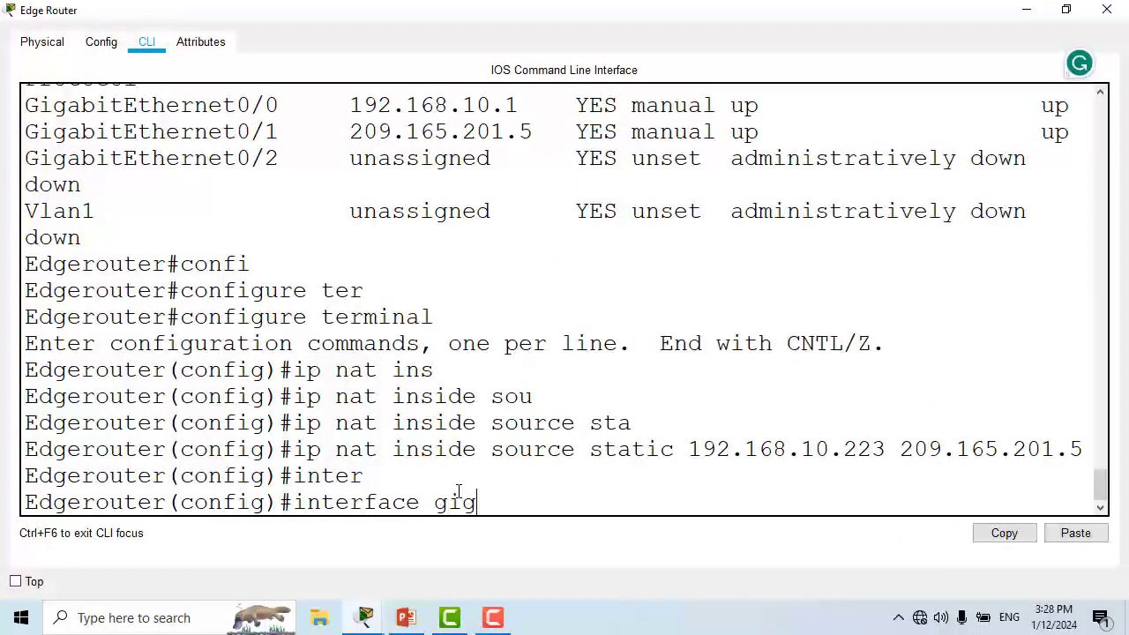
key(Tab)
text(0/)
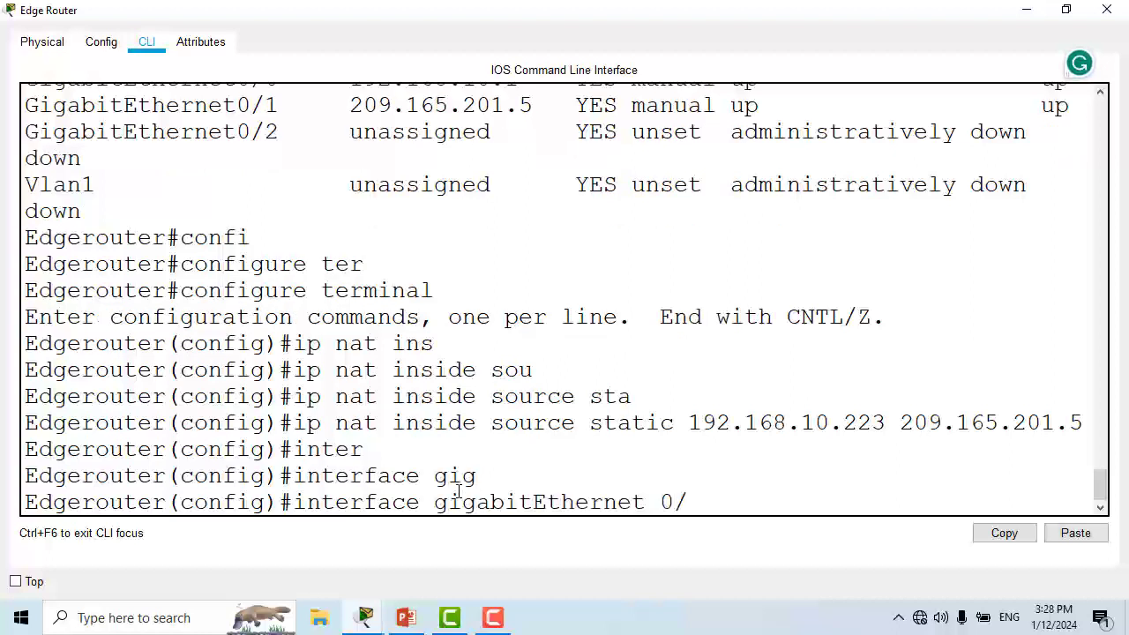
text(0)
key(Return)
text(ip)
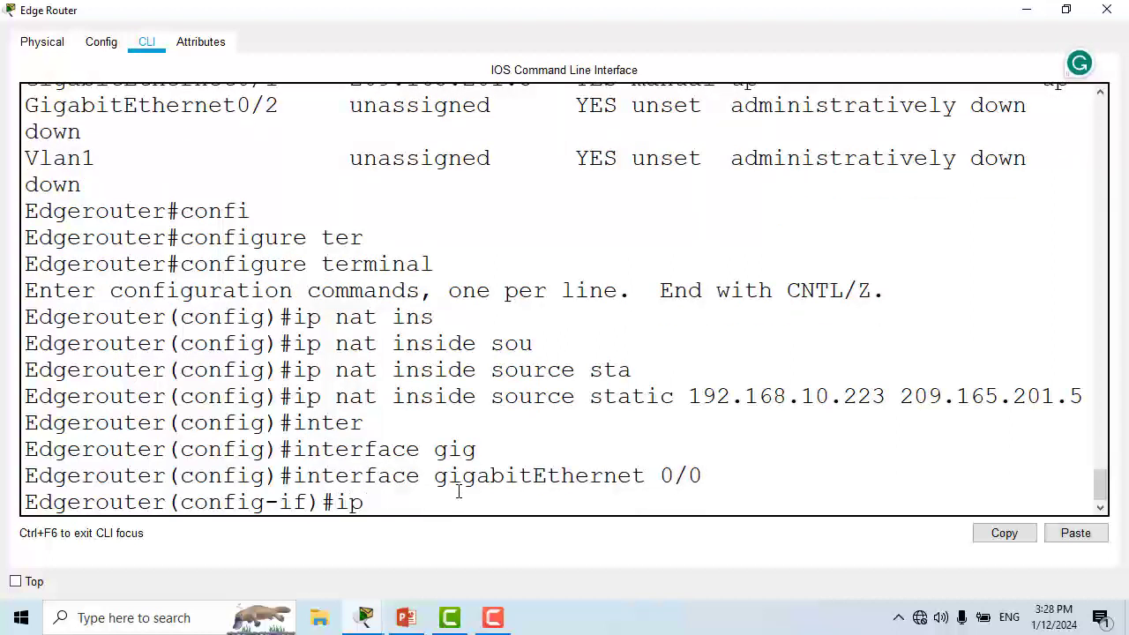
text( nat ins)
key(Tab)
key(Return)
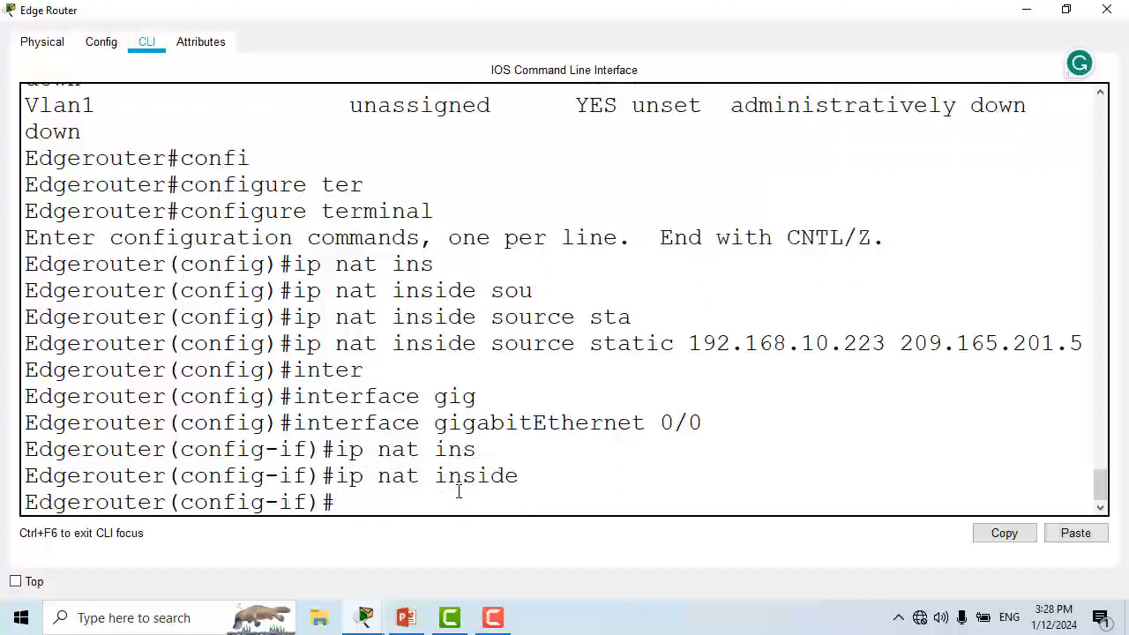
text(exi)
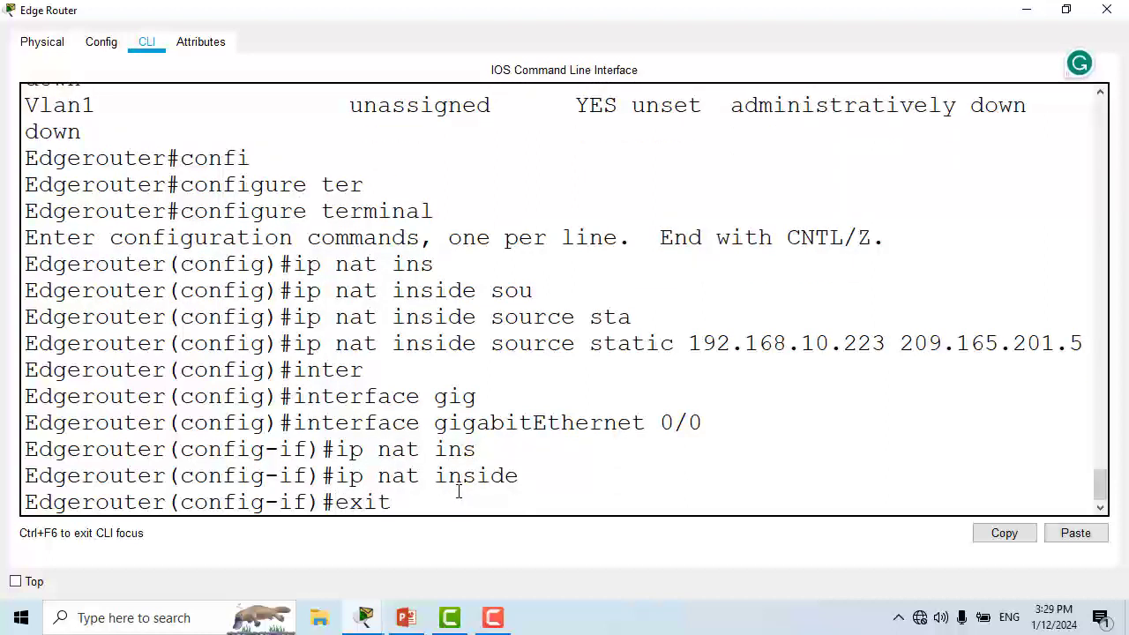
text(t)
key(Return)
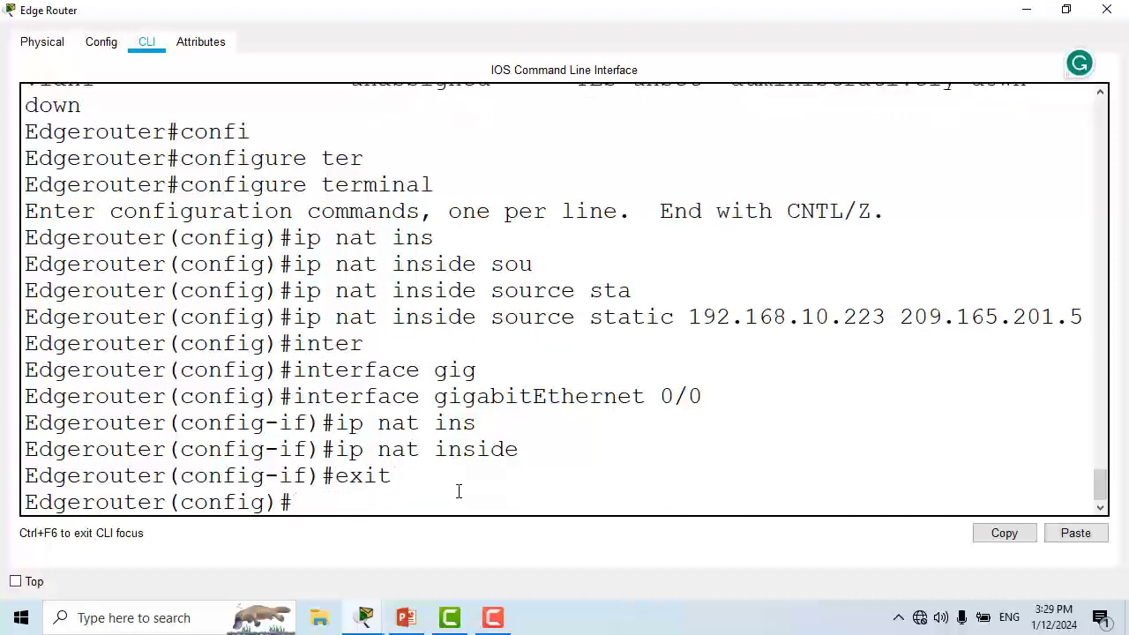
Set the Edge Router's GigabitEthernet 0/1 as the NAT outside interface with ip nat outside.
text(inter)
key(Tab)
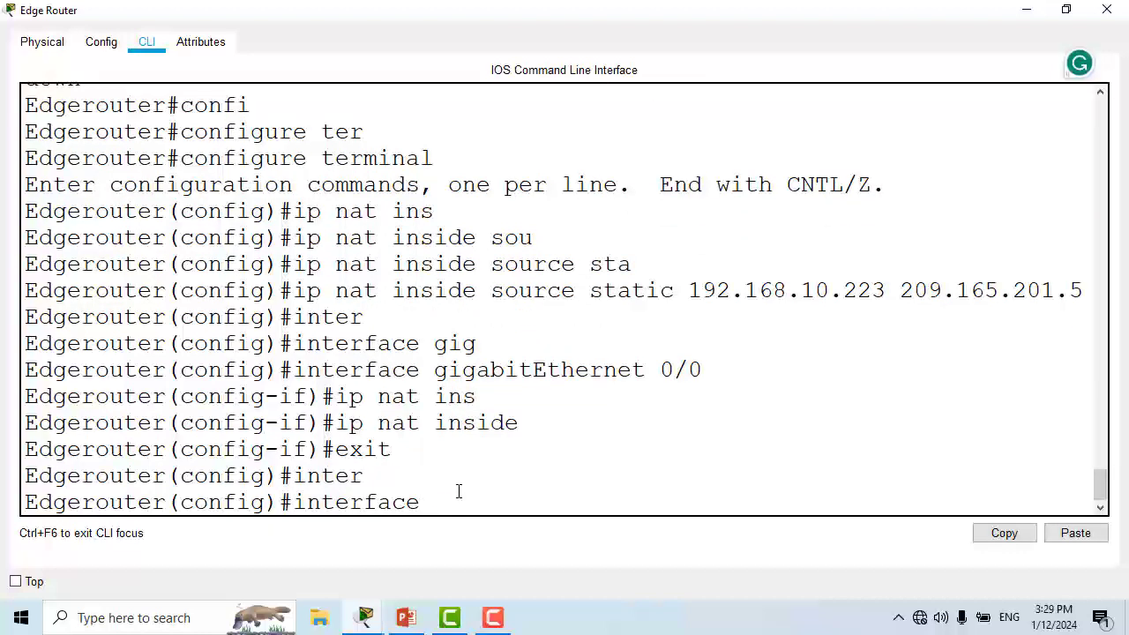
text(gig)
key(Tab)
text(0)
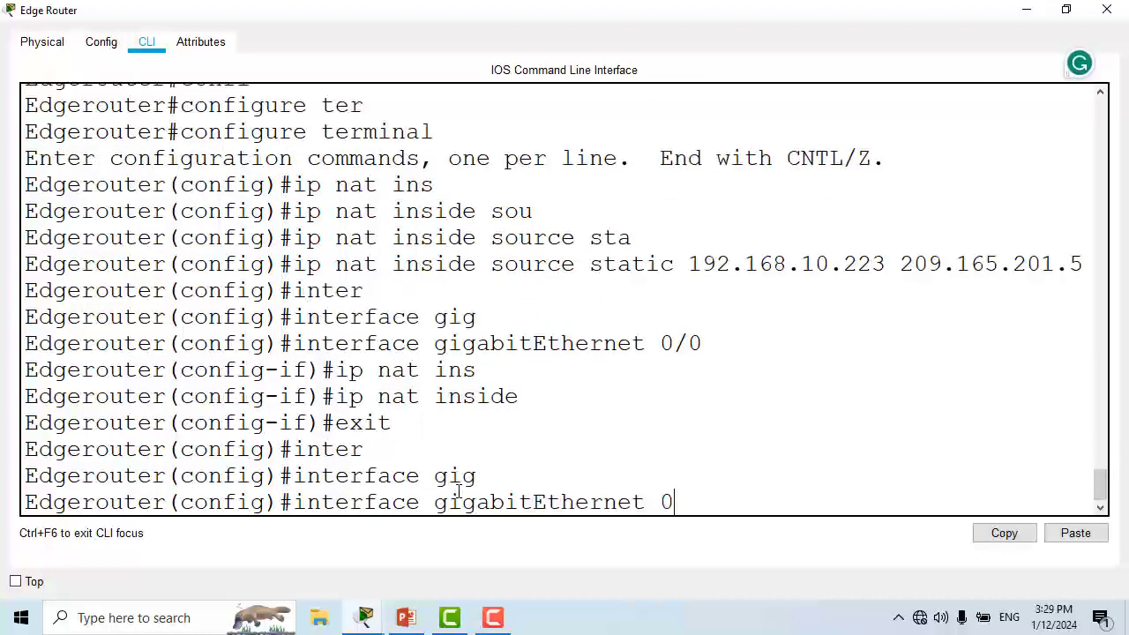
text(/1)
key(Return)
text(ip )
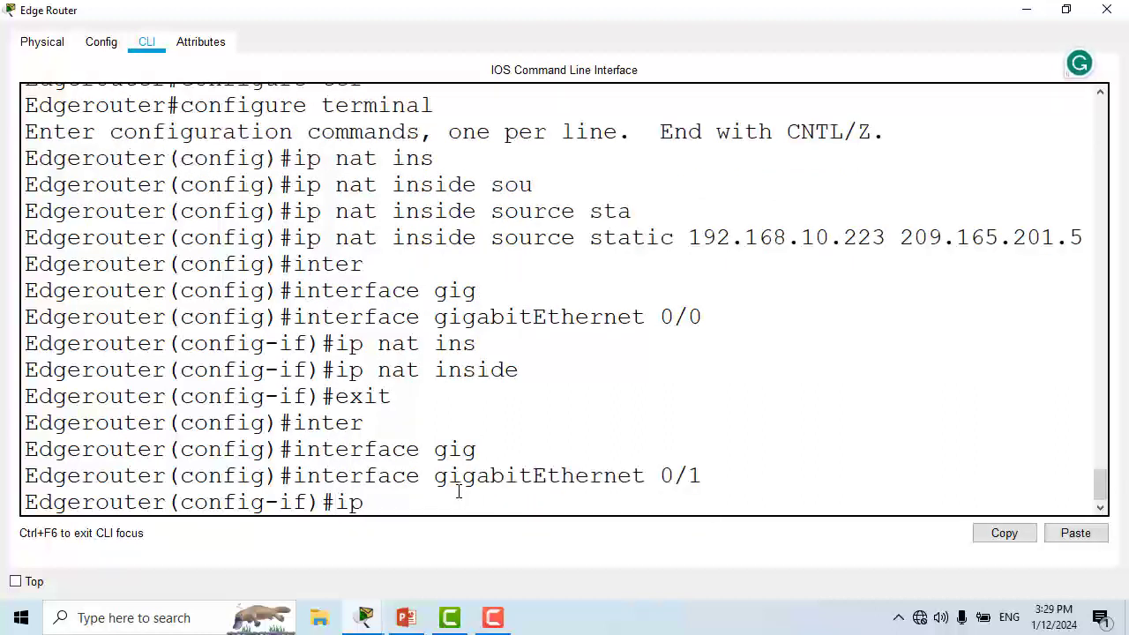
text(nat o)
text(ut)
key(Tab)
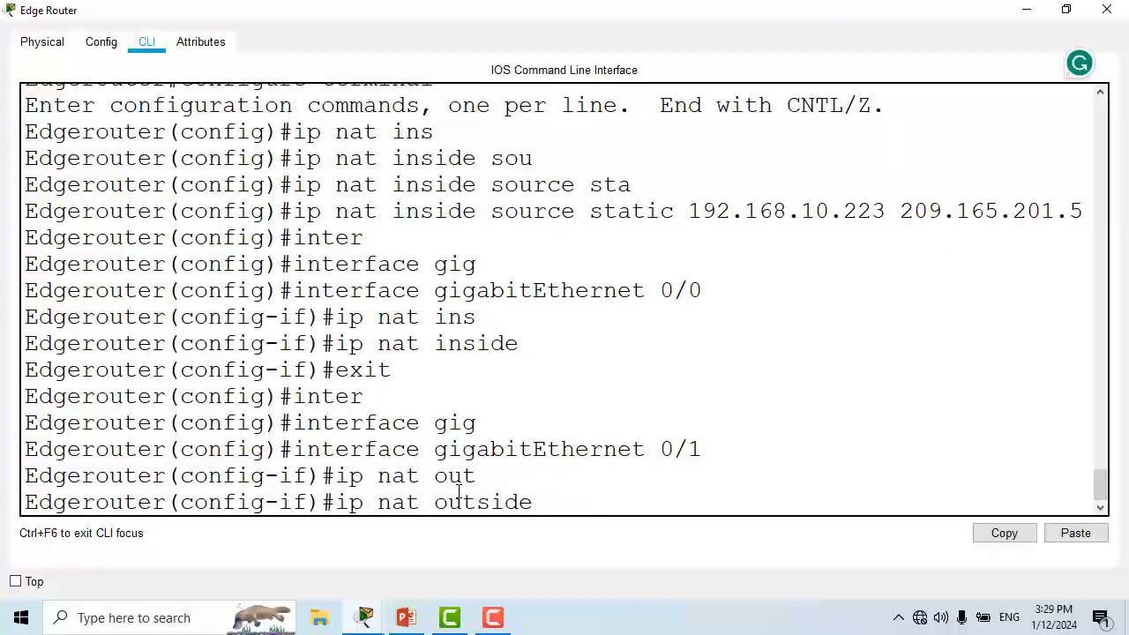
key(Return)
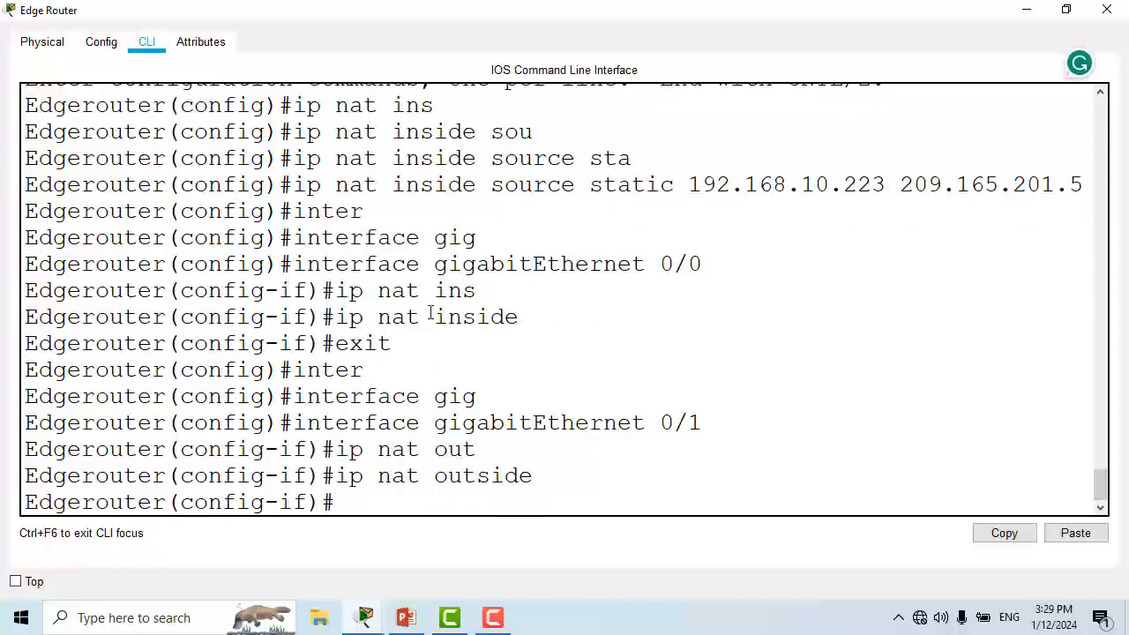
Review the link to the ISP in the topology, and end configuration mode on the Edge Router.
mouse_move(365, 618)
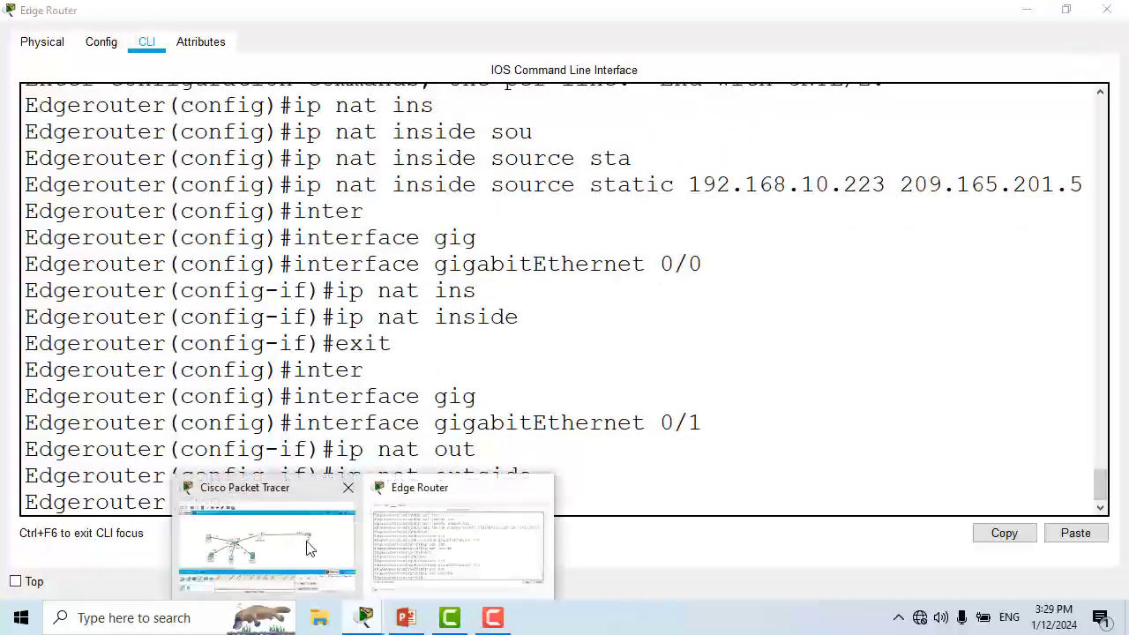
click(309, 546)
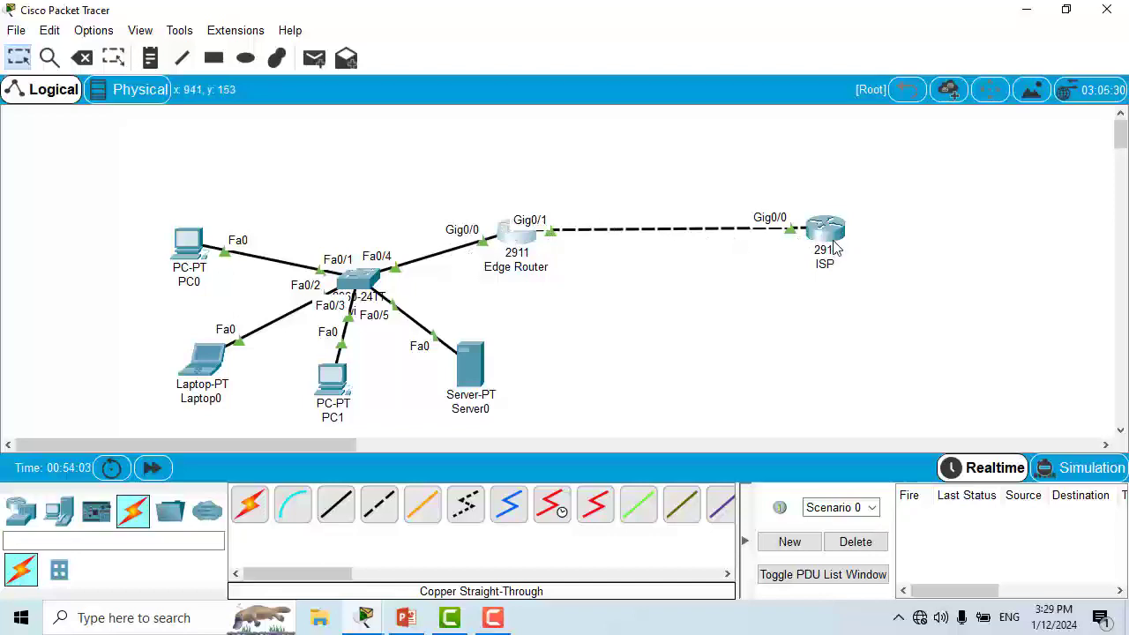
click(365, 617)
click(449, 556)
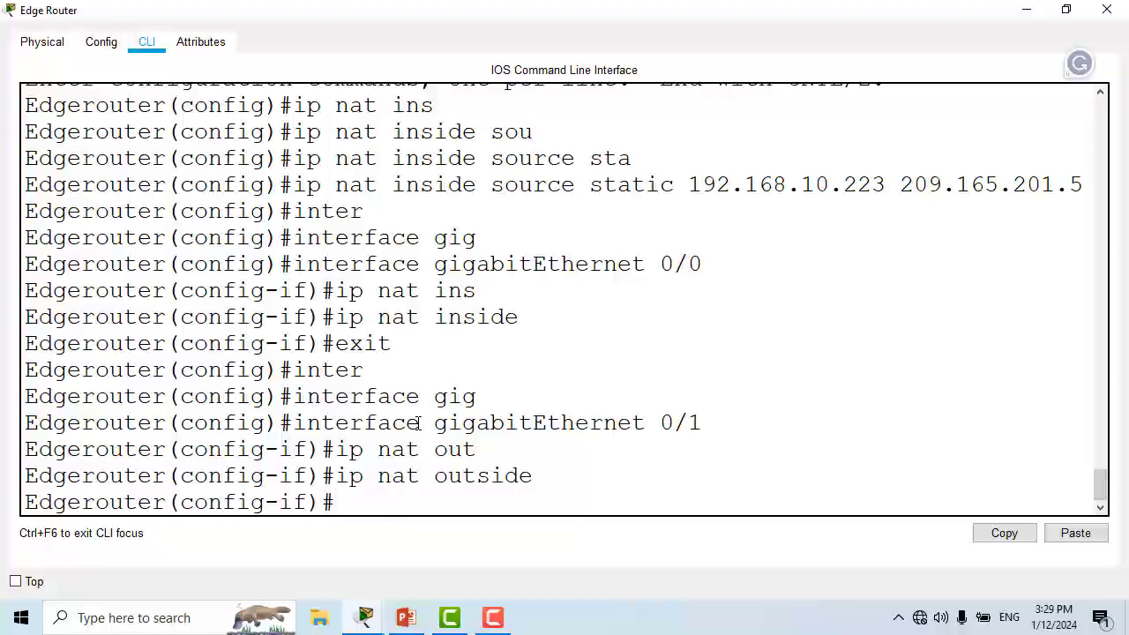
key(ctrl+z)
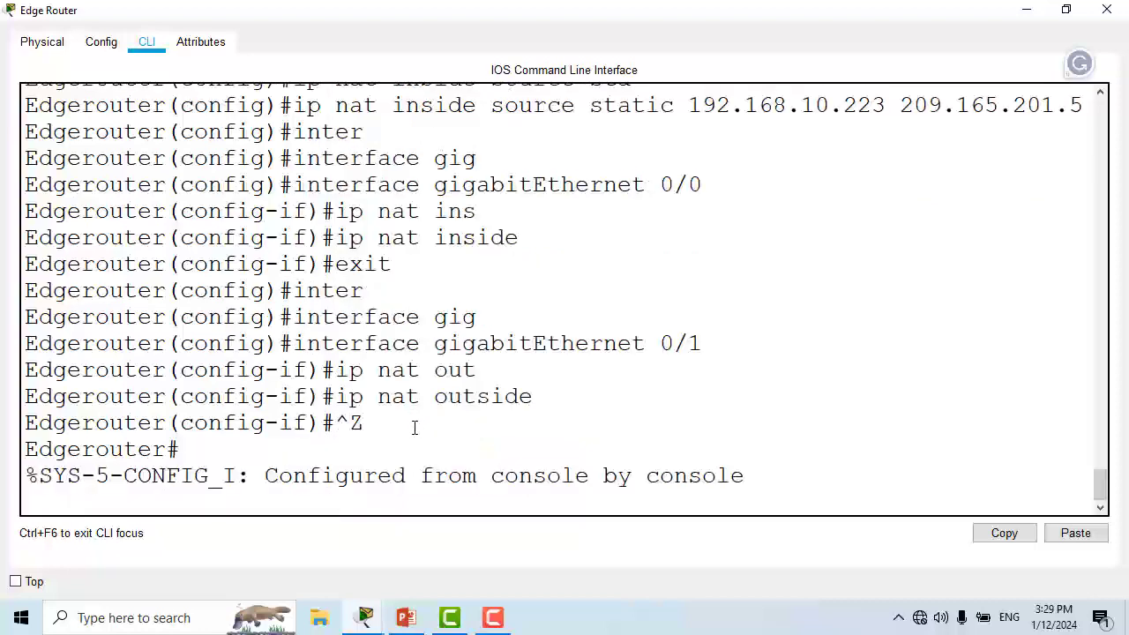
Switch to PowerPoint and present the slides from Configure Static NAT through Verify Static NAT, and end the show.
click(405, 619)
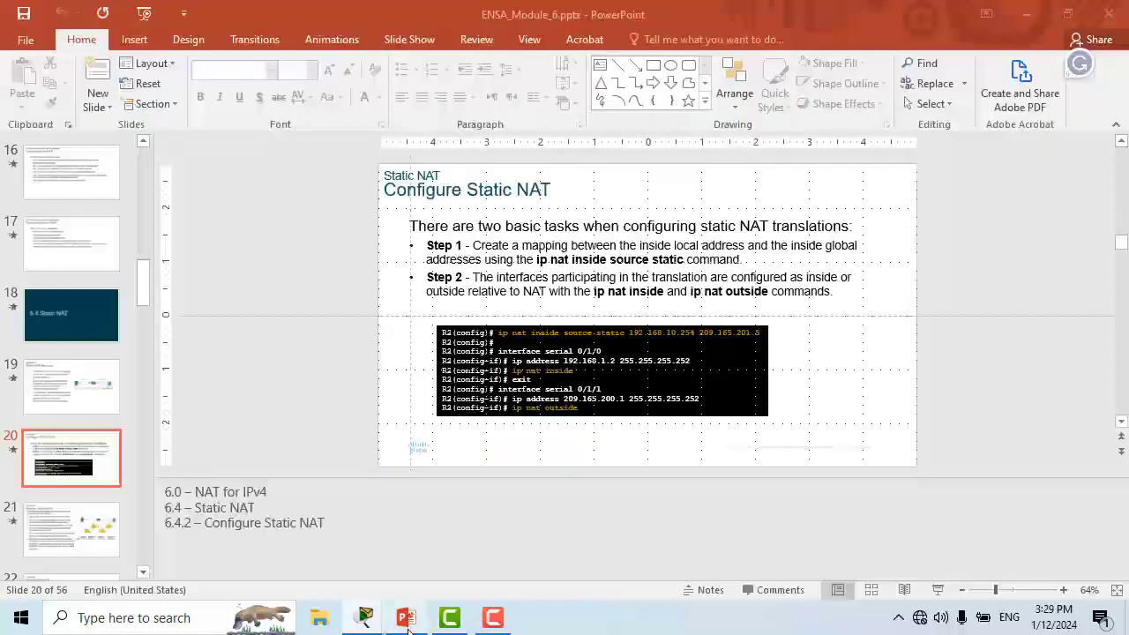
click(937, 589)
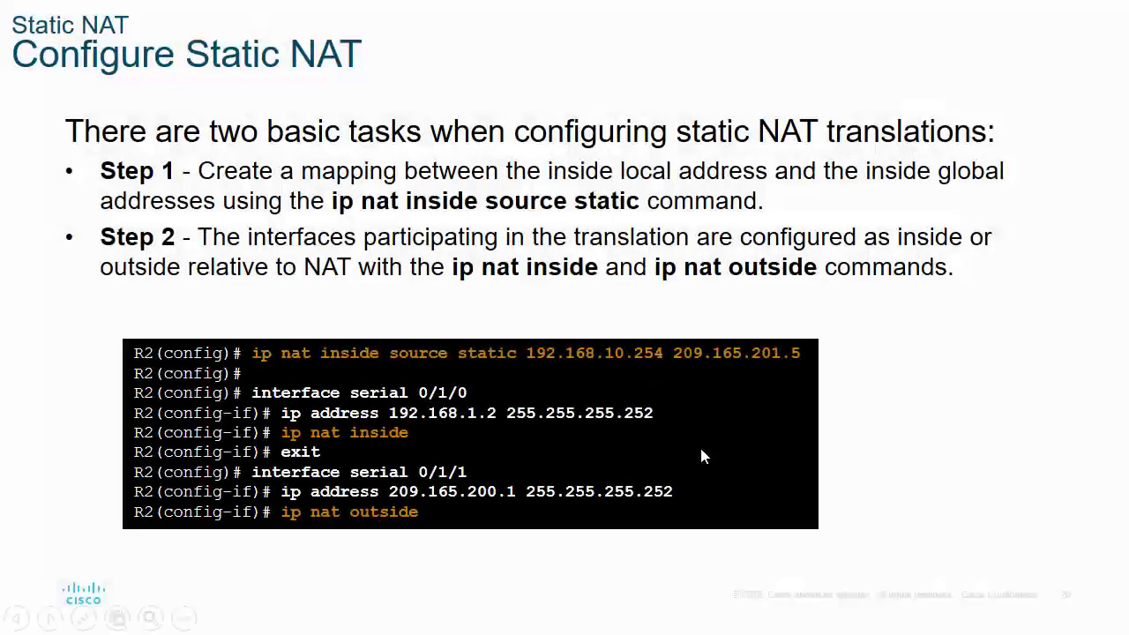
click(703, 456)
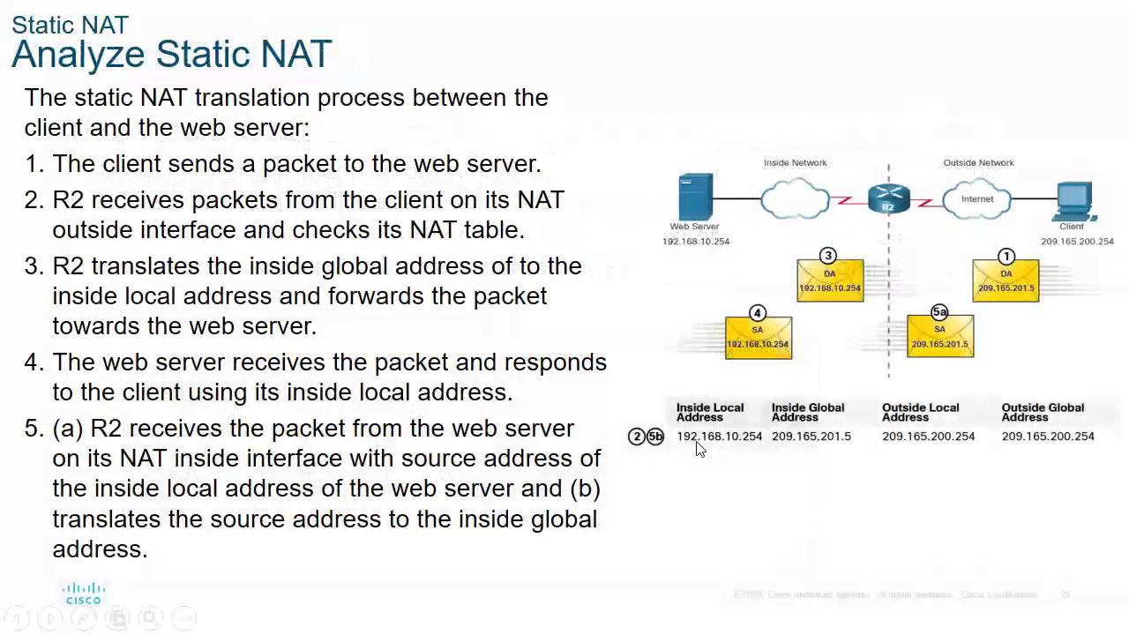
click(366, 353)
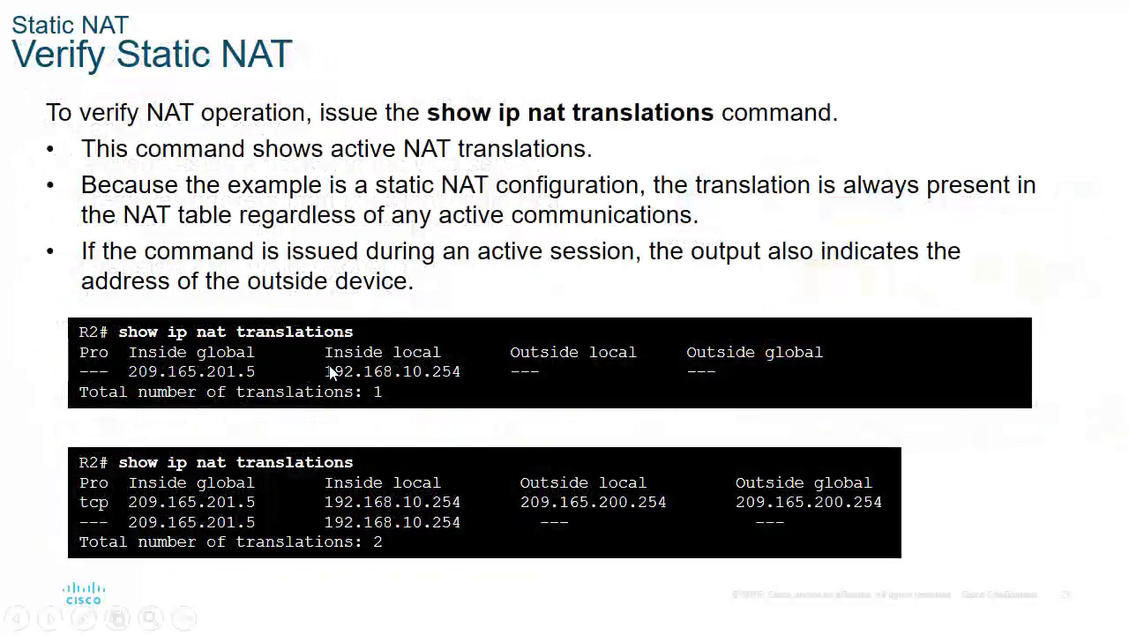
right_click(466, 519)
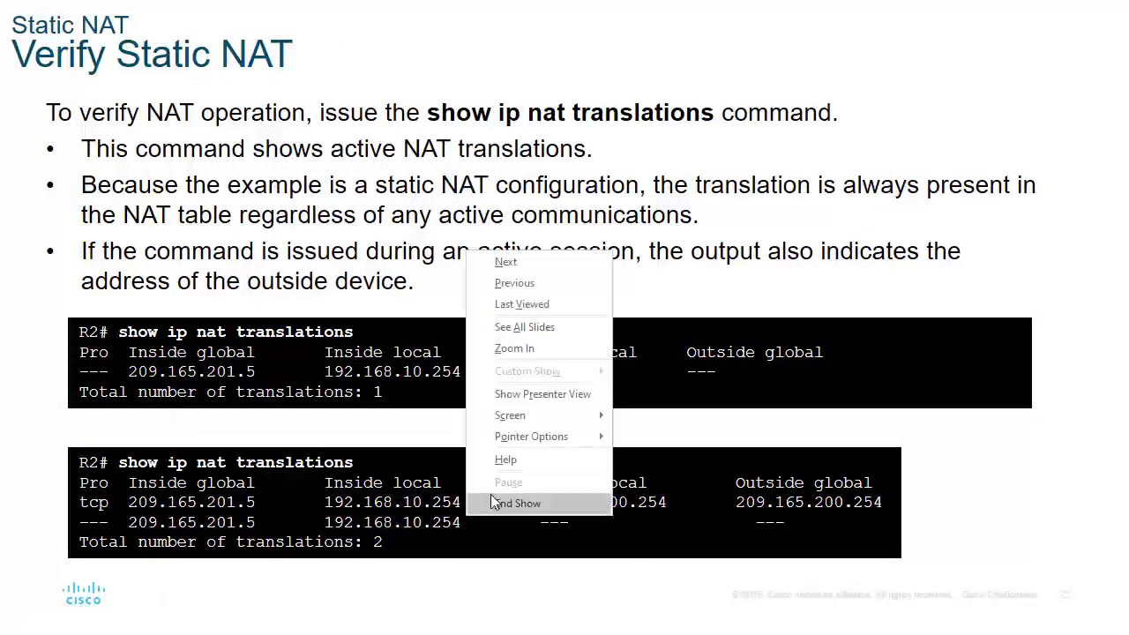
click(491, 501)
Switch back to the Edge Router's command line in Packet Tracer and list its NAT table with show ip nat translations.
mouse_move(368, 622)
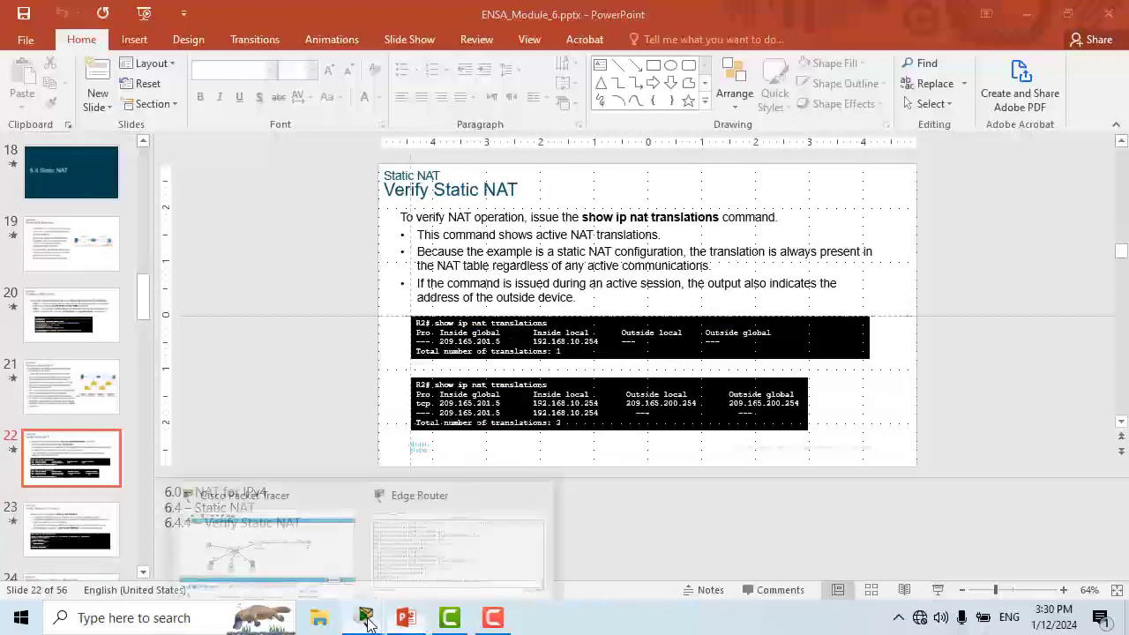
click(439, 566)
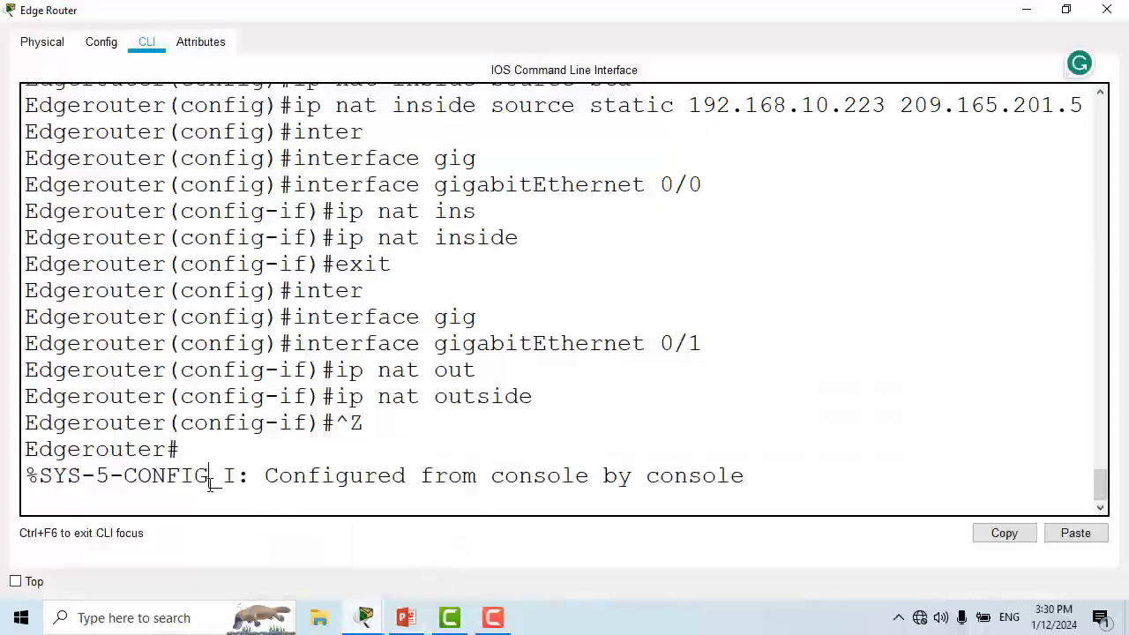
key(Return)
key(Return)
key(Return)
text(s)
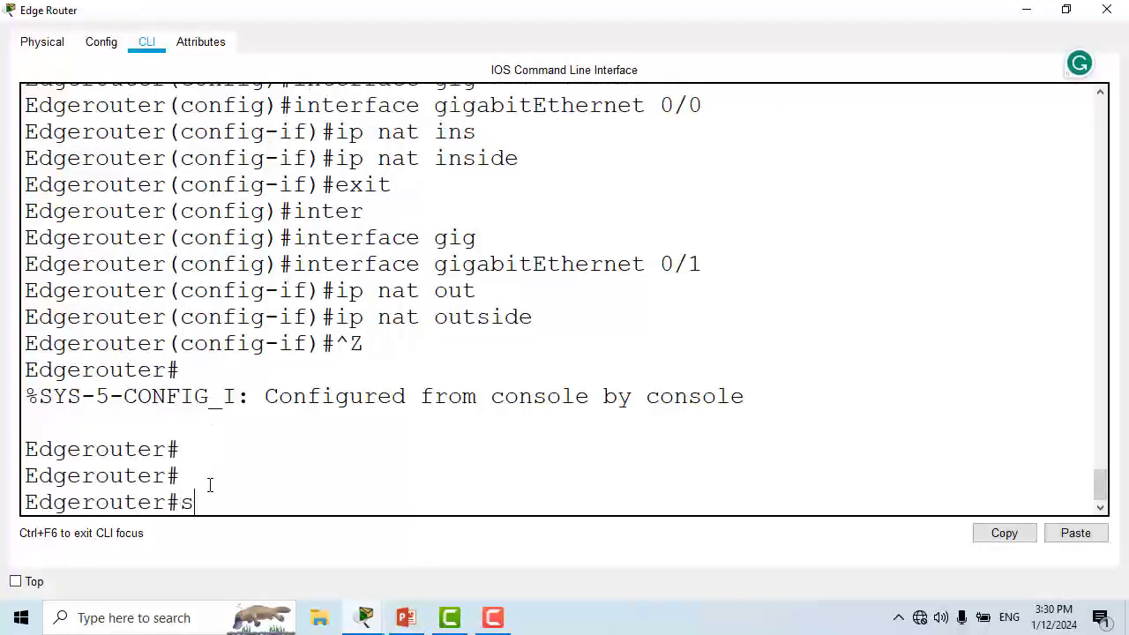
text(how ip nat r=tra)
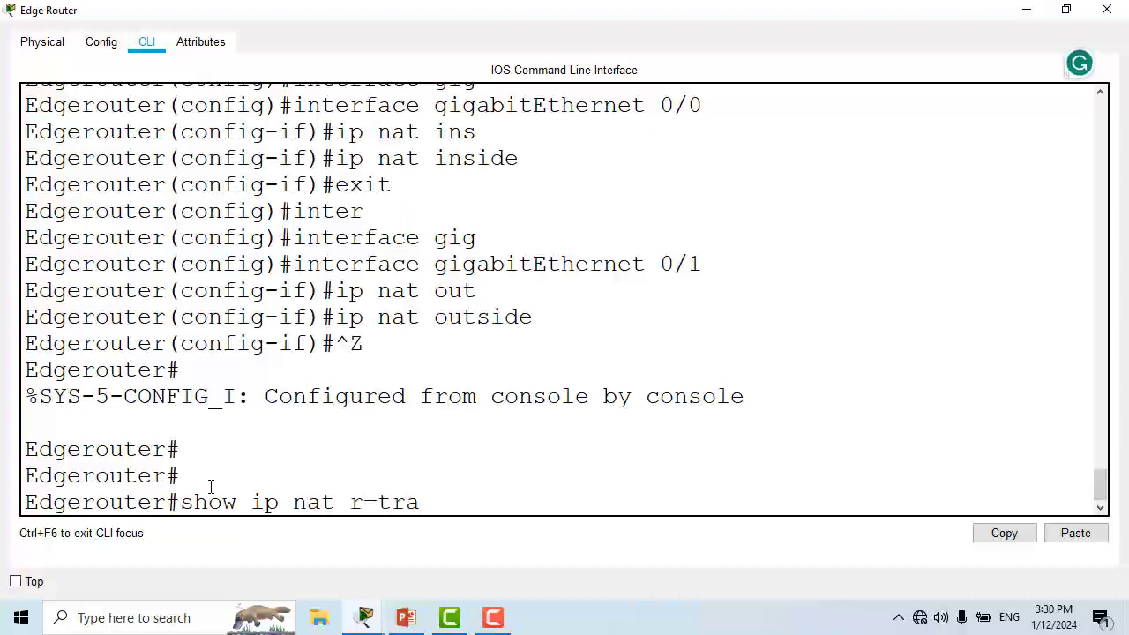
key(Tab)
text(=)
key(BackSpace)
key(BackSpace)
key(BackSpace)
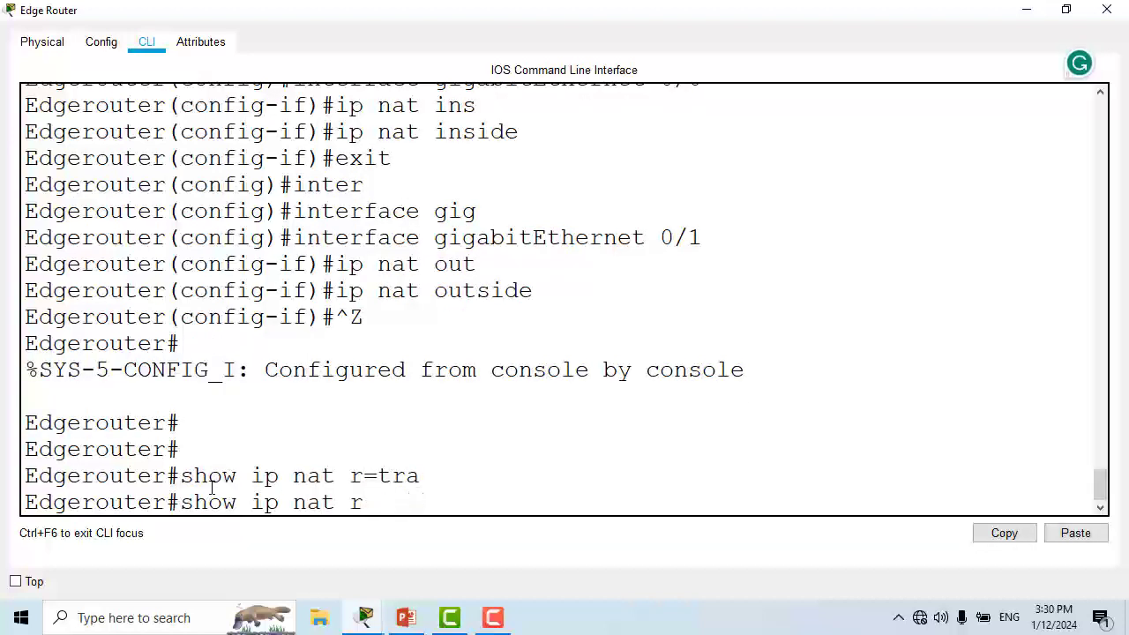
key(BackSpace)
text(tra)
key(Tab)
key(Return)
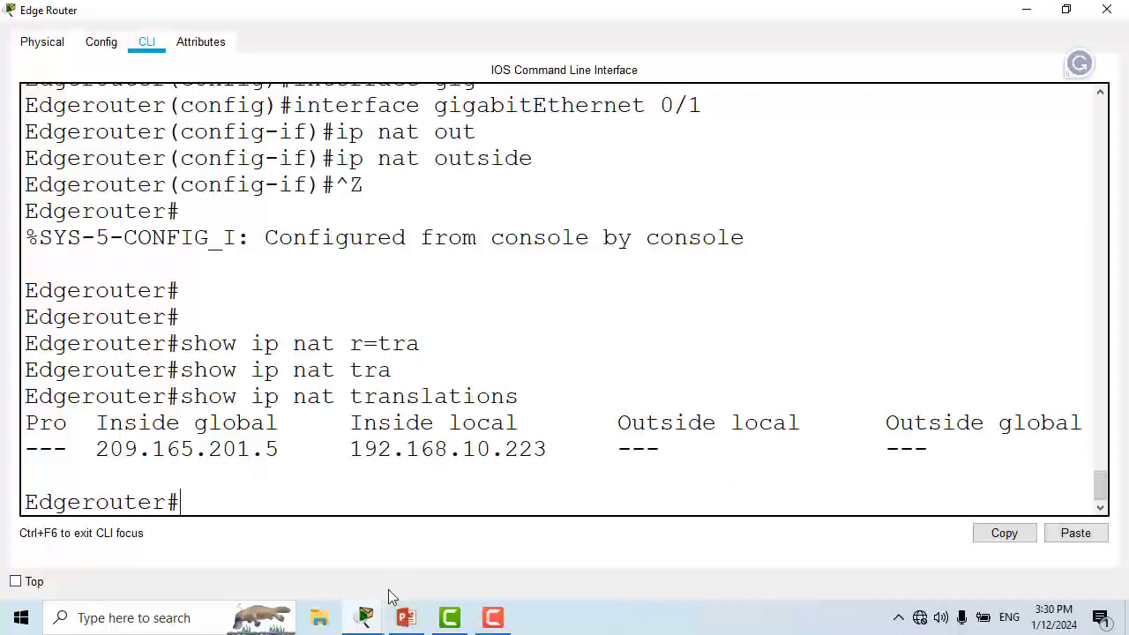
Switch to PowerPoint, present the Verify Static NAT slides up to the show ip nat statistics example, and end the show.
mouse_move(408, 618)
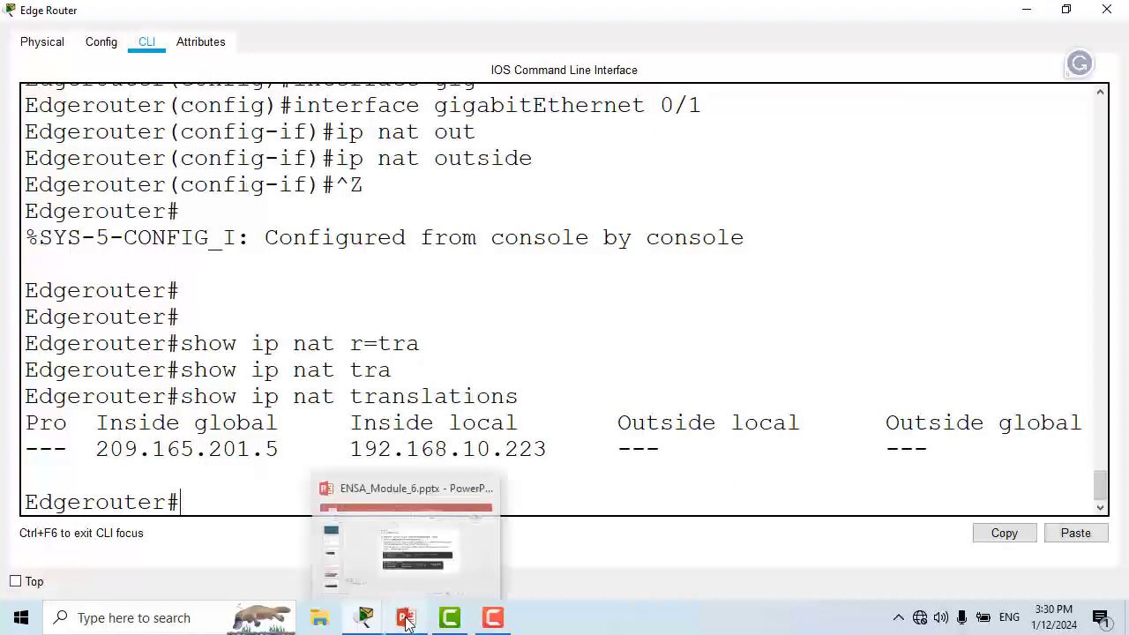
click(428, 574)
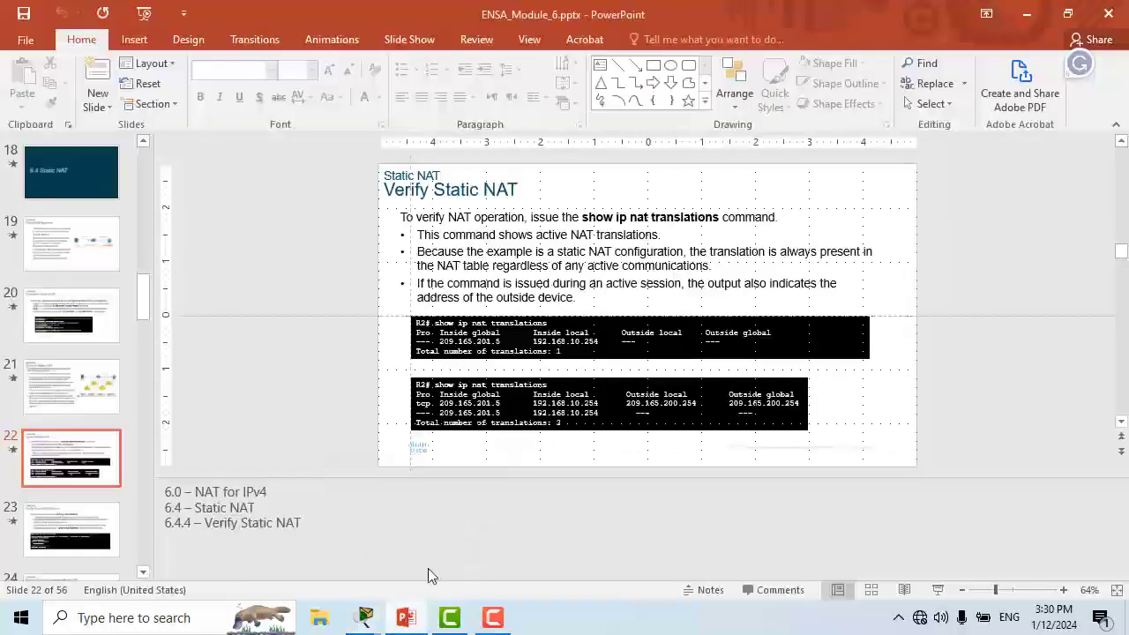
click(938, 589)
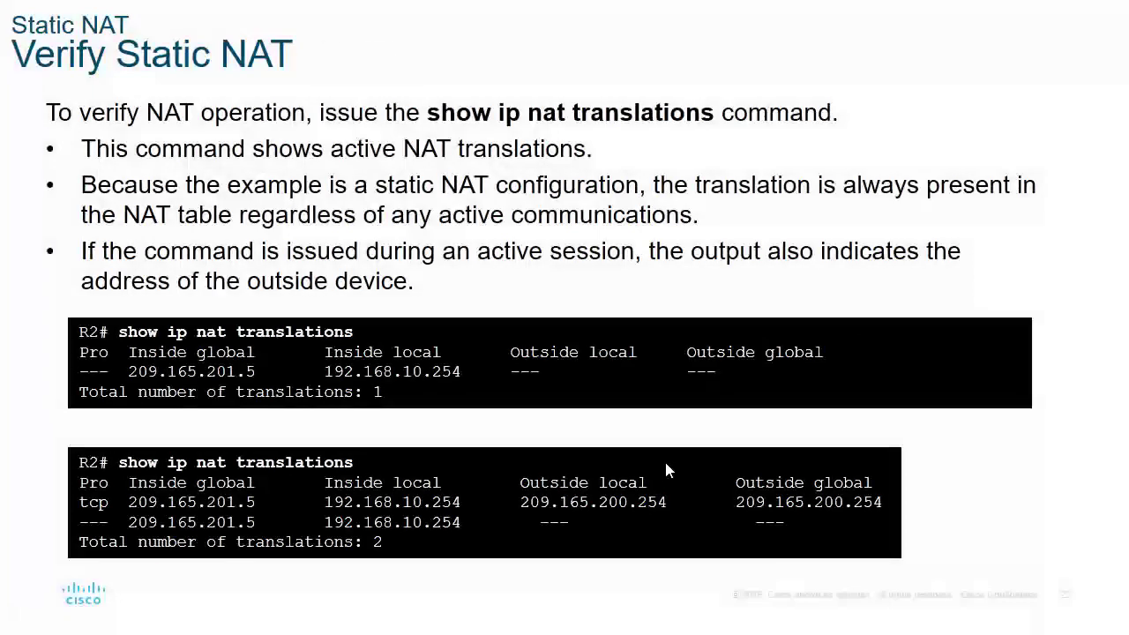
click(664, 459)
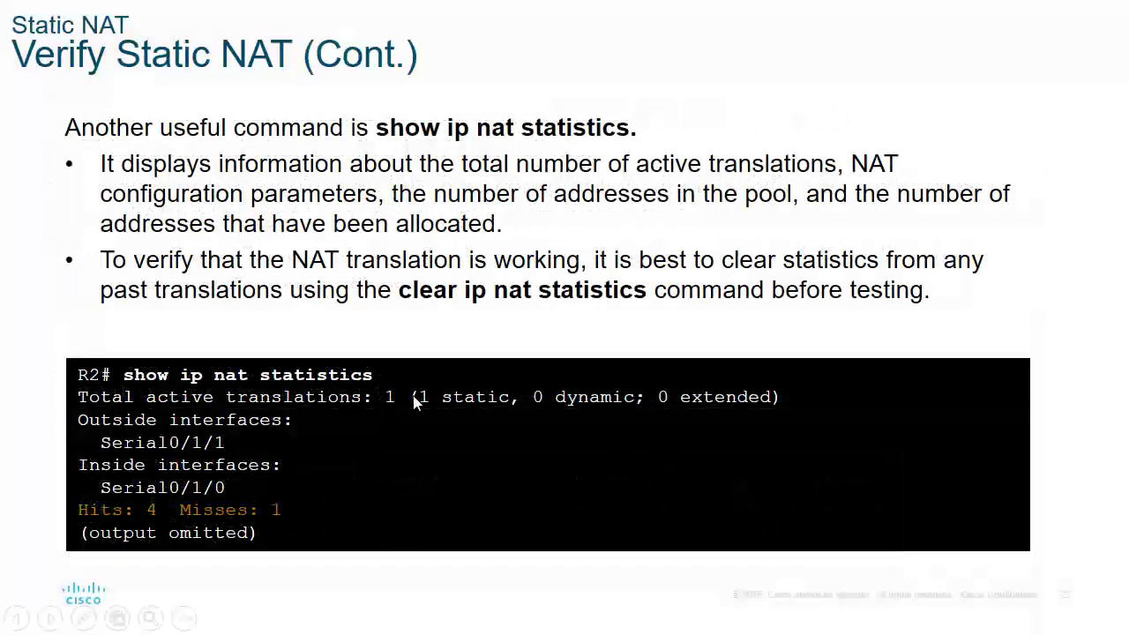
right_click(701, 452)
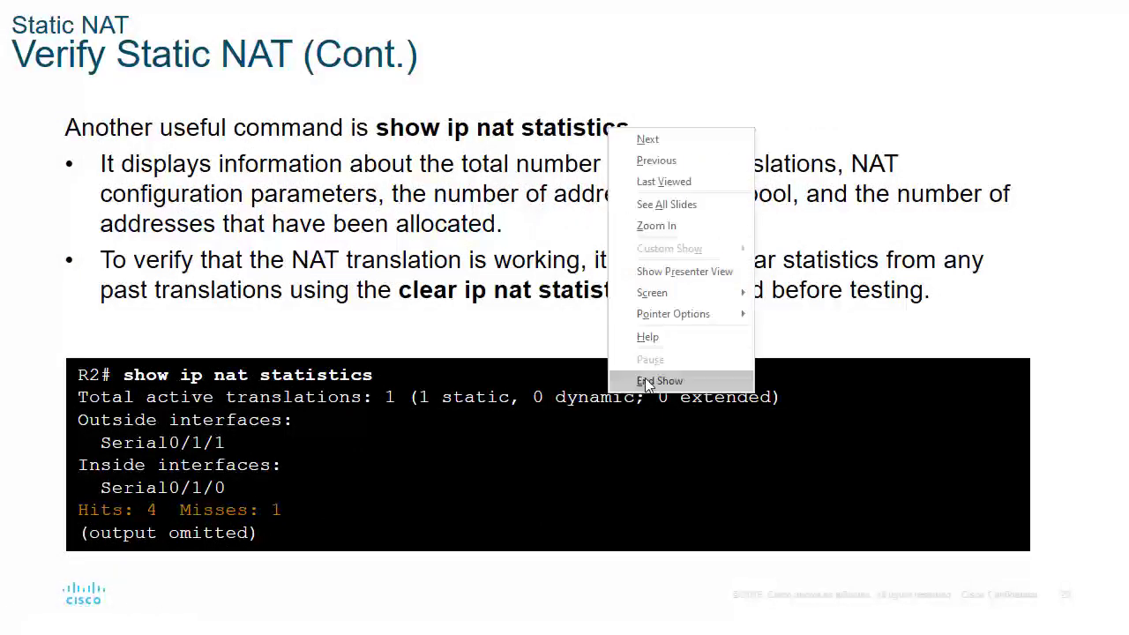
click(719, 446)
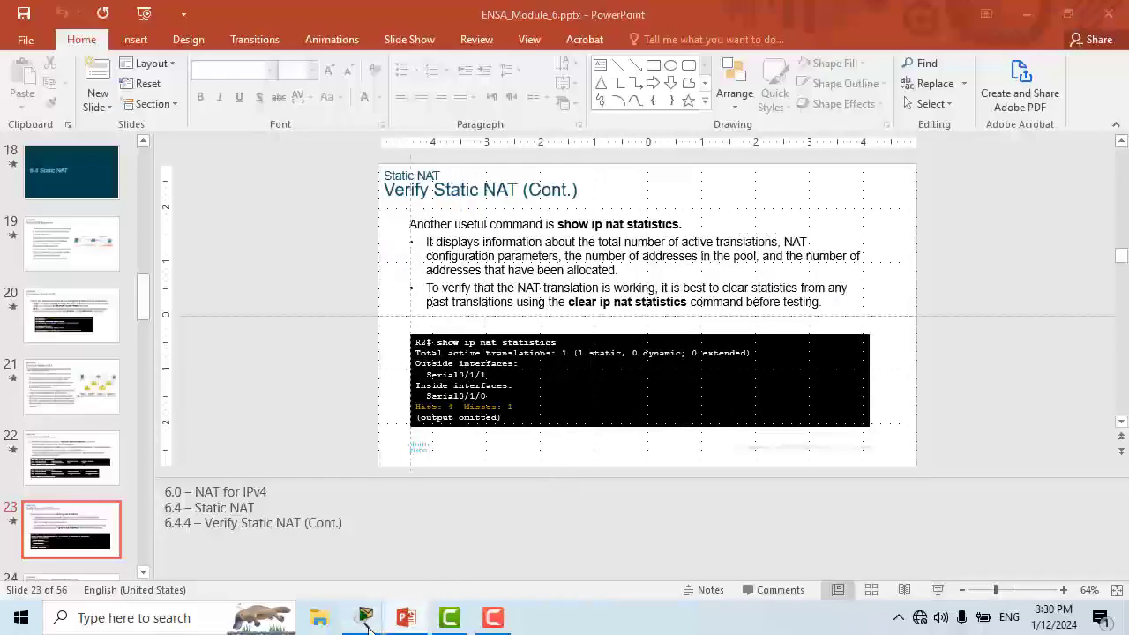
Return to the Edge Router's command line, list the show ip nat options, and run show ip nat statistics.
mouse_move(379, 617)
click(473, 520)
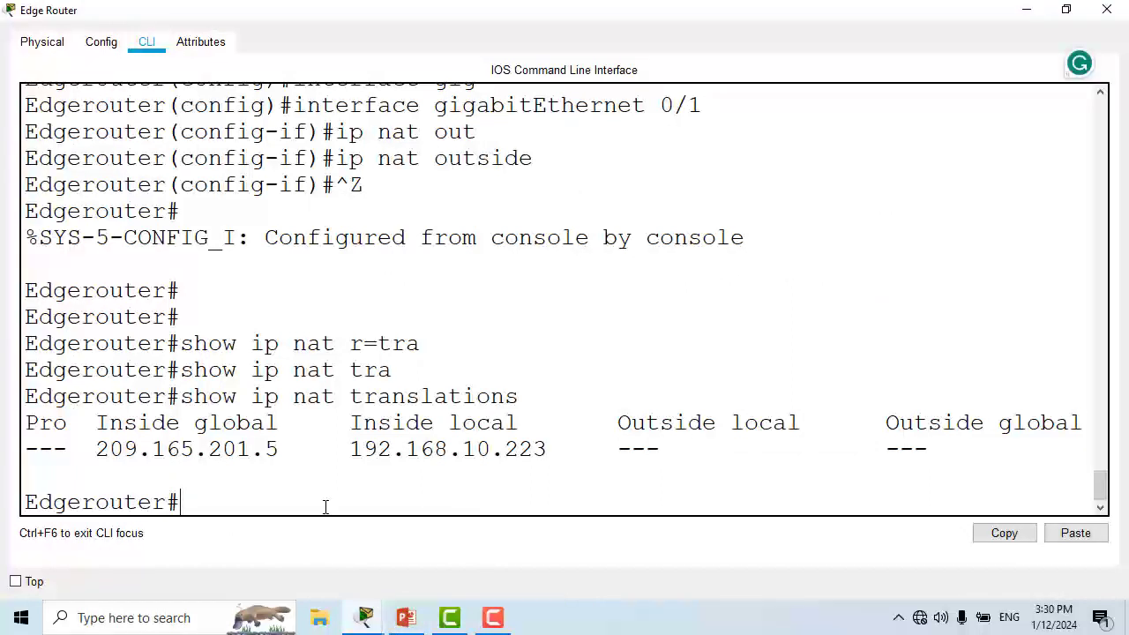
text(show ip na)
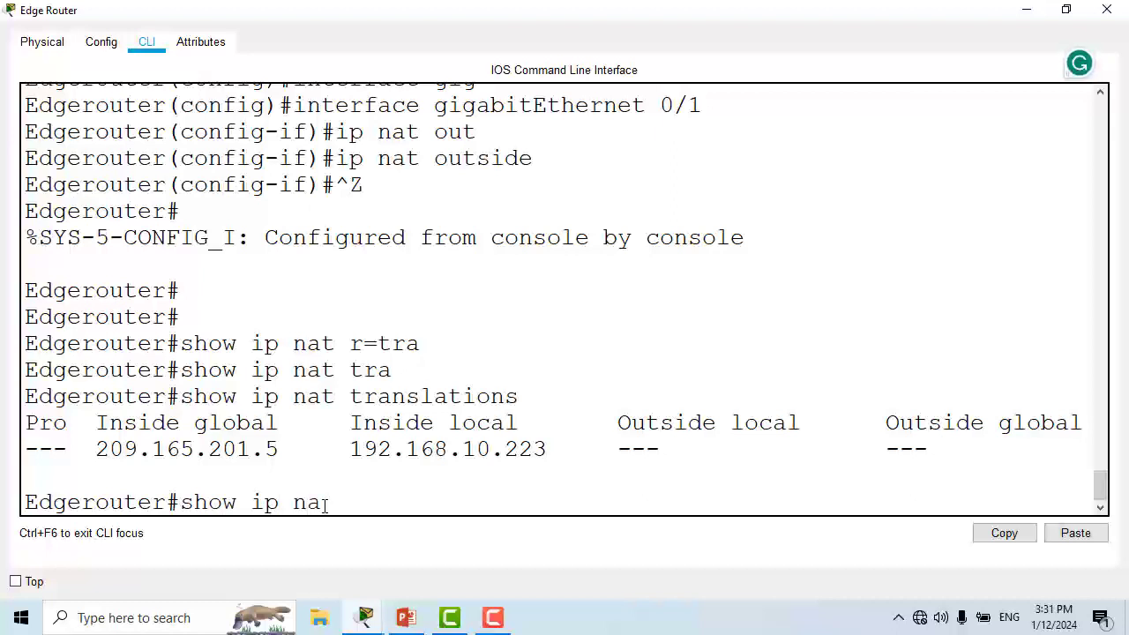
text(t ?)
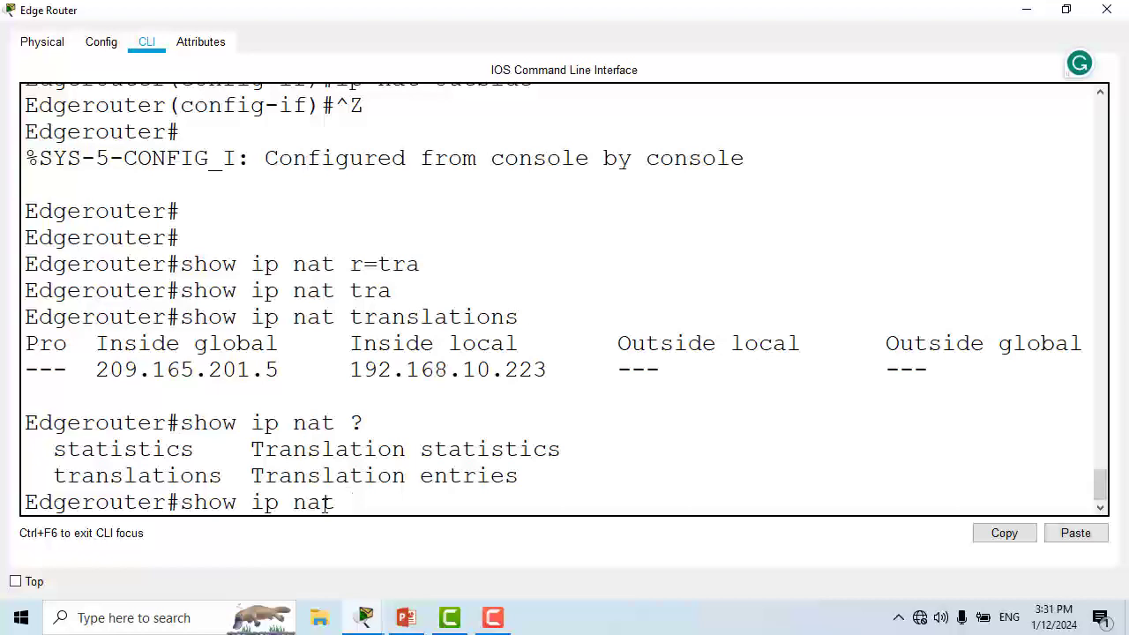
text(sta)
key(Tab)
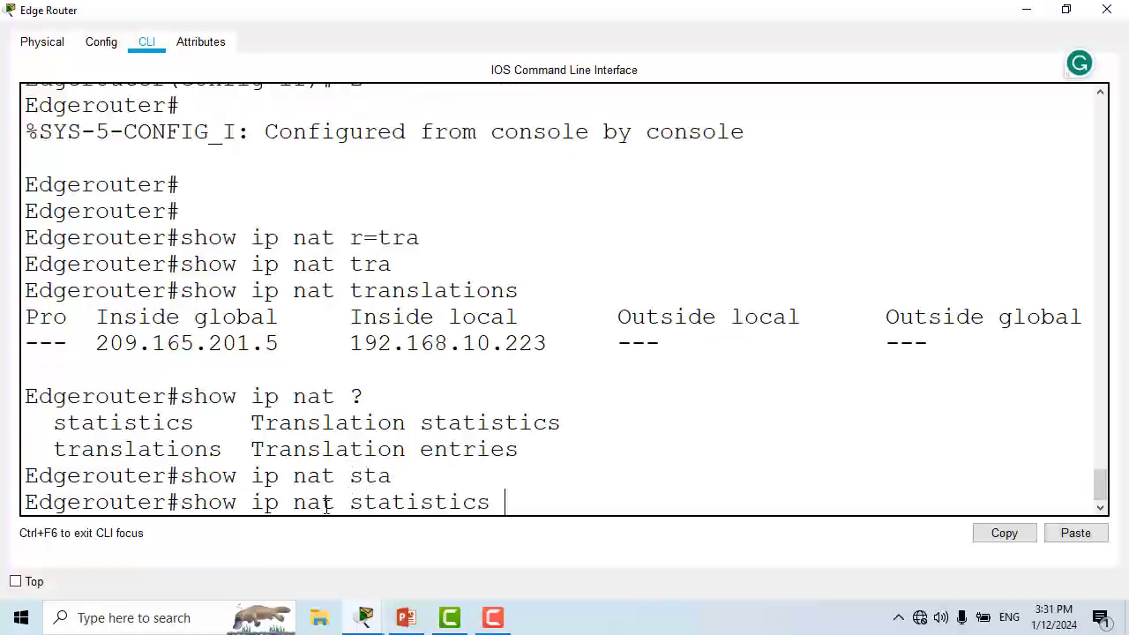
key(Return)
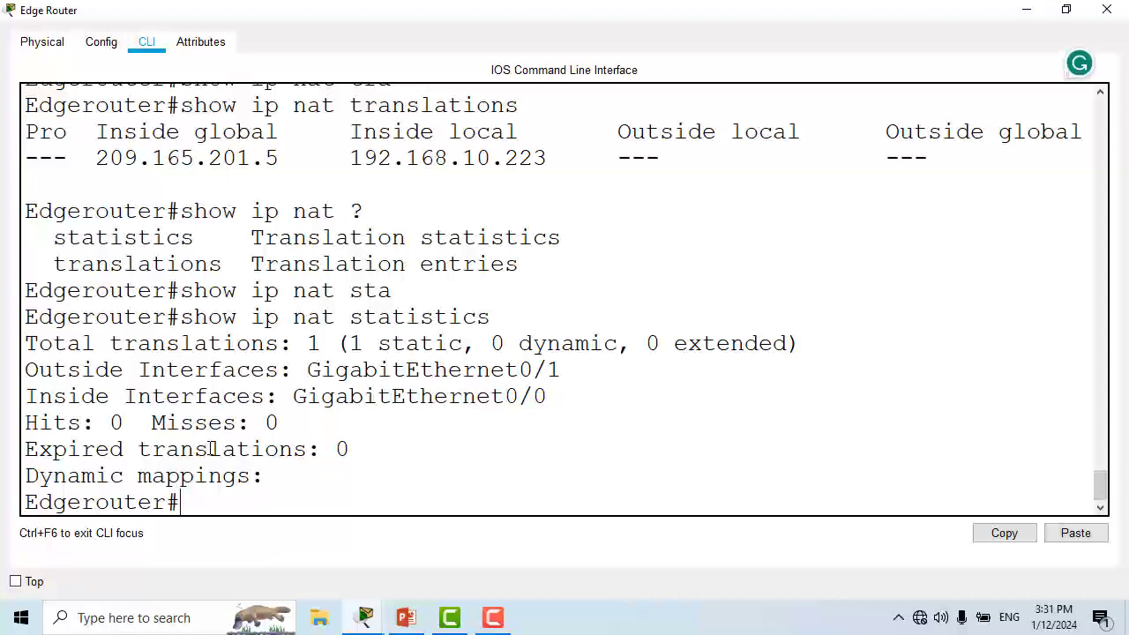
Minimize the Edge Router window and advance the PowerPoint slide show to the Dynamic NAT Scenario slide.
click(1030, 9)
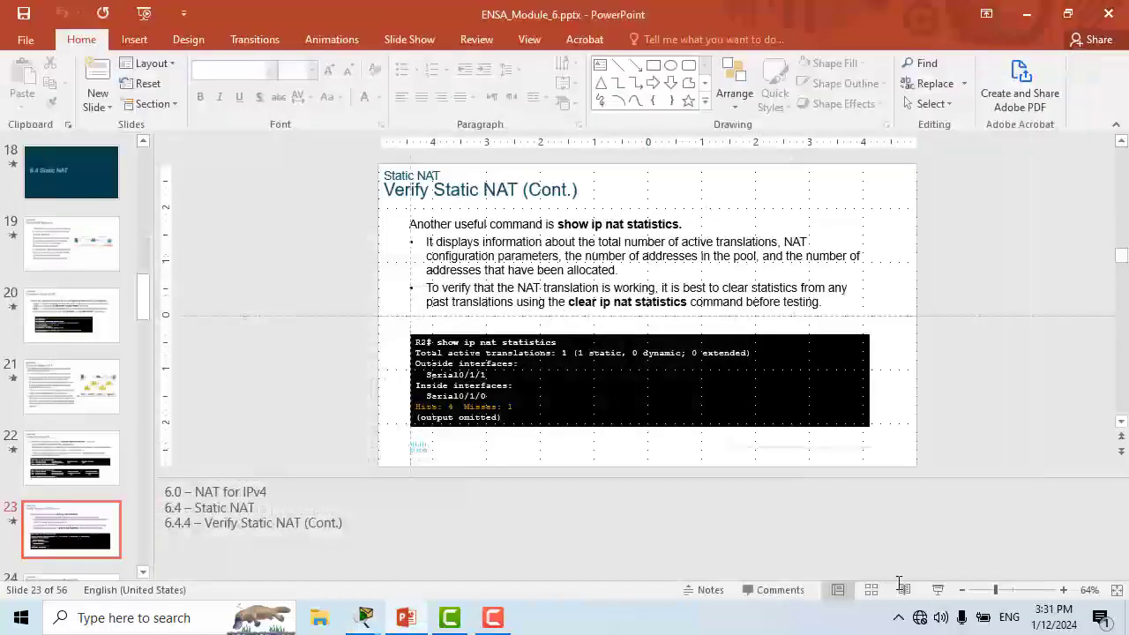
click(928, 589)
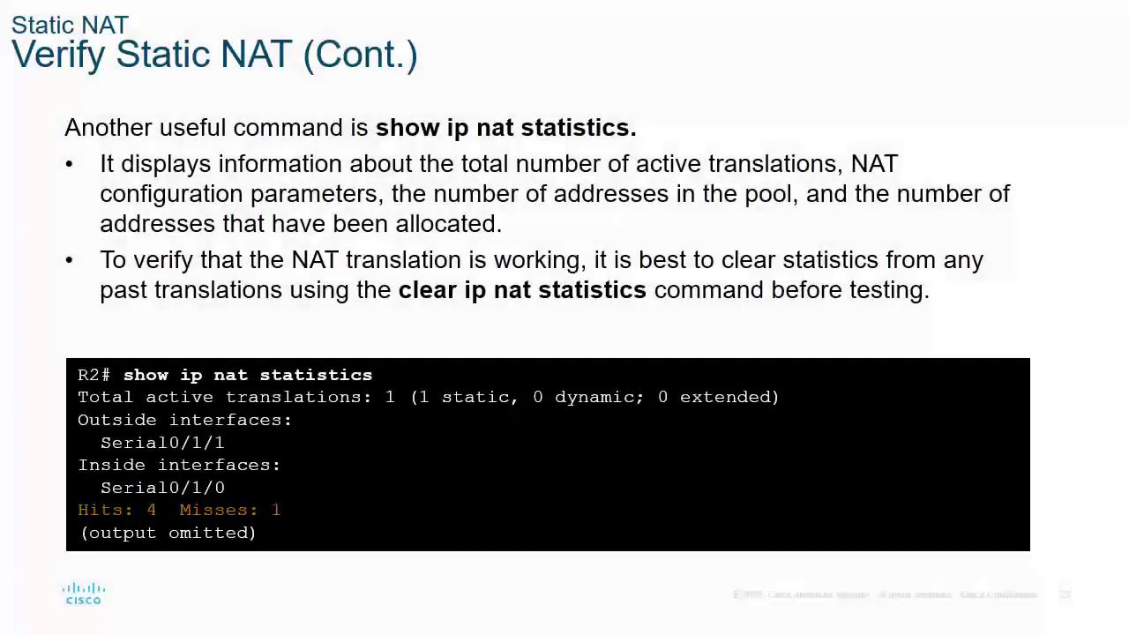
key(Right)
key(Right)
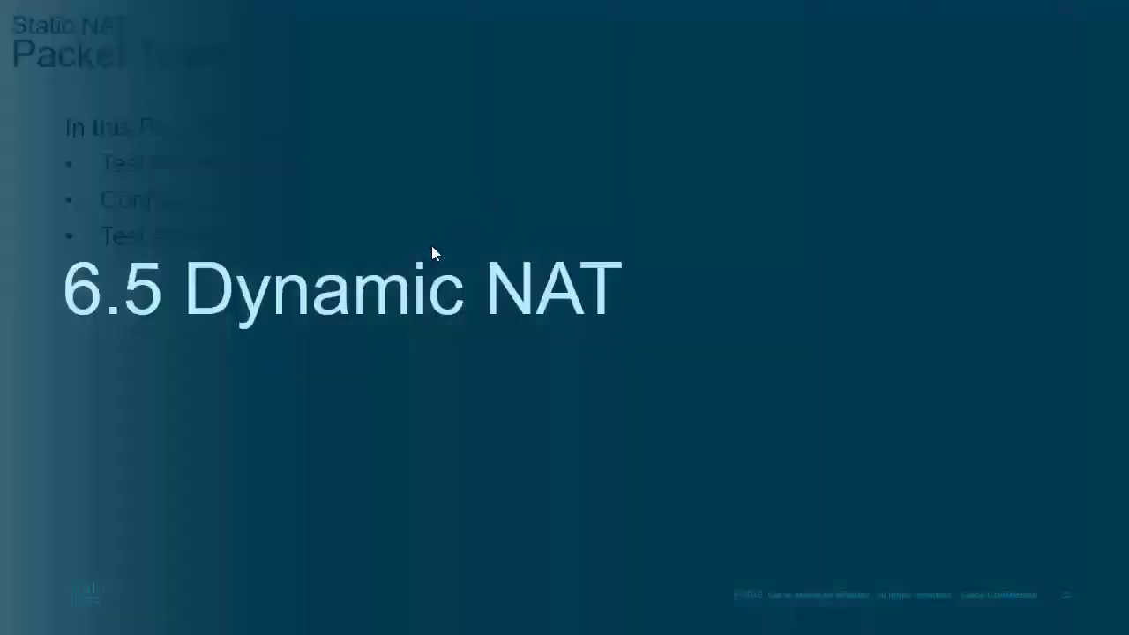
key(Right)
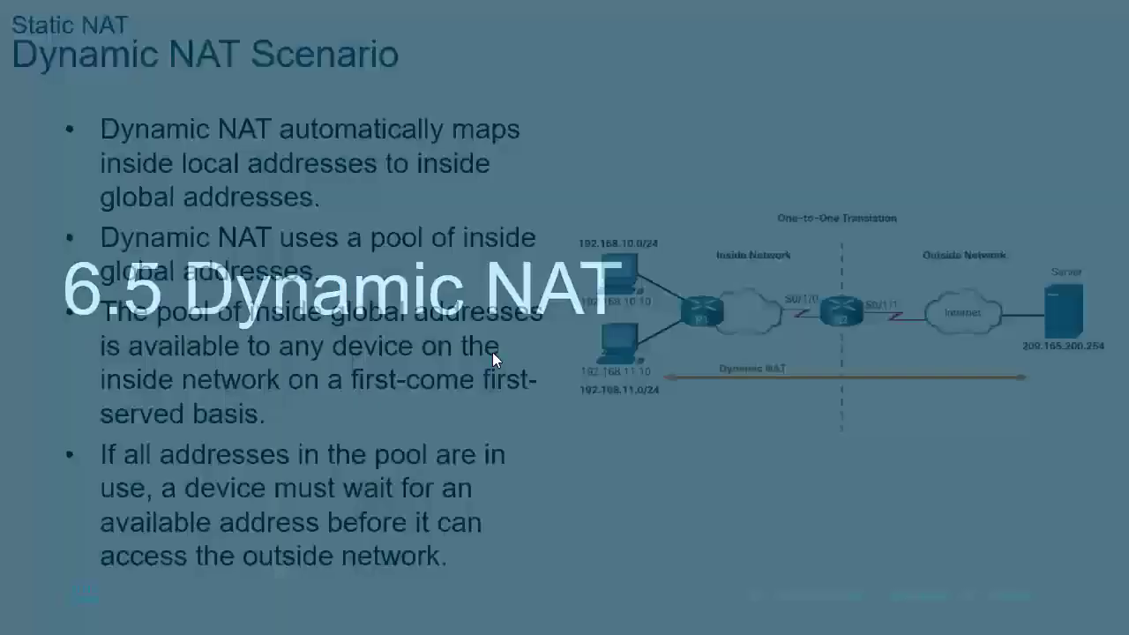
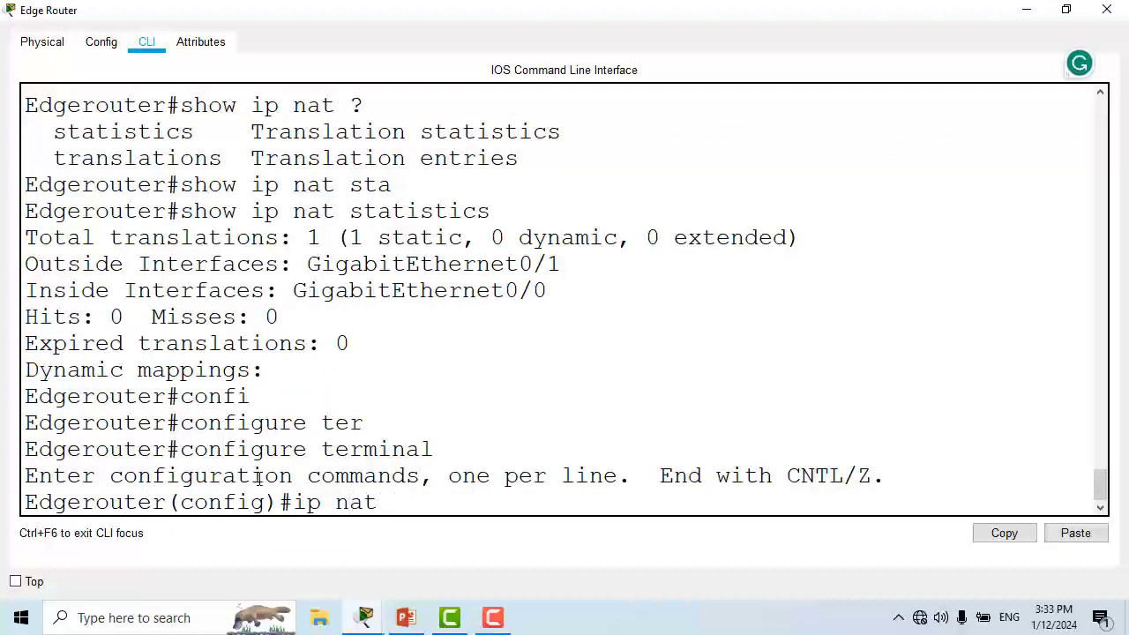
Name the pool natpool1 in the Edge Router's ip nat pool command, and check the syntax on PowerPoint's Configure Dynamic NAT slide.
text(pool nat)
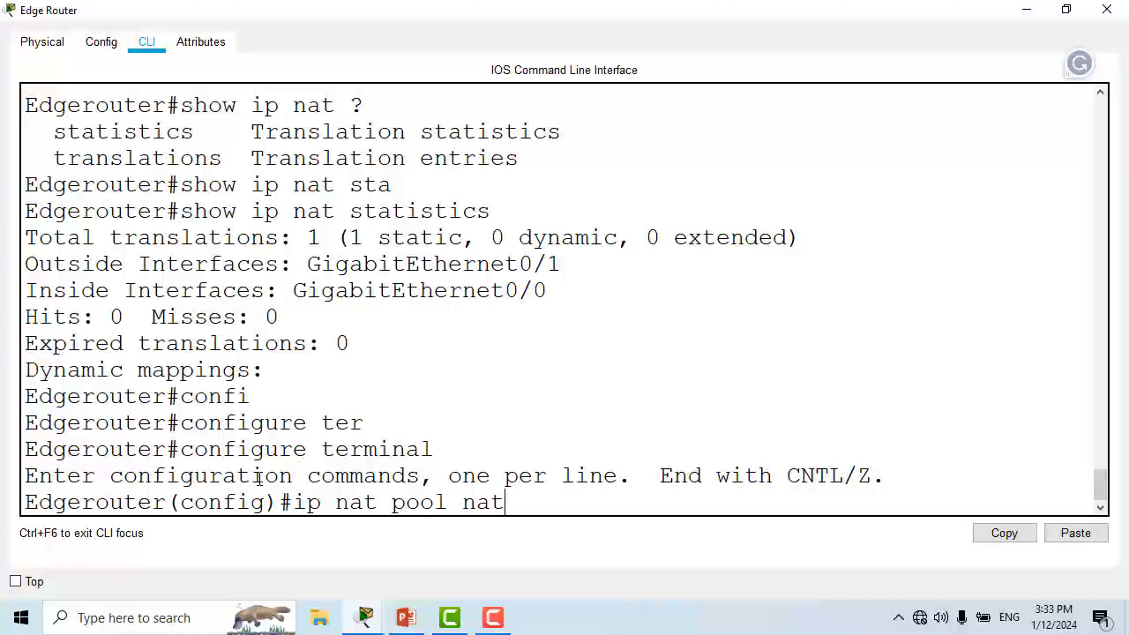
text(pool1)
click(406, 618)
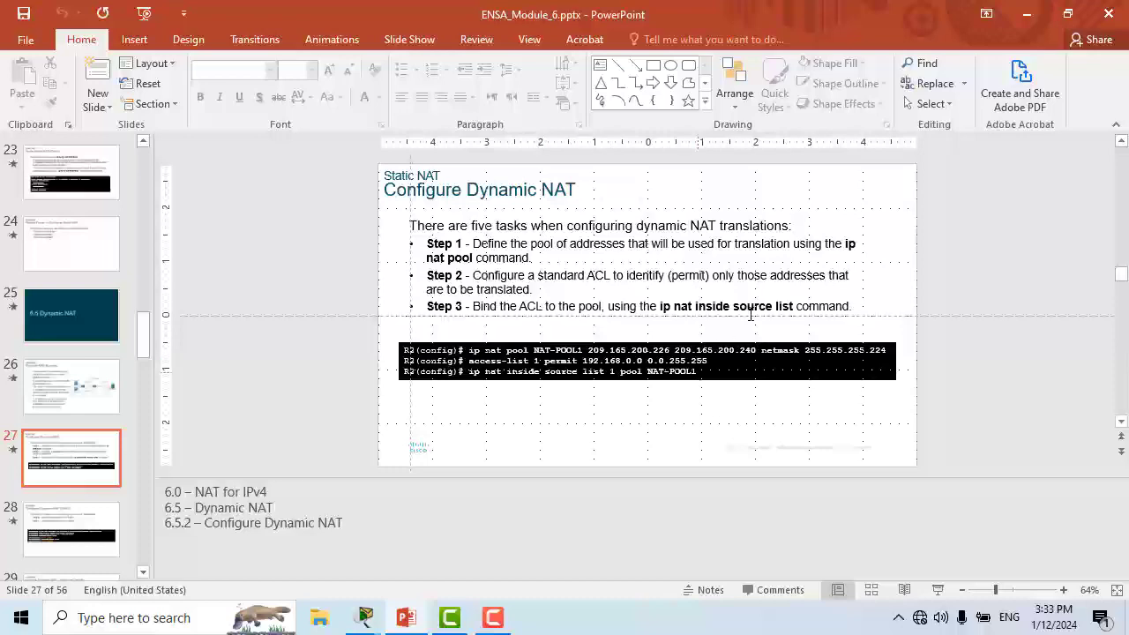
click(1021, 14)
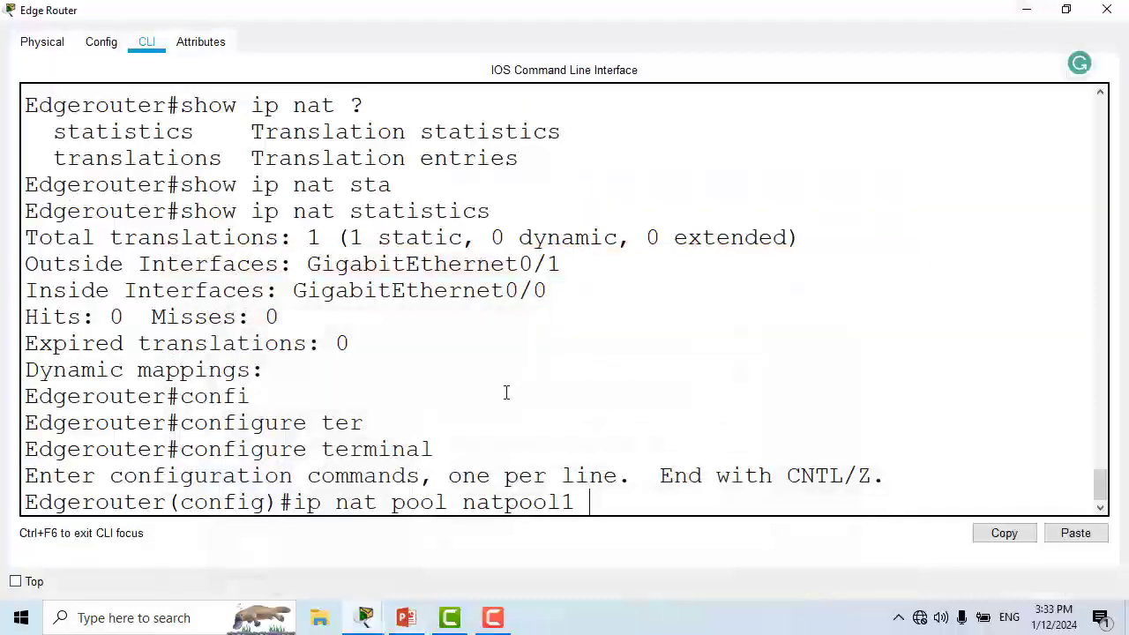
Try to define pool natpool1 with addresses 209.165.200.225 to 209.165.200.240 and netmask 255.255.255.252.
text(2)
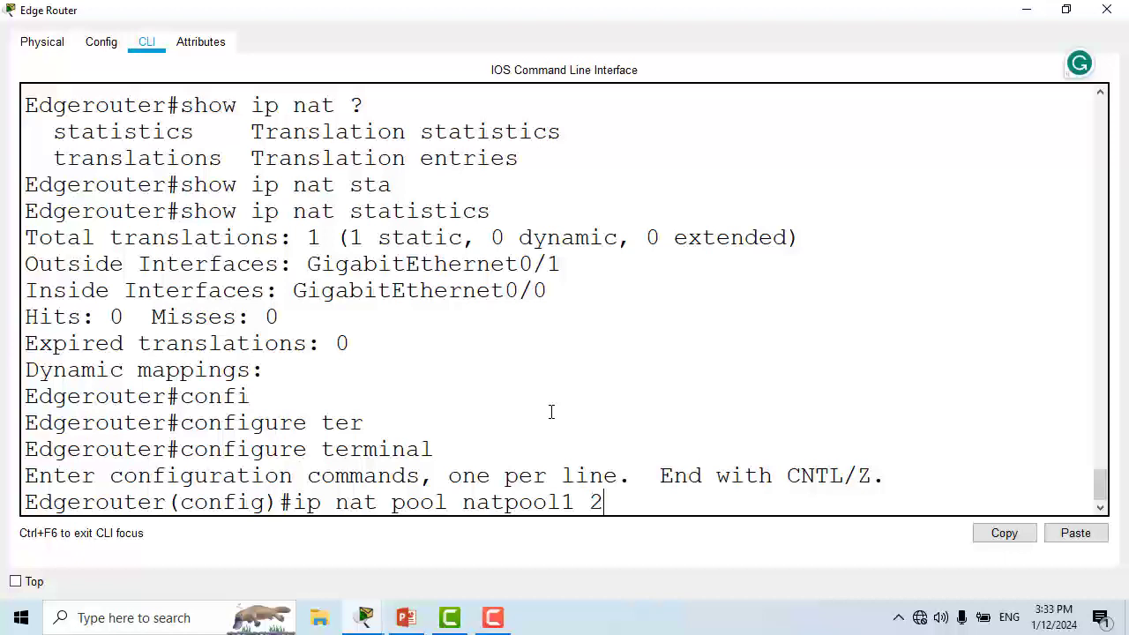
text(09.165.2)
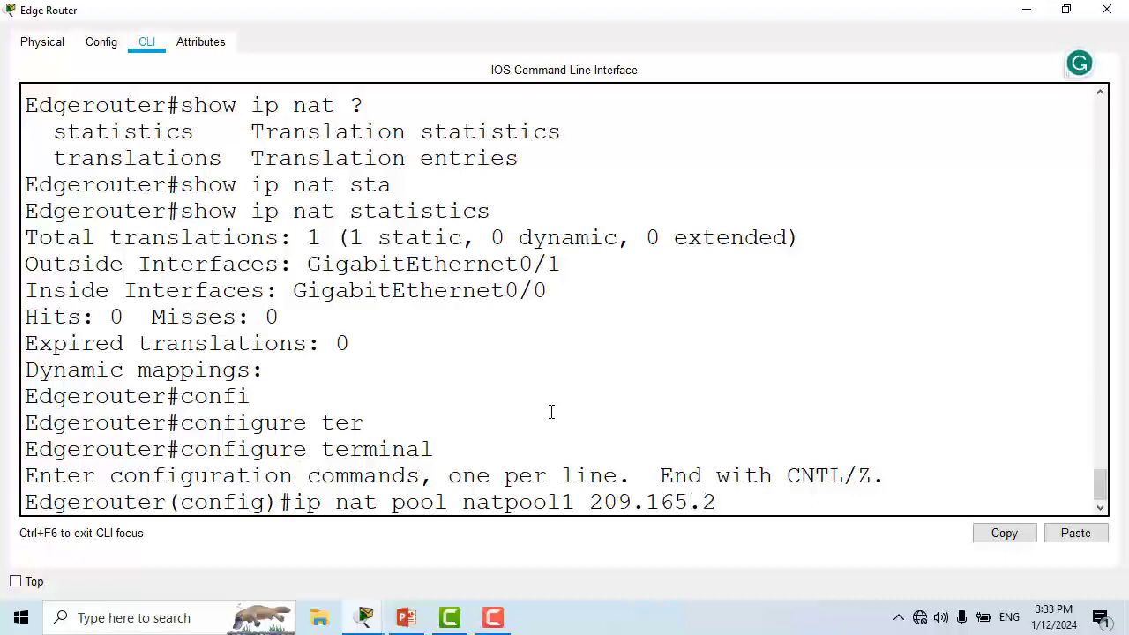
text(00.225)
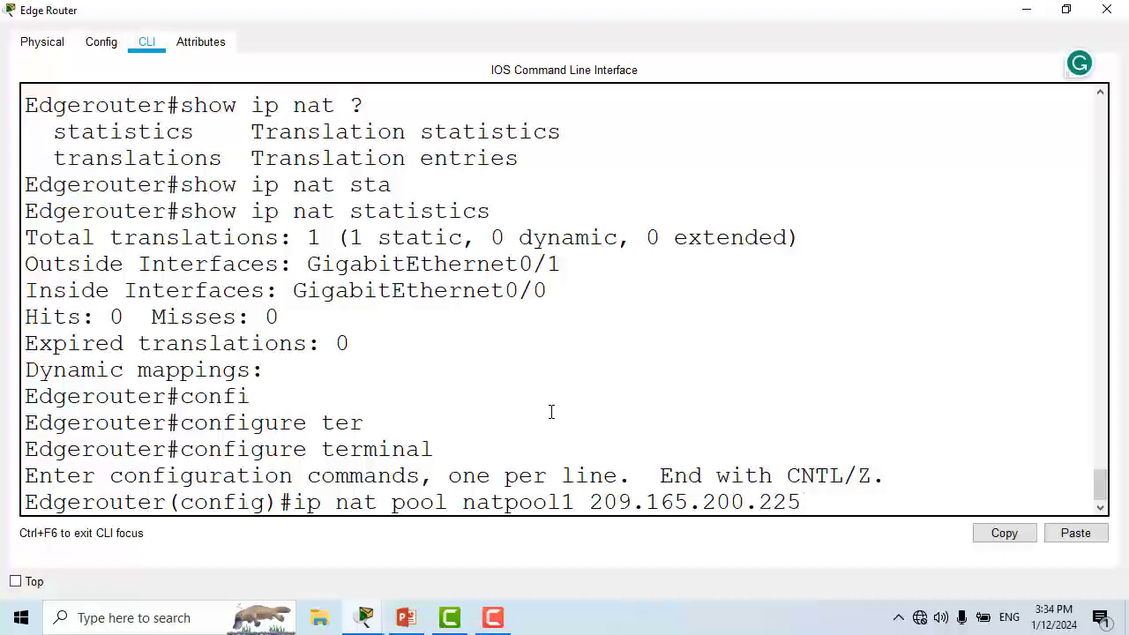
text( 209.1)
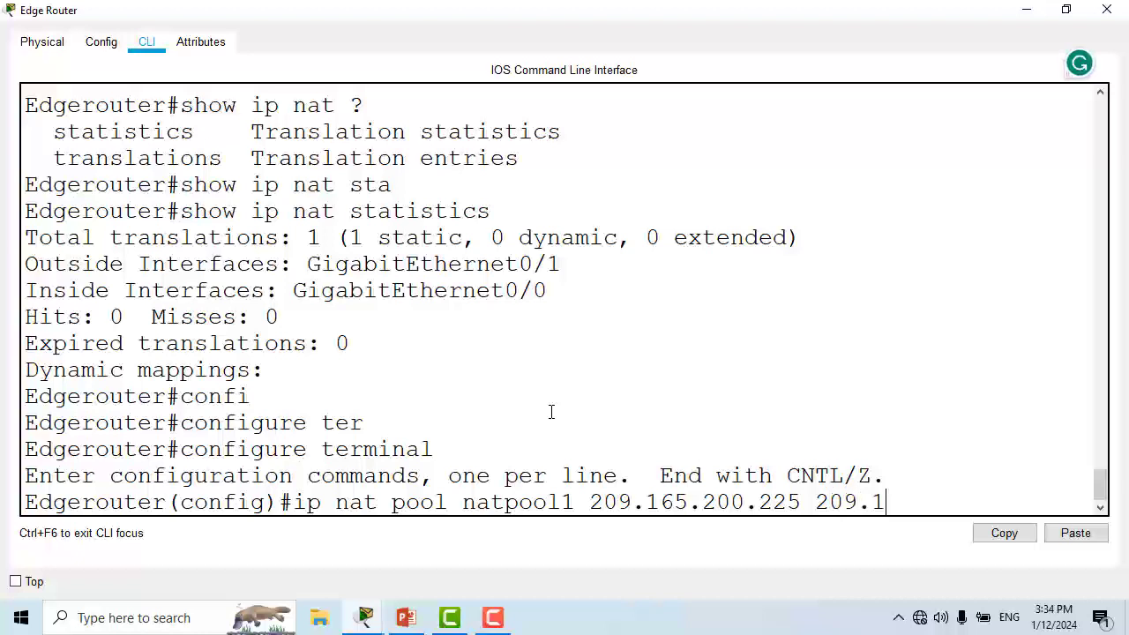
text(65.200.)
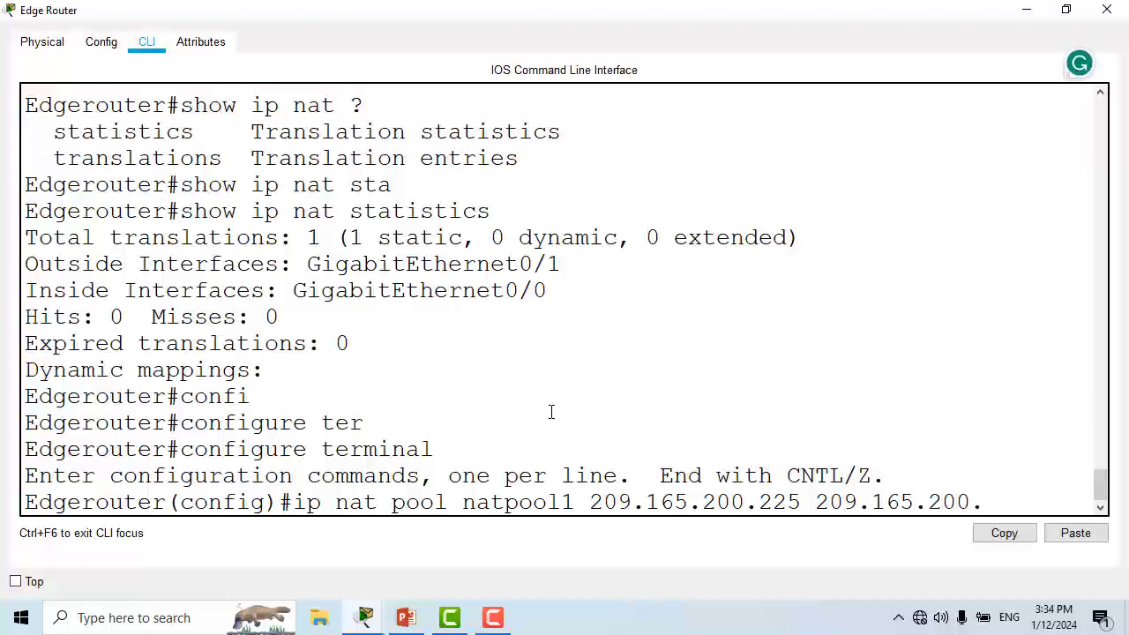
text(240 netmask)
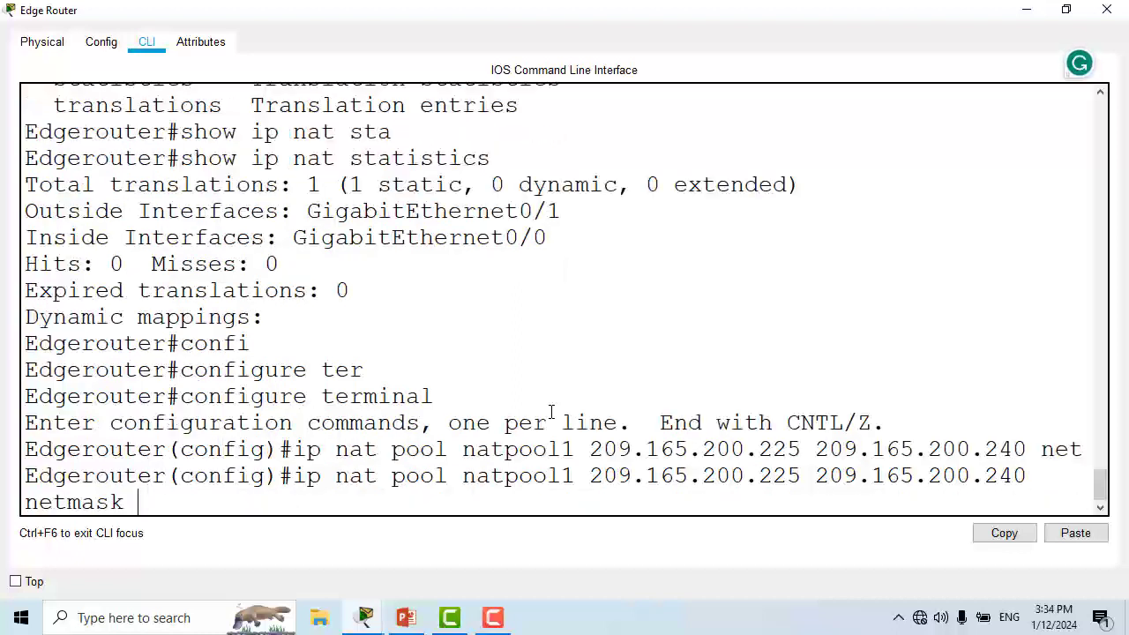
text( 255.2)
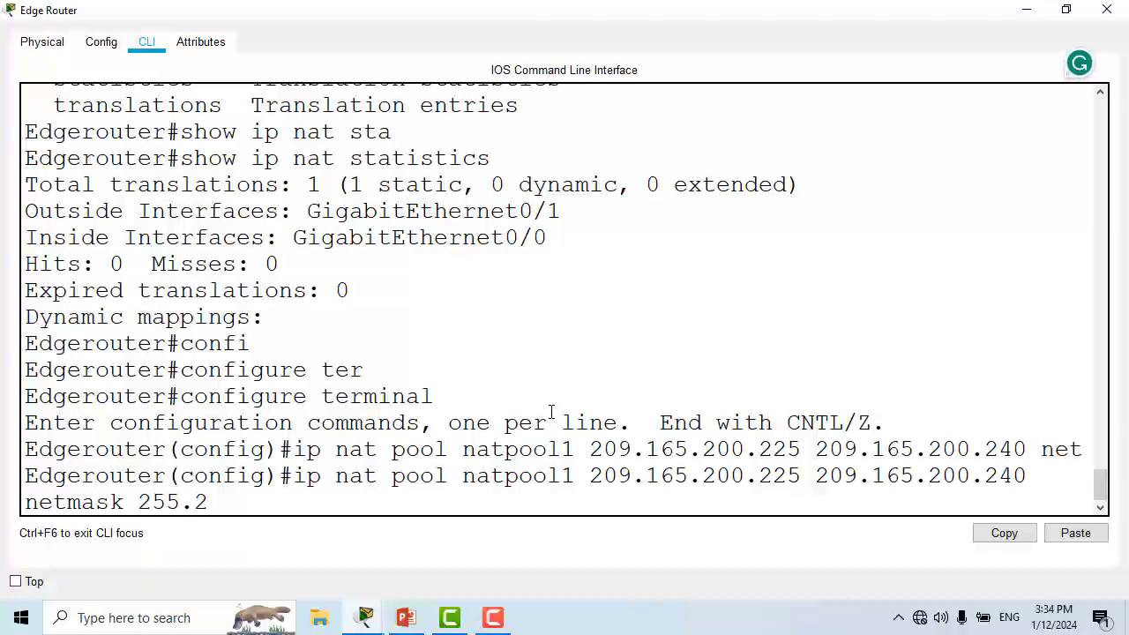
text(55.255.252)
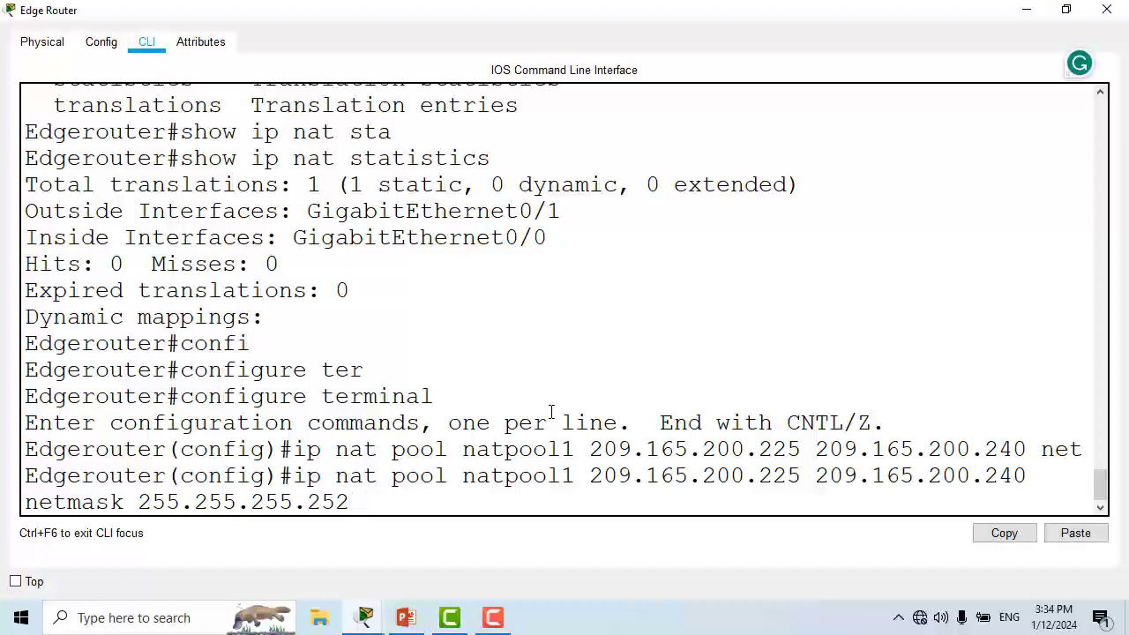
key(Return)
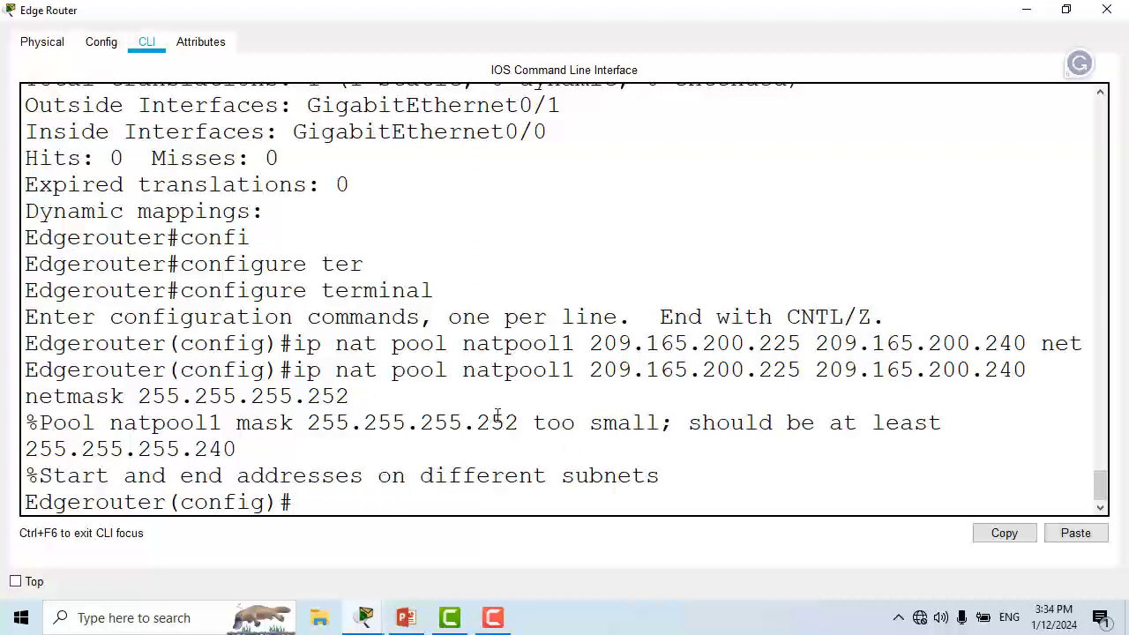
Try the same natpool1 pool command with netmask 255.255.255.240.
drag(518, 422, 306, 423)
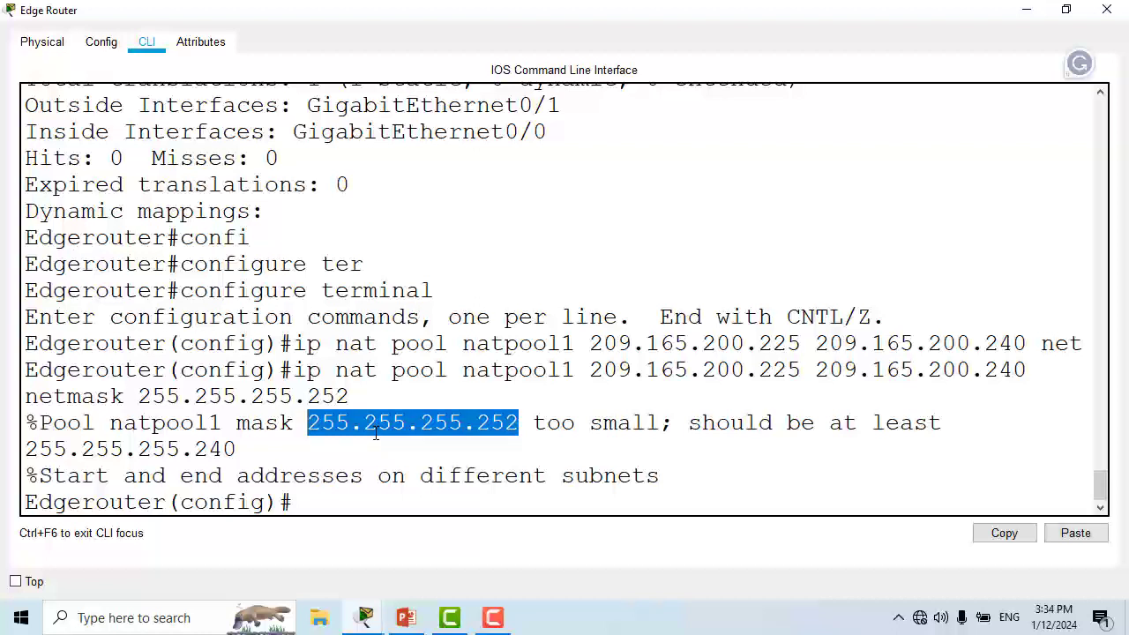
click(336, 494)
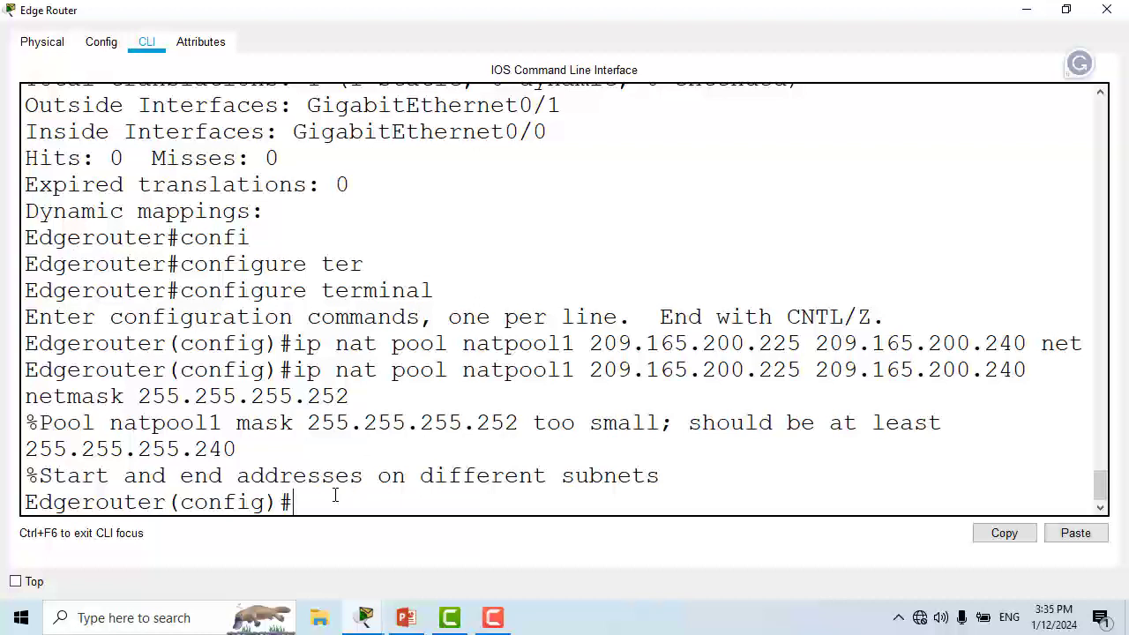
key(Up)
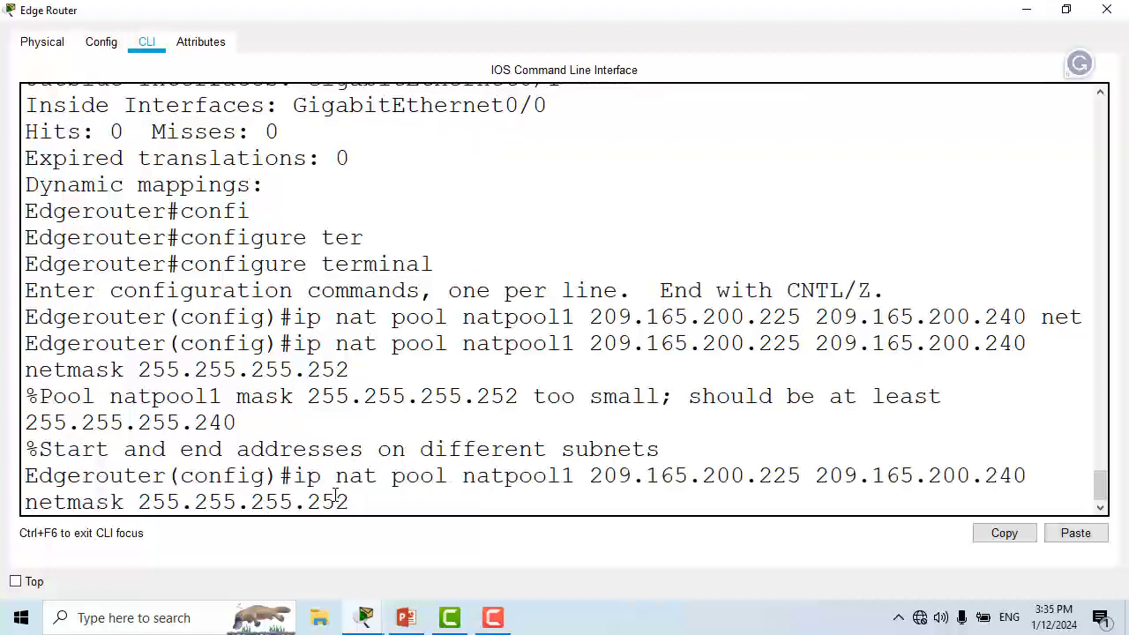
key(BackSpace)
key(BackSpace)
text(40)
key(Return)
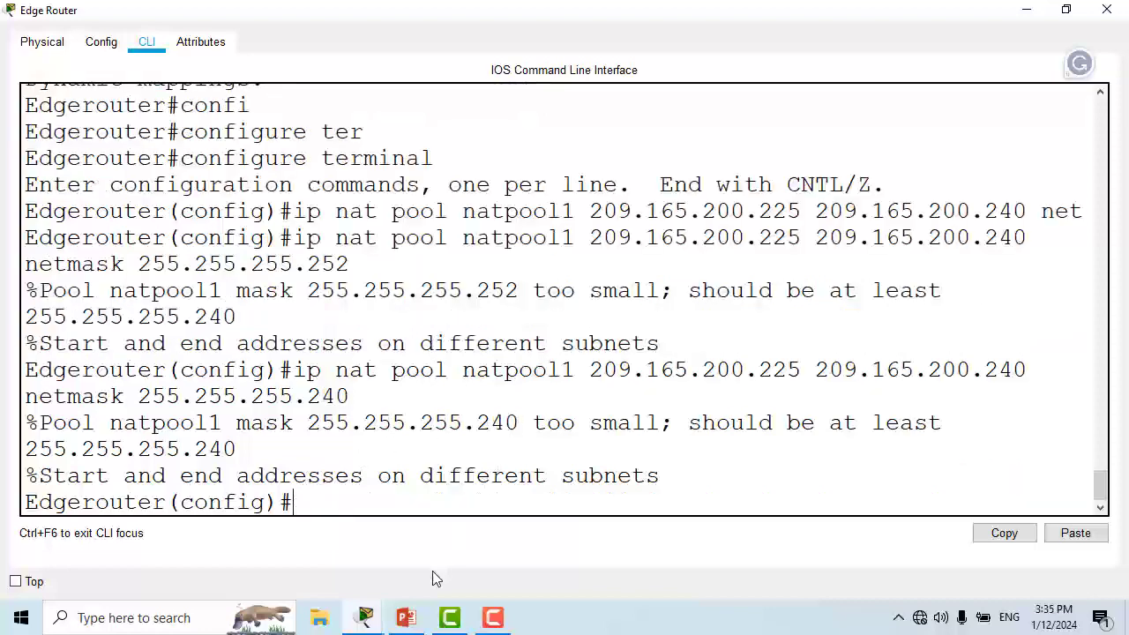
Check the example netmask on PowerPoint's Configure Dynamic NAT slide, and resubmit the Edge Router's natpool1 command with netmask 255.255.255.224.
click(401, 619)
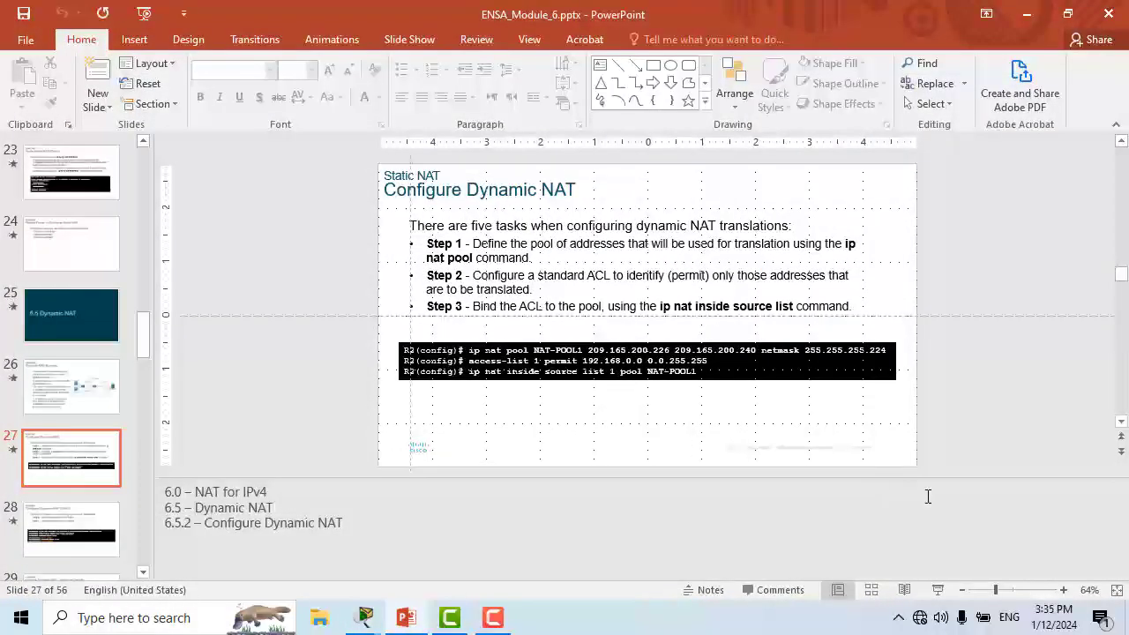
click(1025, 14)
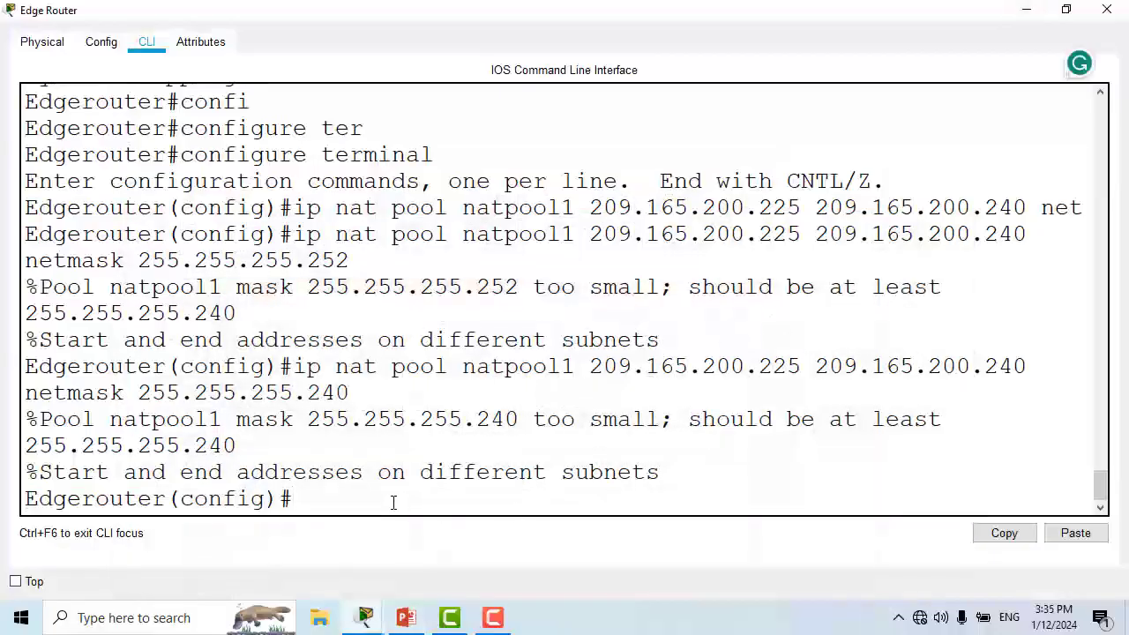
key(Up)
key(BackSpace)
key(BackSpace)
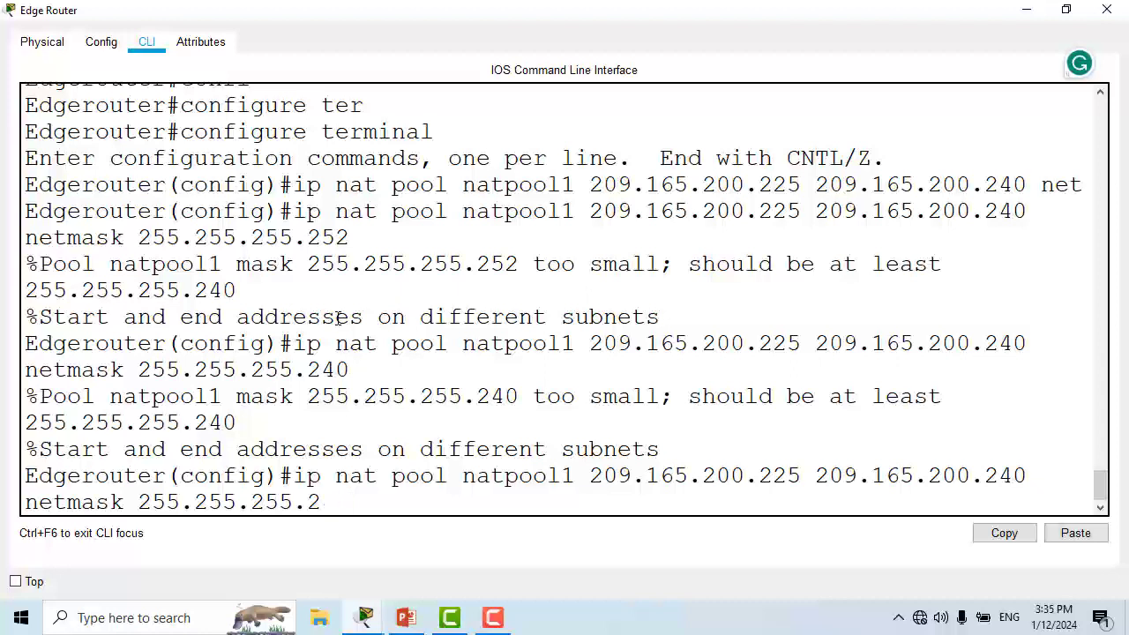
text(24)
key(Return)
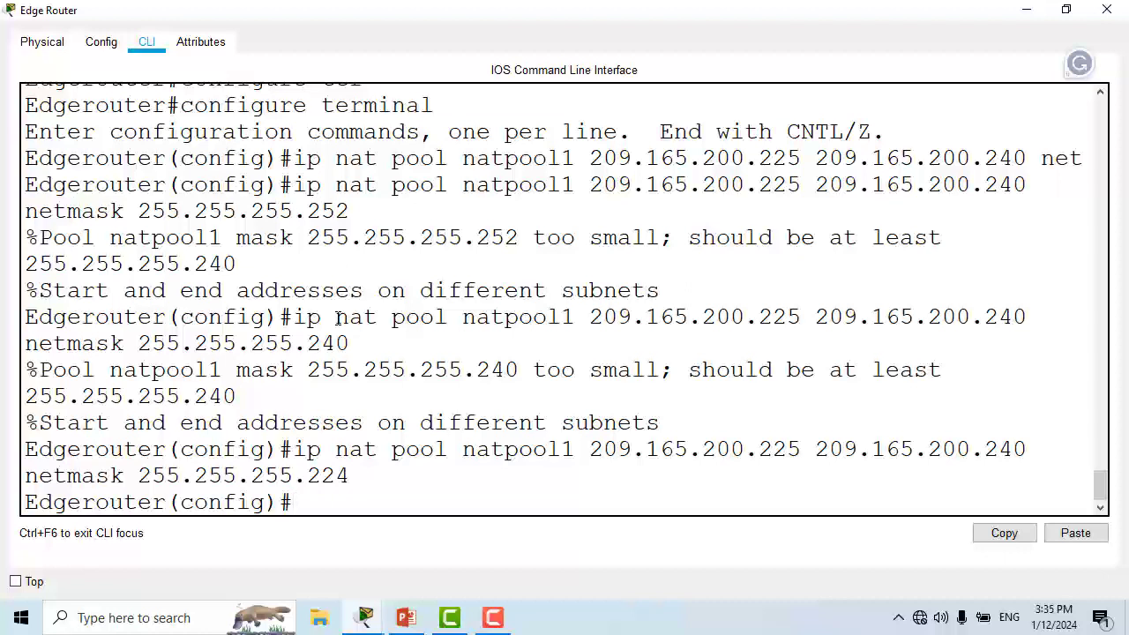
Create access list 1 permitting network 192.168.10.0 with wildcard mask 0.0.0.255.
text(acc)
key(Tab)
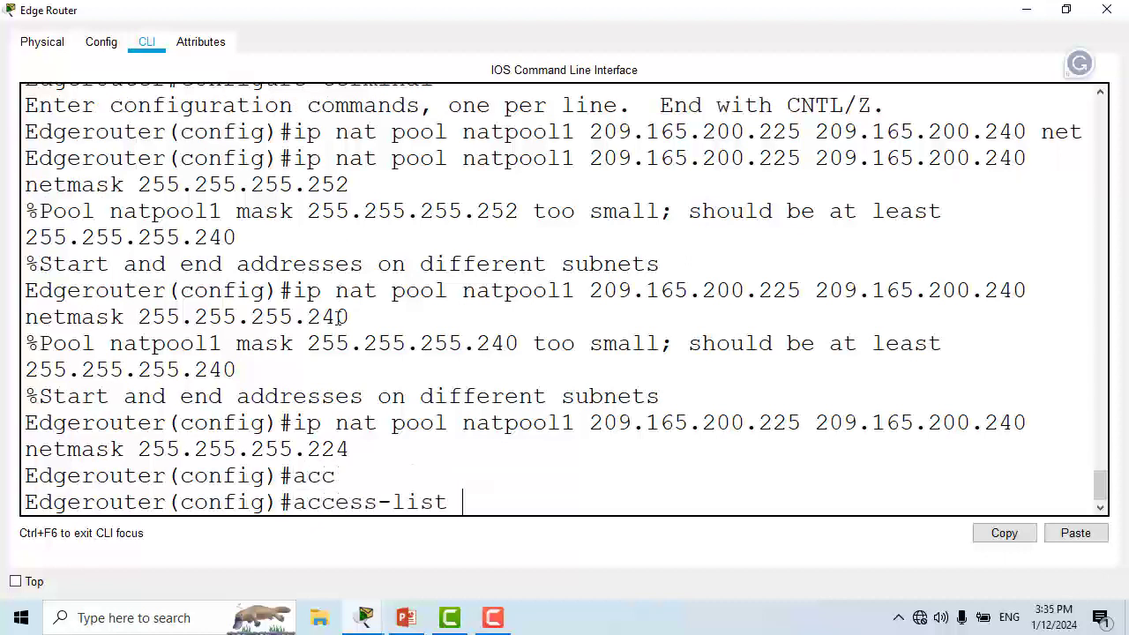
text(1 per)
key(Tab)
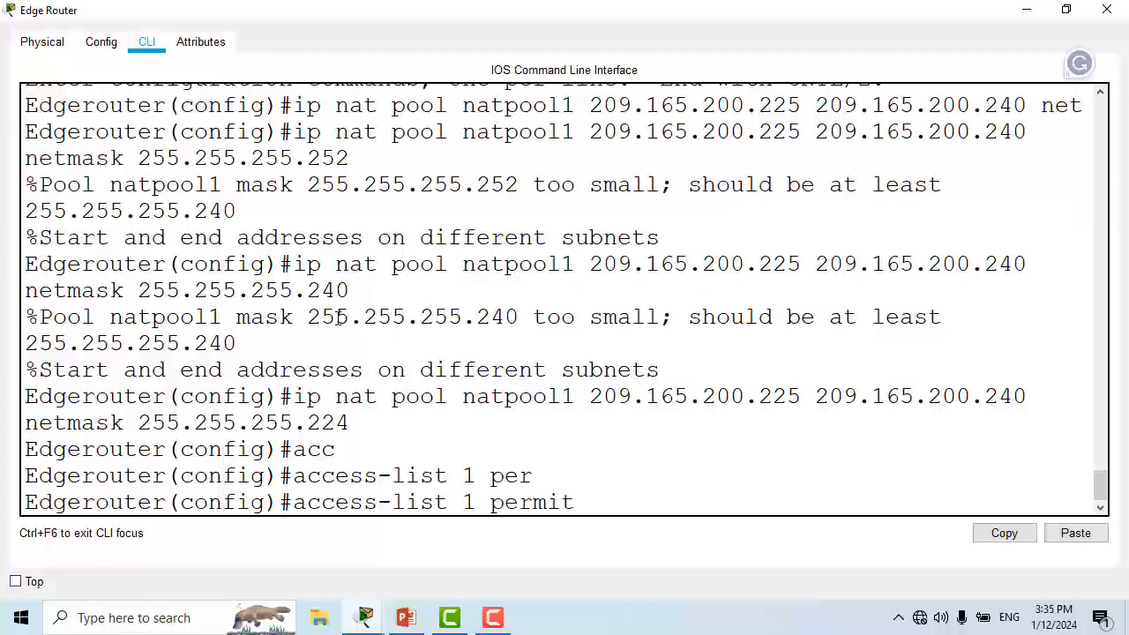
text(192.168)
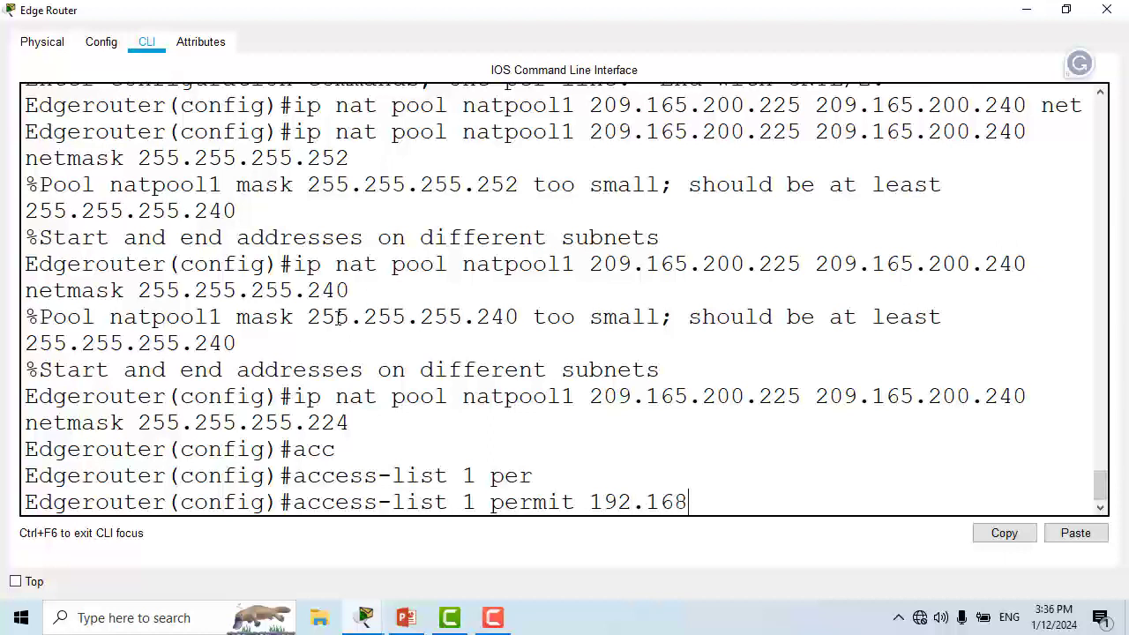
text(.10.0 0.0-)
key(BackSpace)
text(.0)
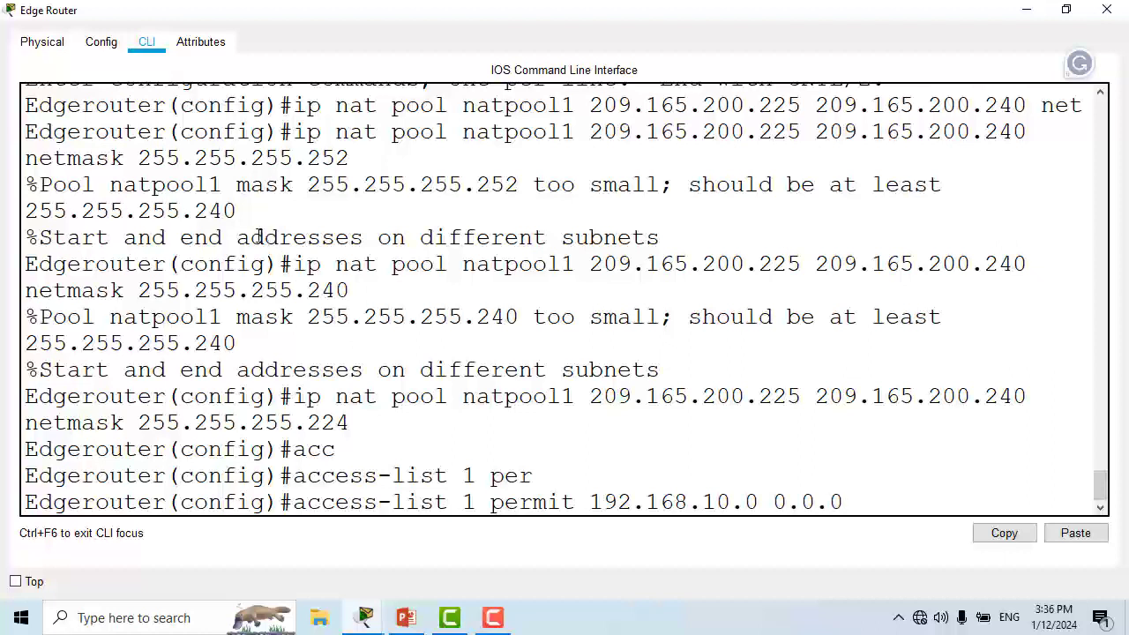
text(.255)
key(Return)
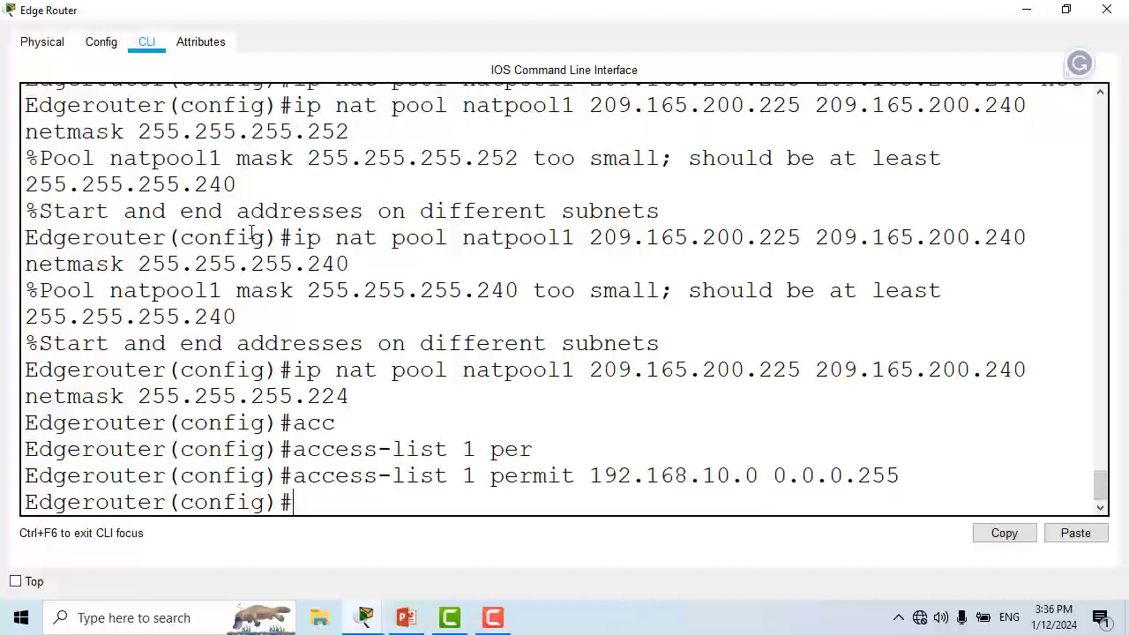
Try to start the binding command as ip nat inside pool natpool1 and request its available options.
text(ip nat ins)
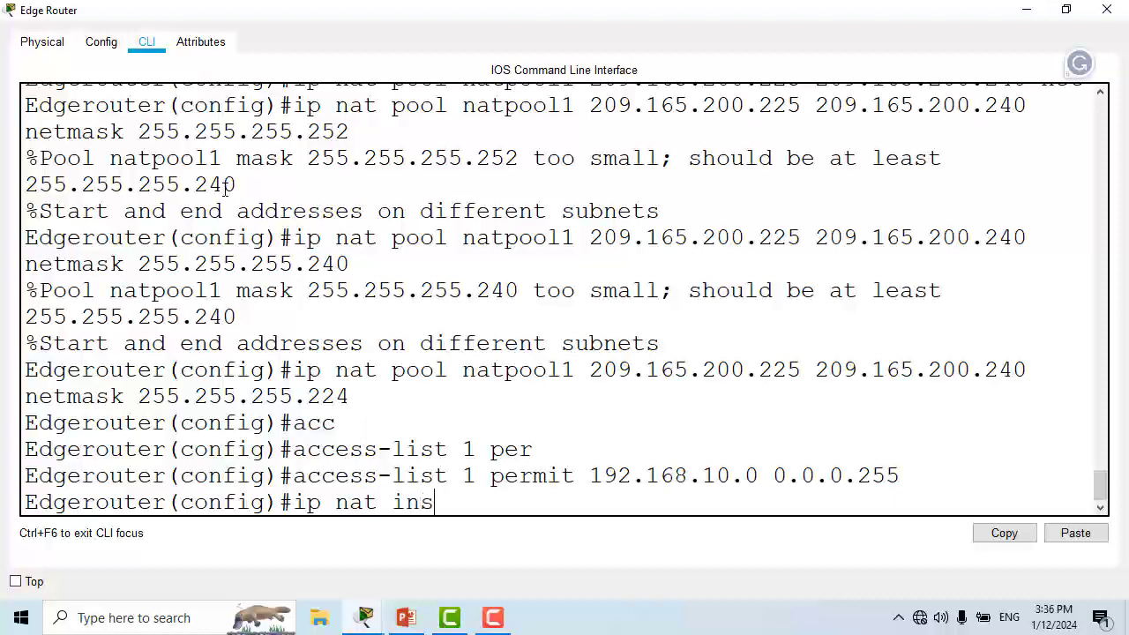
key(Tab)
text(pool)
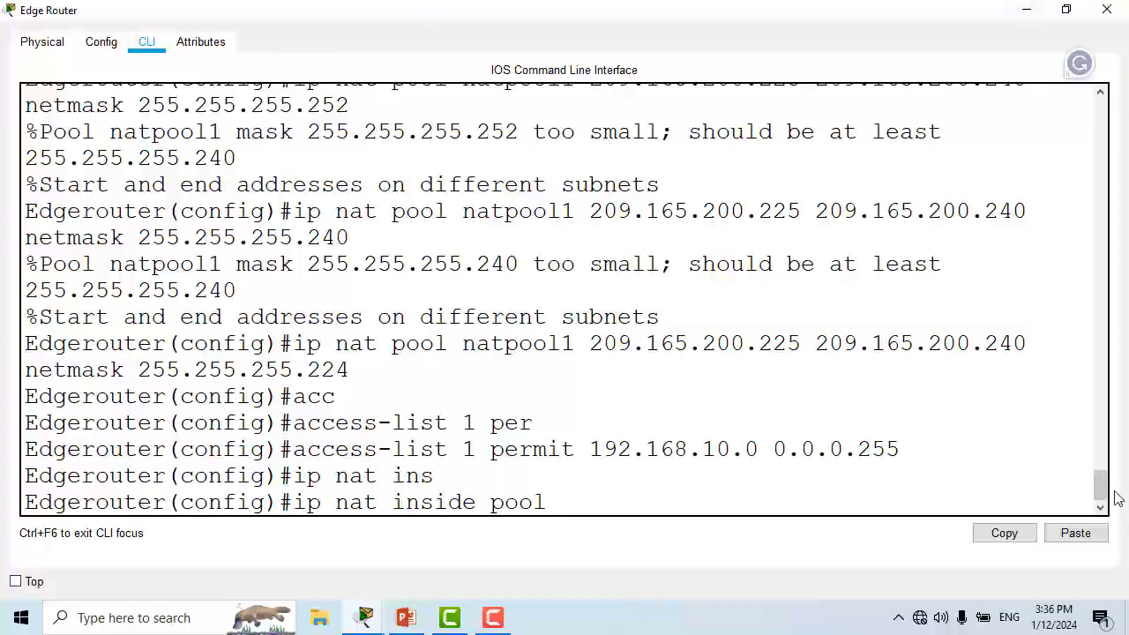
mouse_move(1100, 486)
mouse_down()
mouse_move(1100, 470)
mouse_move(1100, 490)
mouse_up()
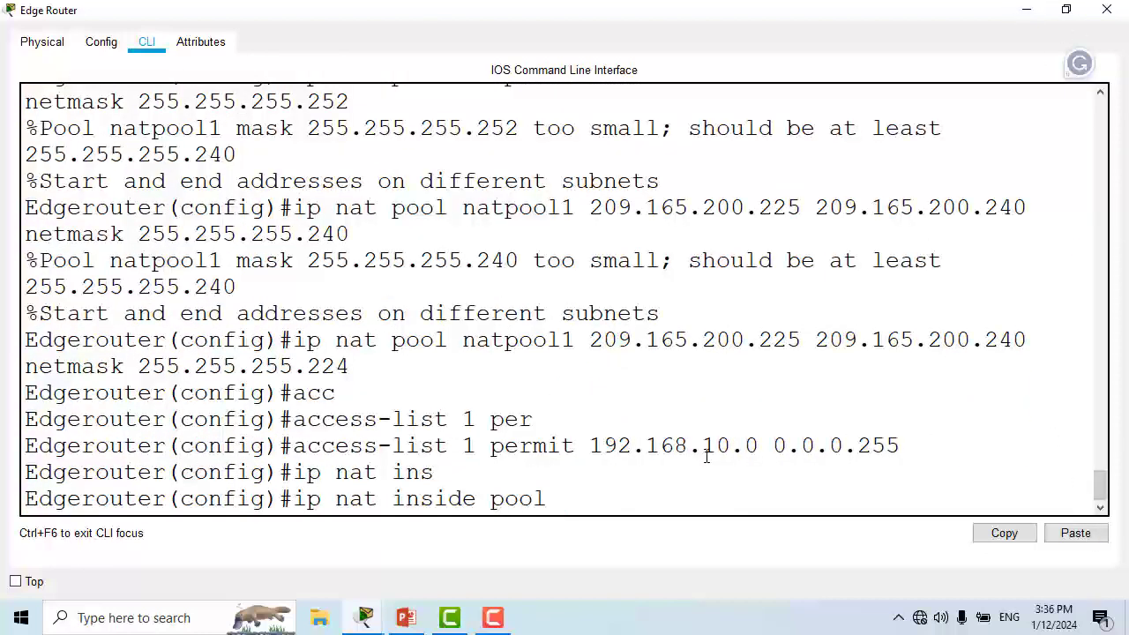
text(natpool1 )
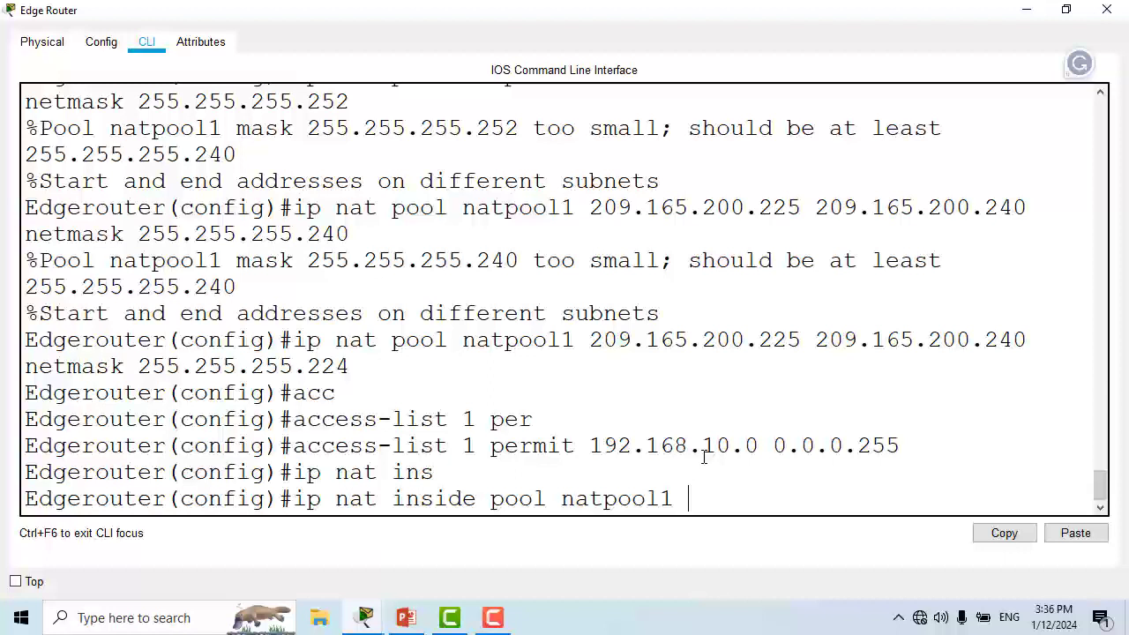
text(s)
key(Tab)
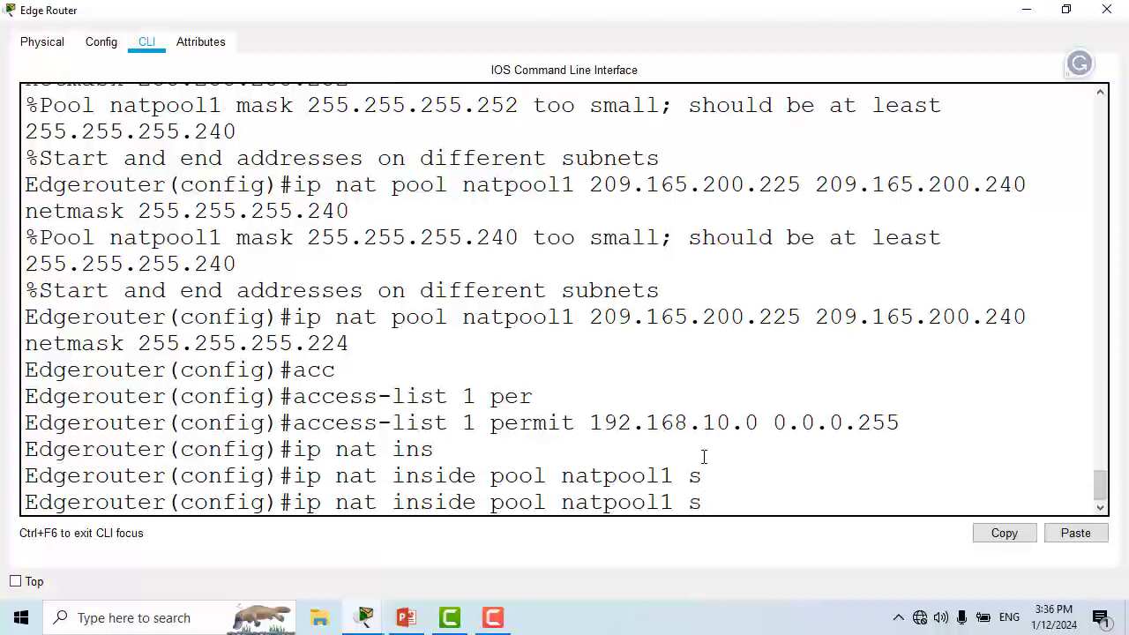
key(BackSpace)
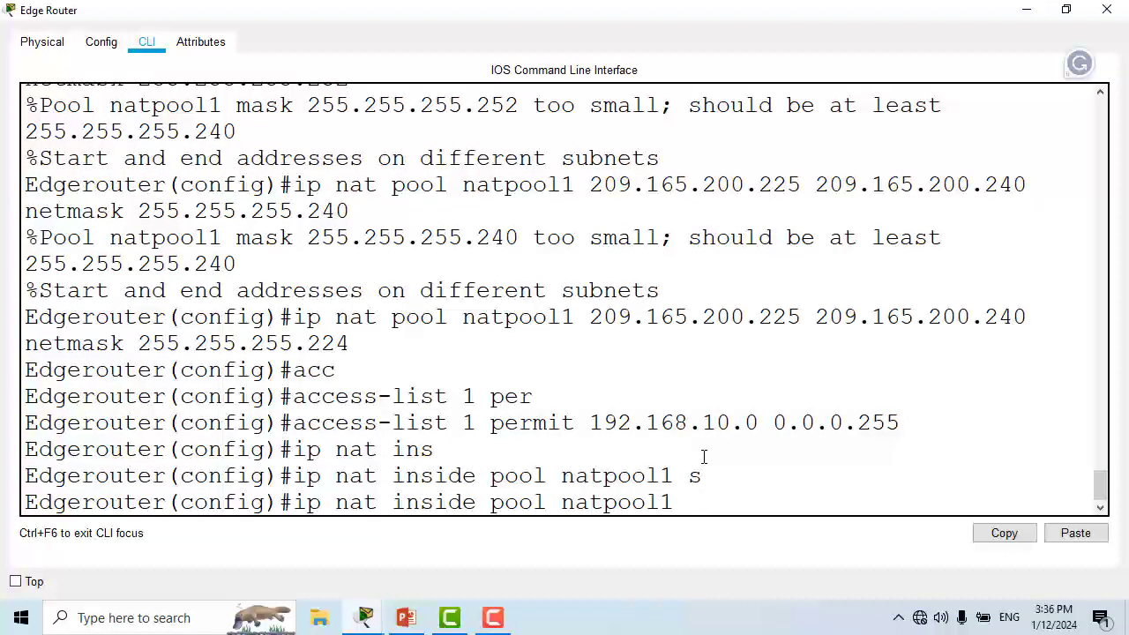
text(?)
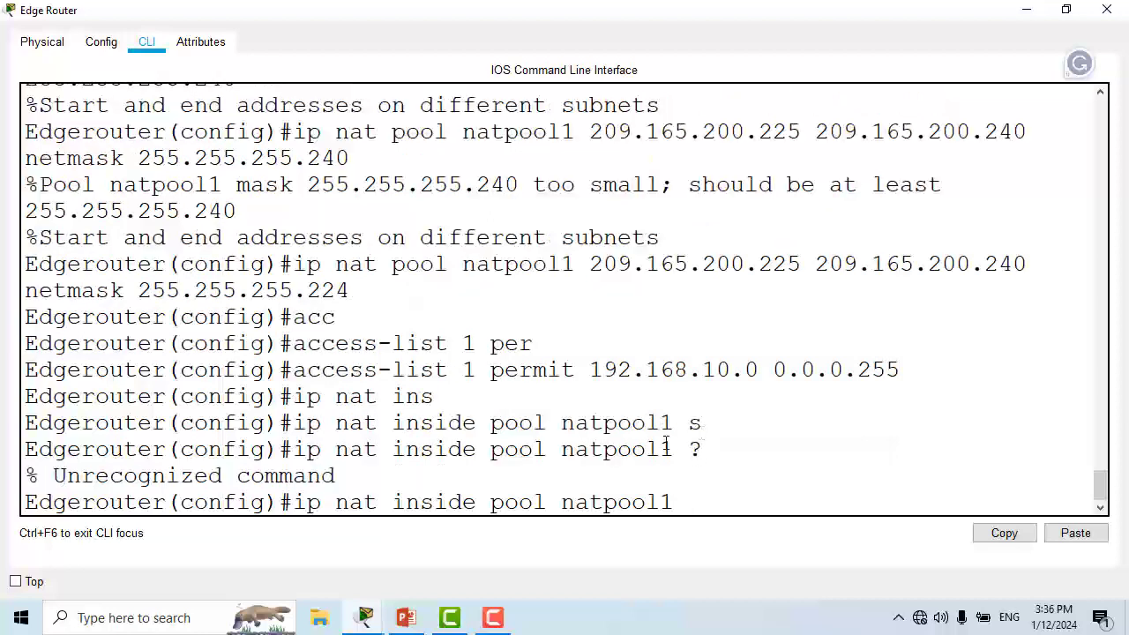
Check the binding syntax on PowerPoint's Configure Dynamic NAT slide, and trim the Edge Router's pending command back to ip nat inside.
click(405, 617)
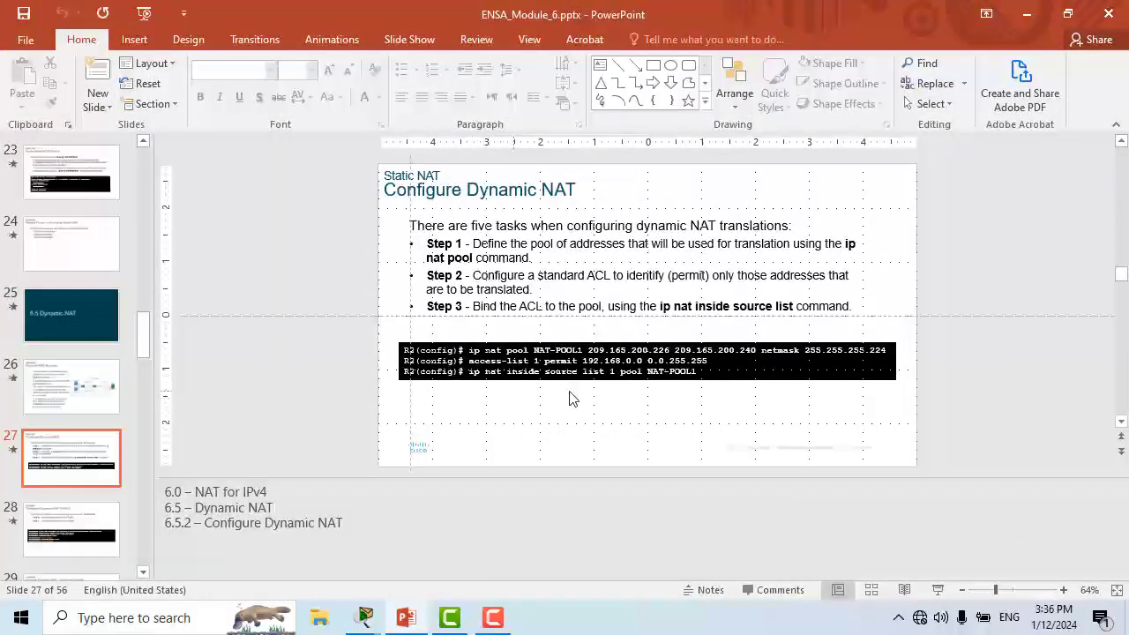
click(1026, 14)
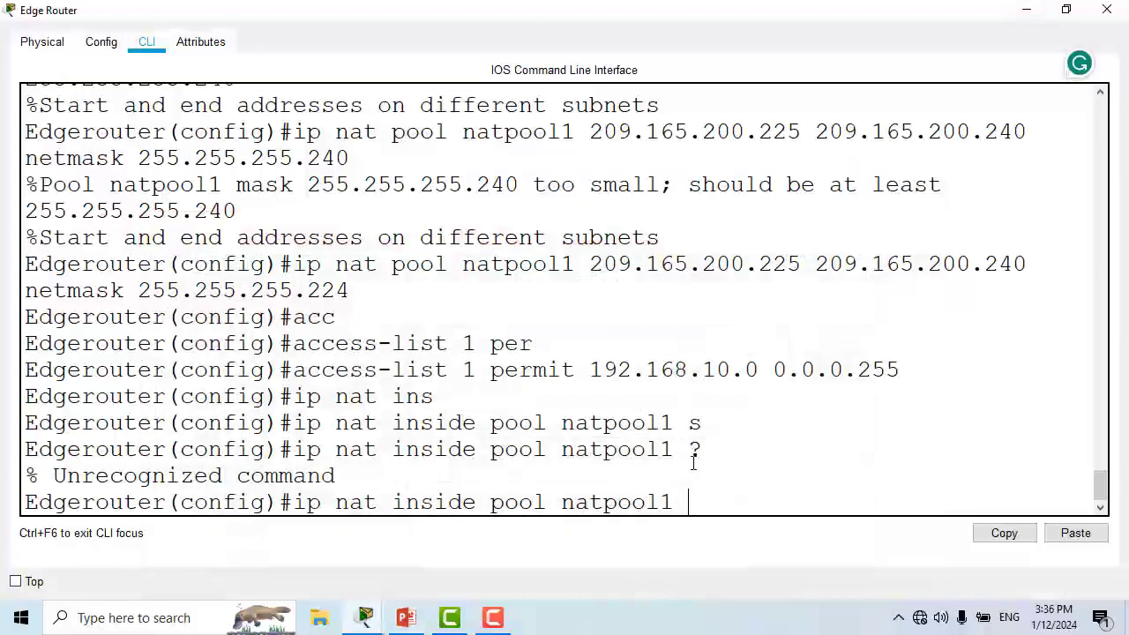
key(BackSpace)
key(BackSpace)
key(BackSpace)
key(BackSpace)
key(BackSpace)
key(BackSpace)
key(BackSpace)
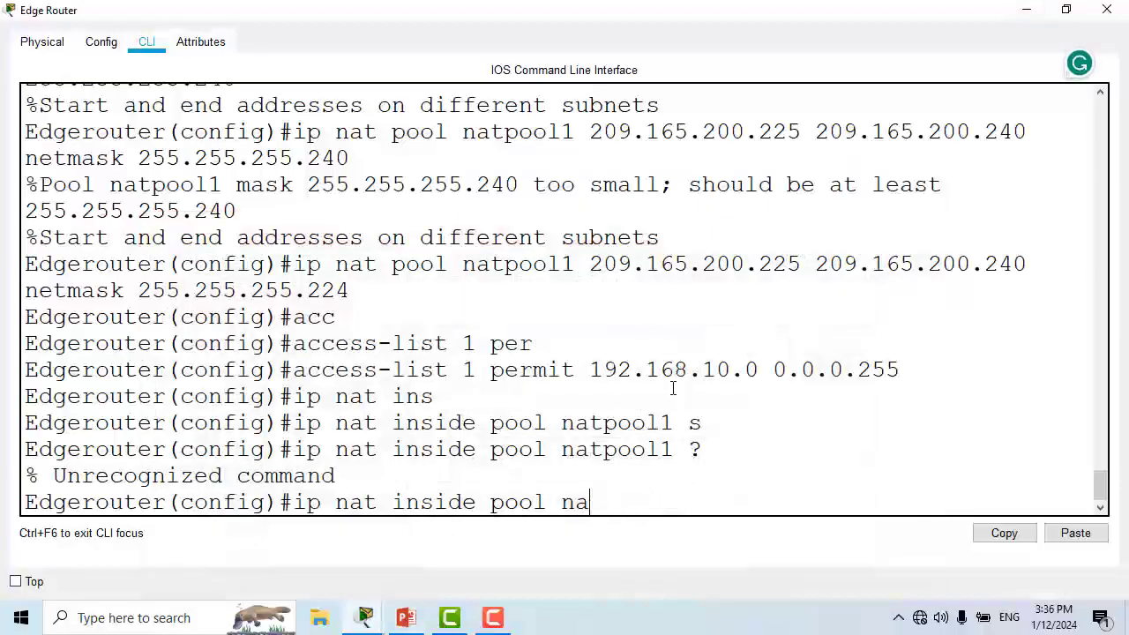
key(BackSpace)
key(BackSpace)
key(BackSpace)
key(BackSpace)
key(BackSpace)
key(BackSpace)
key(BackSpace)
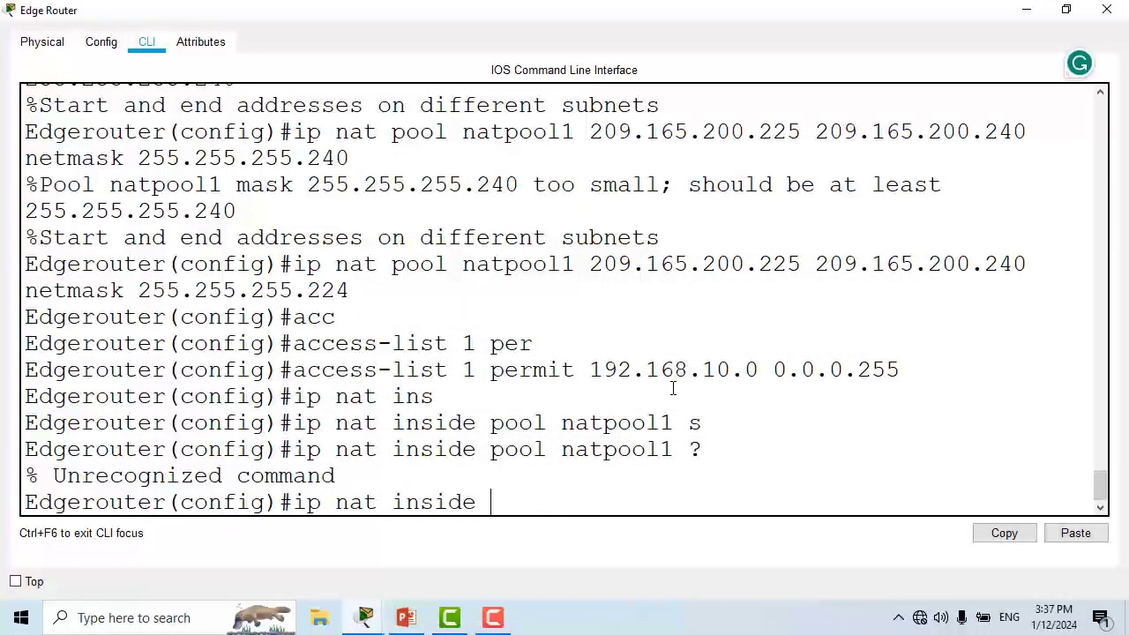
Bind access list 1 to the address pool by submitting ip nat inside source list 1 pool natpool1.
text(sour)
key(Tab)
text(l)
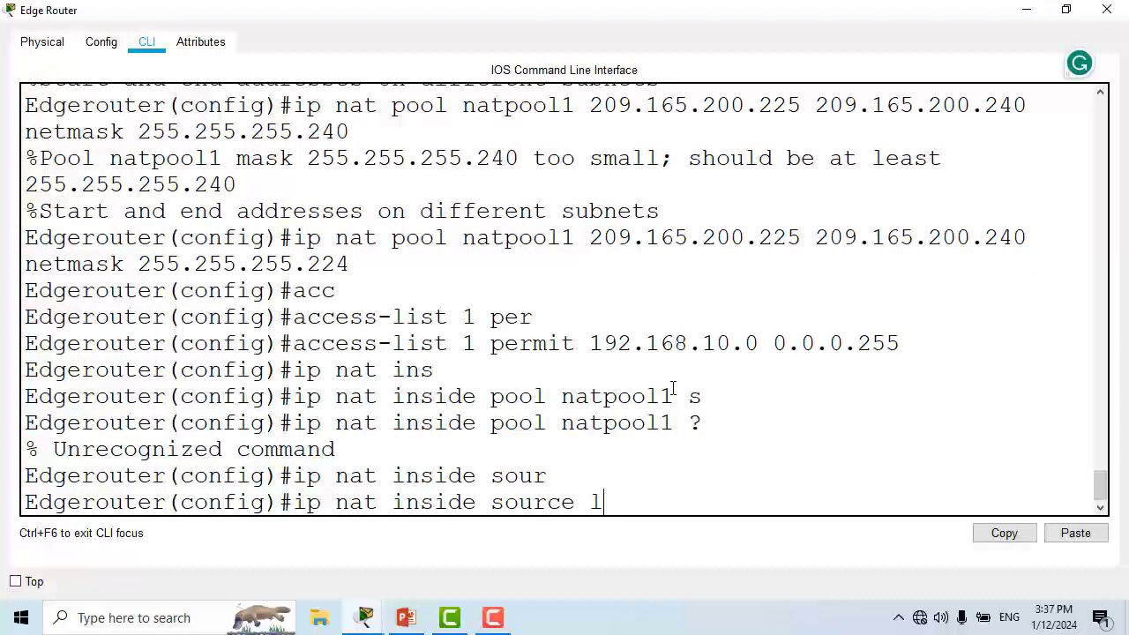
text(ist 1)
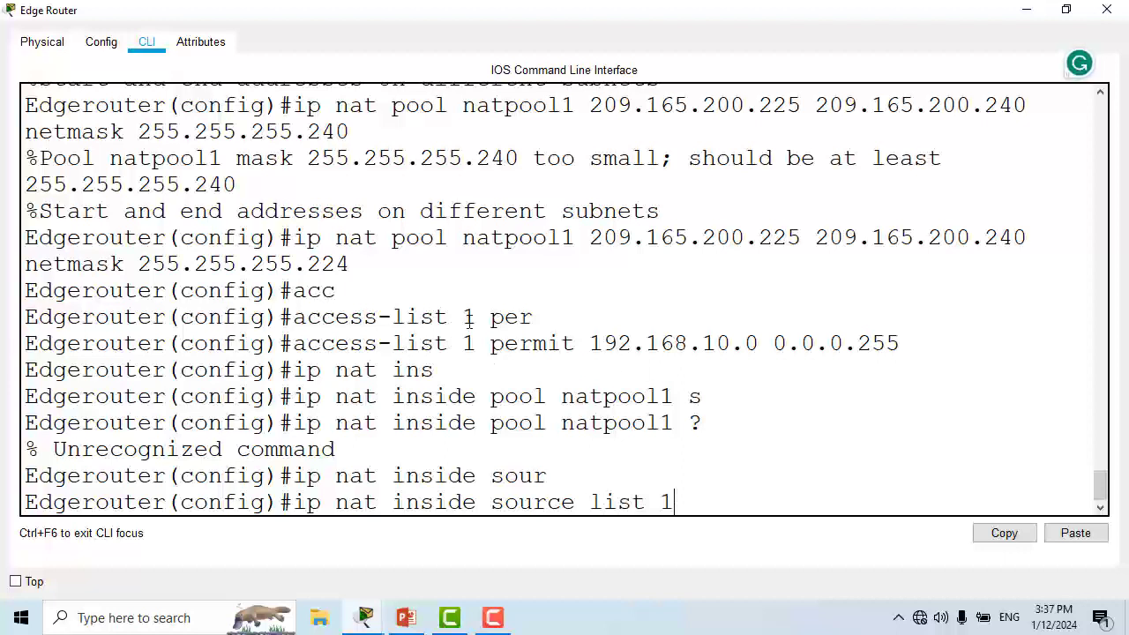
drag(462, 343, 511, 304)
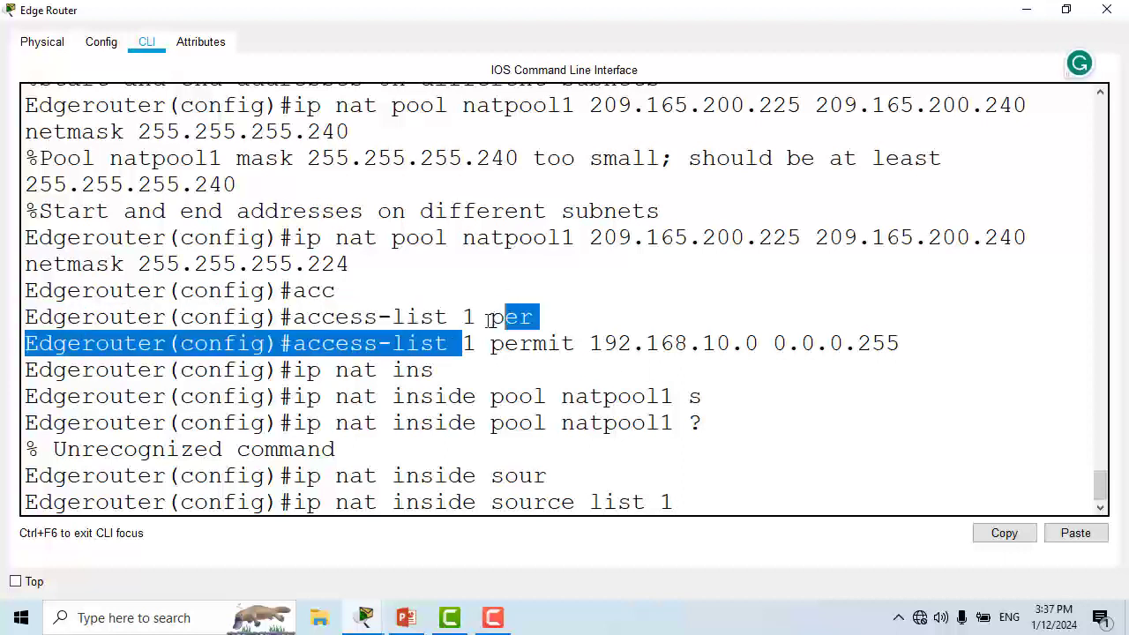
double_click(469, 343)
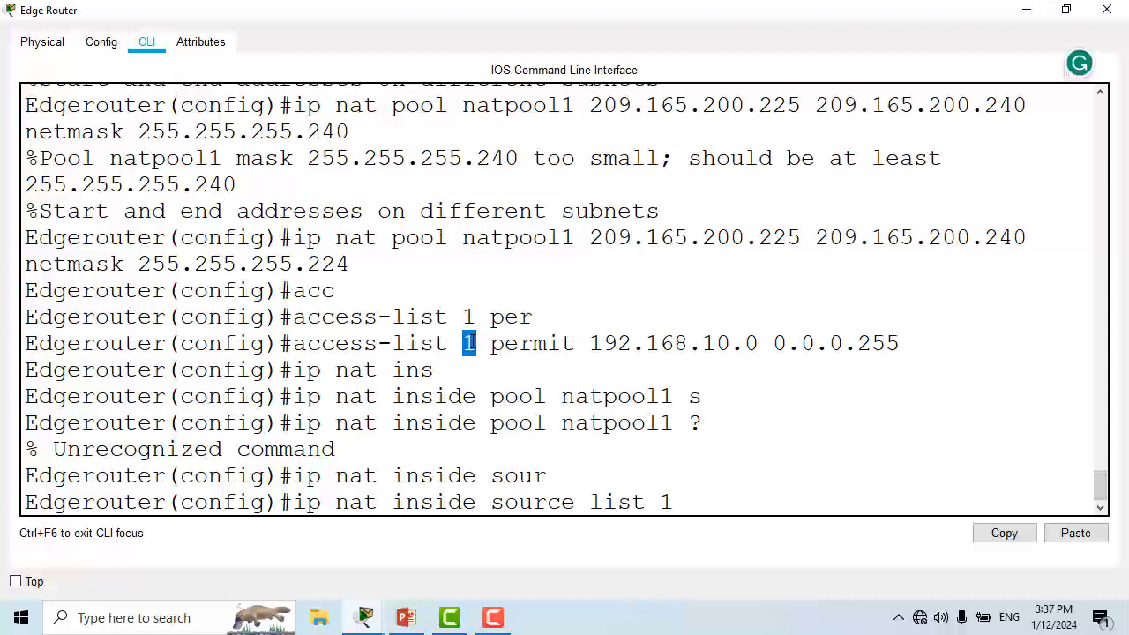
click(698, 500)
text(pool)
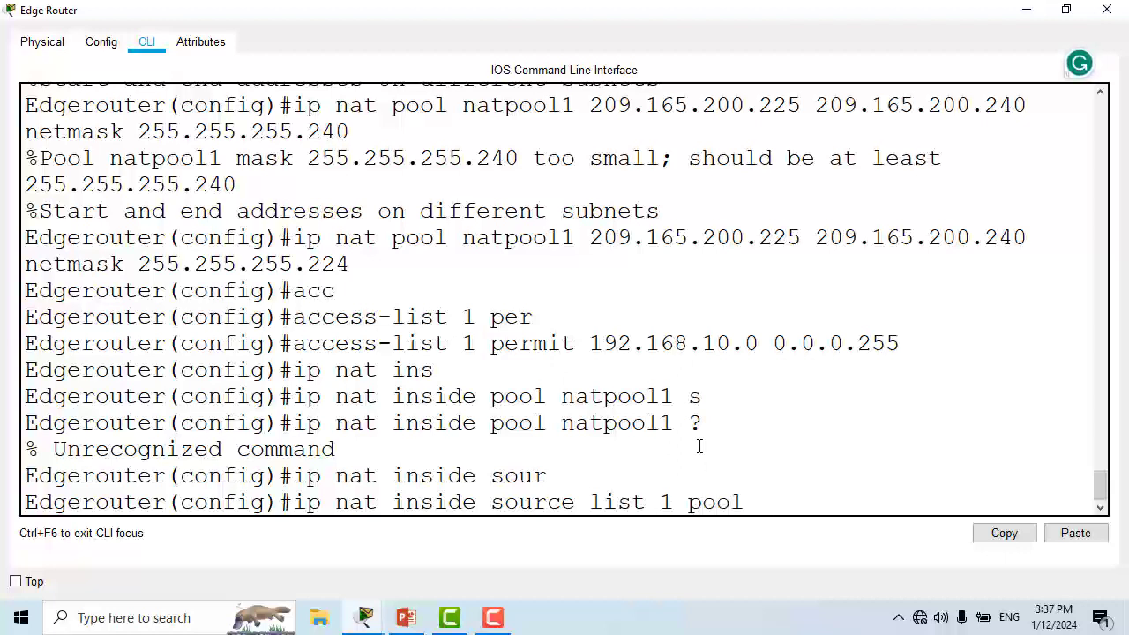
text( natpool)
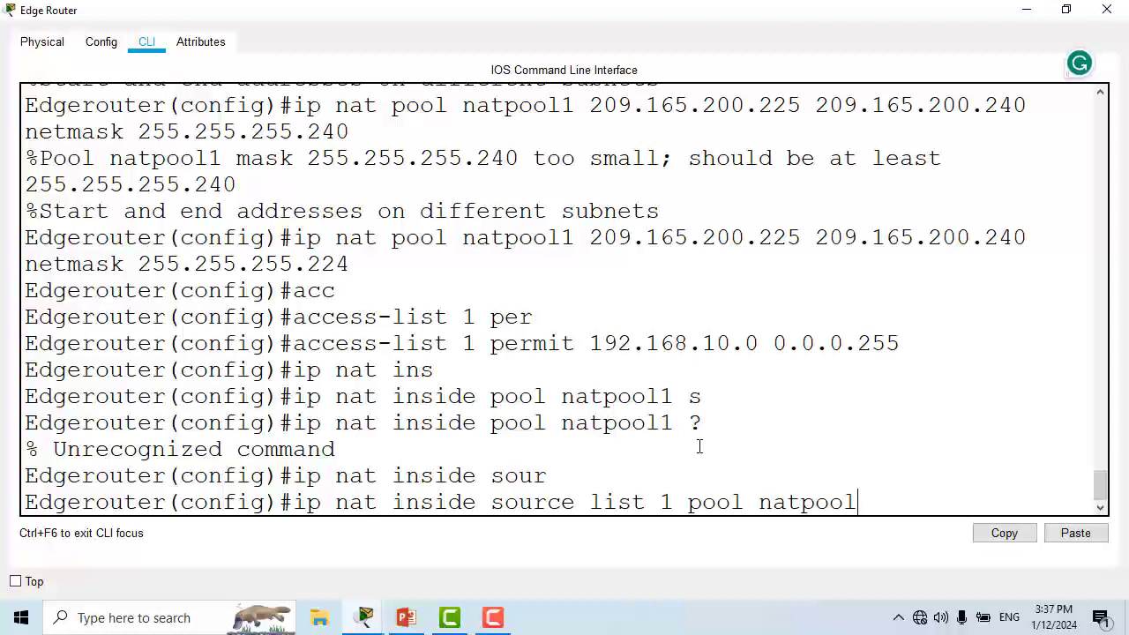
text(1)
key(Return)
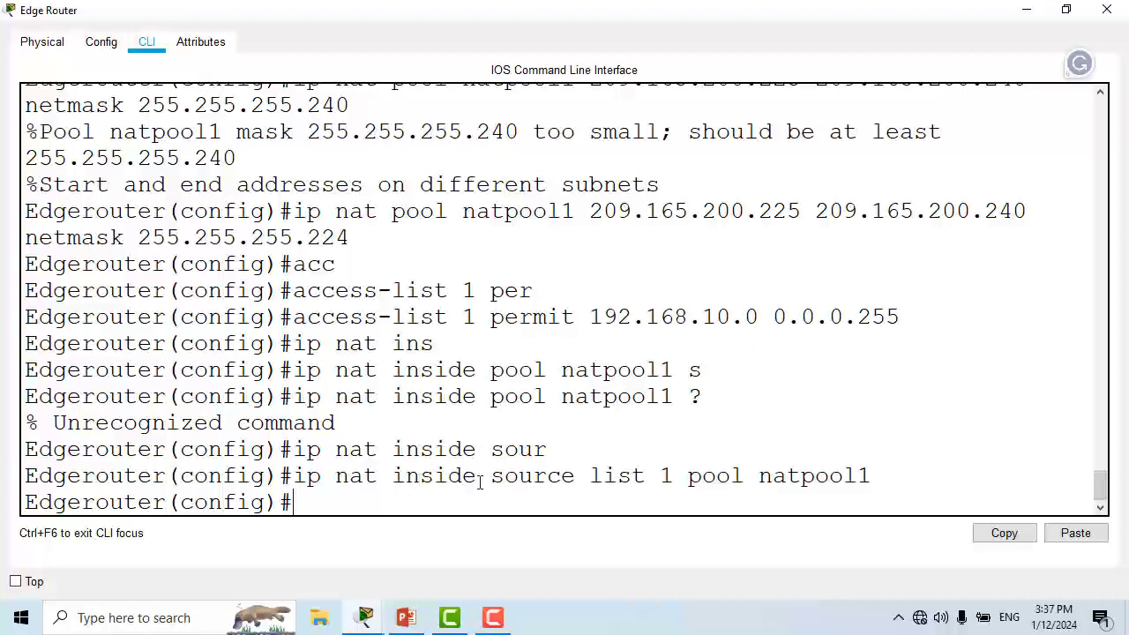
Review the access list number, its permitted network, and the natpool1 name in the binding and pool commands.
double_click(467, 311)
drag(590, 316, 758, 317)
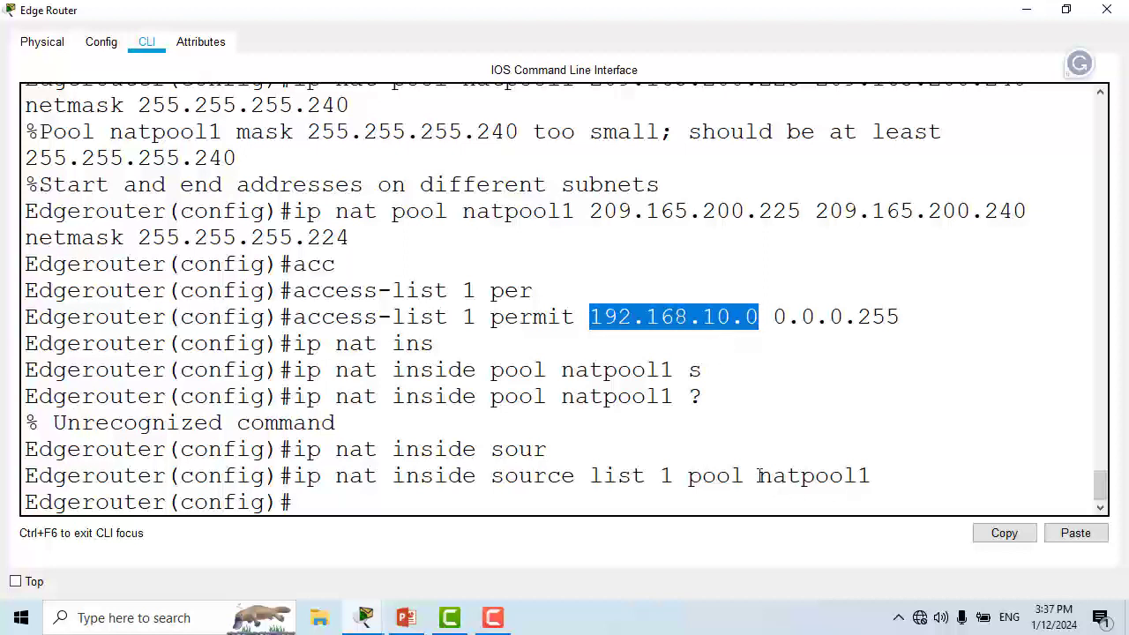
drag(759, 475, 871, 476)
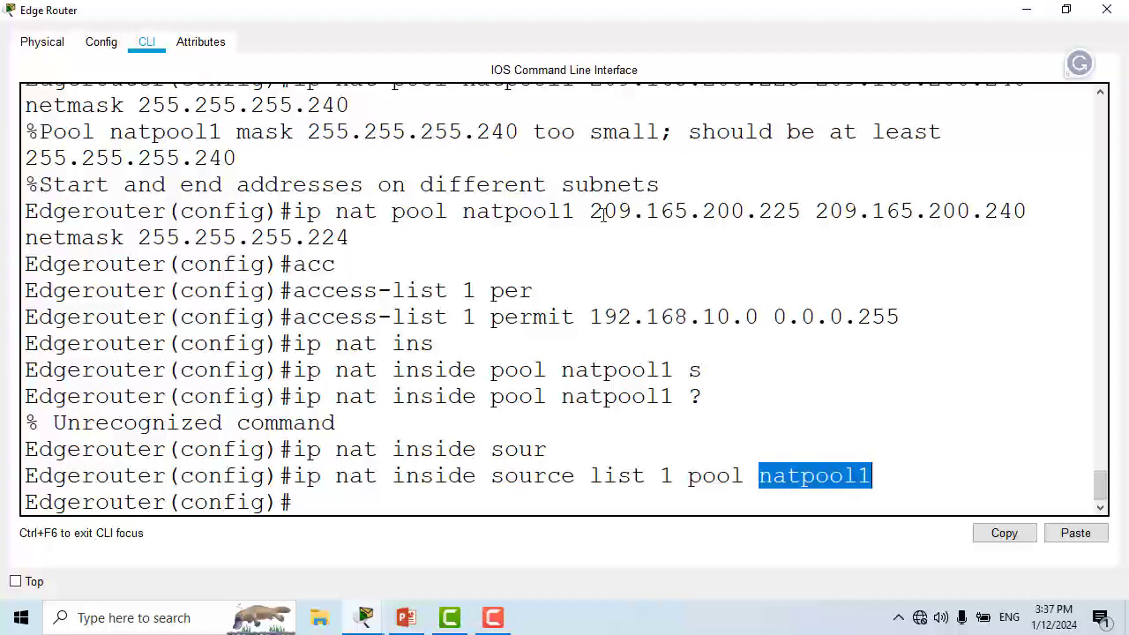
drag(463, 212, 580, 216)
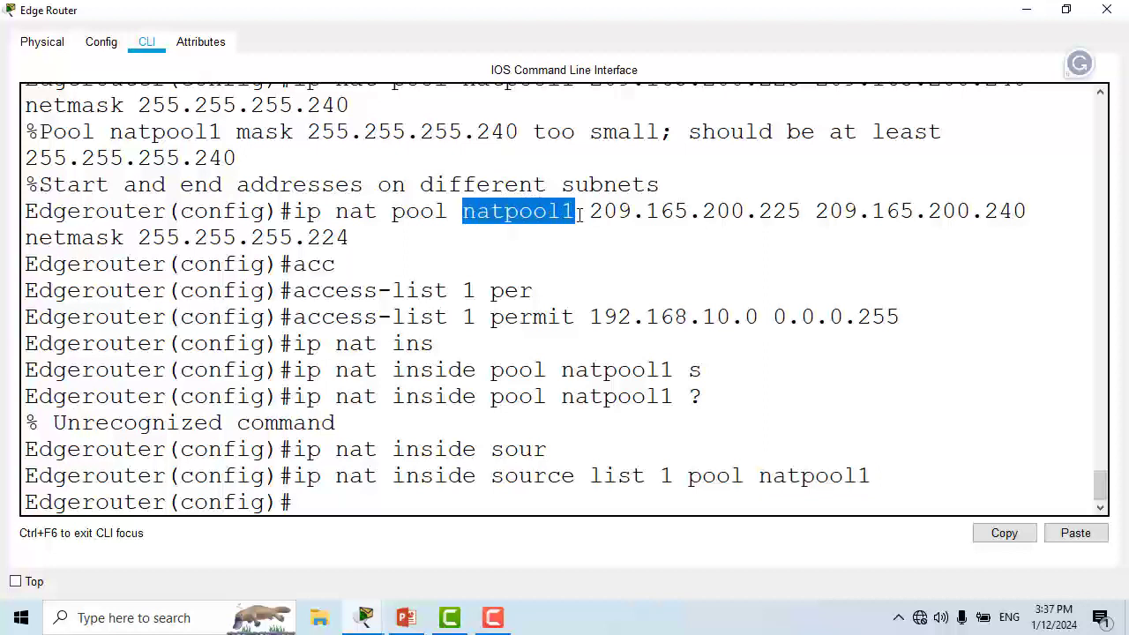
click(355, 490)
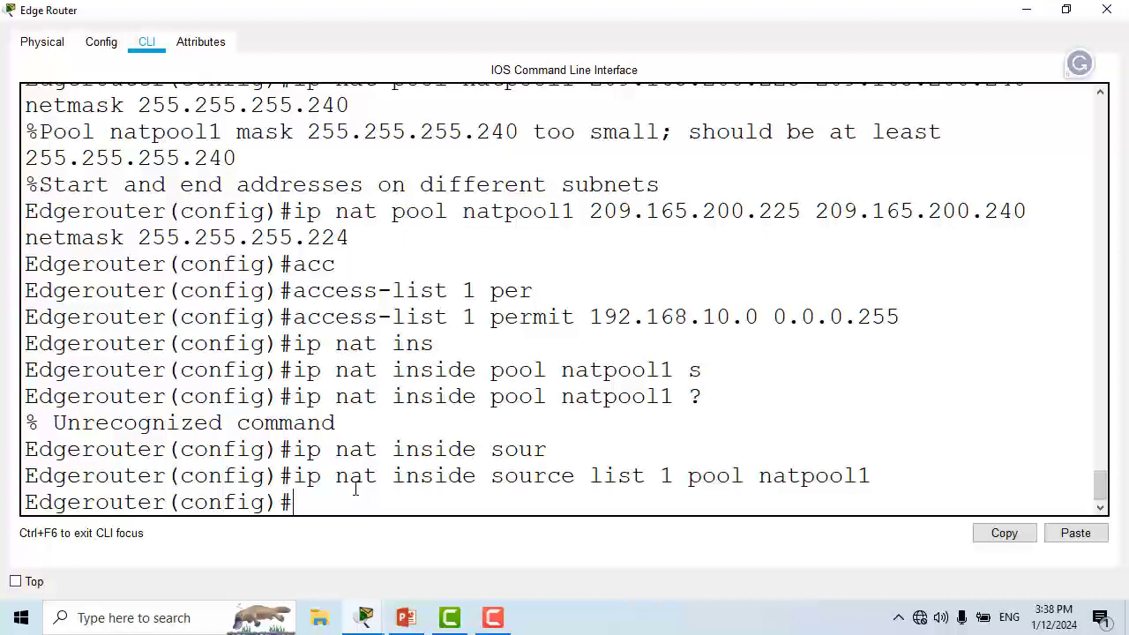
Check the Edge Router's interfaces in the topology, set gigabitEthernet 0/1 as ip nat outside, and exit interface configuration.
mouse_move(363, 615)
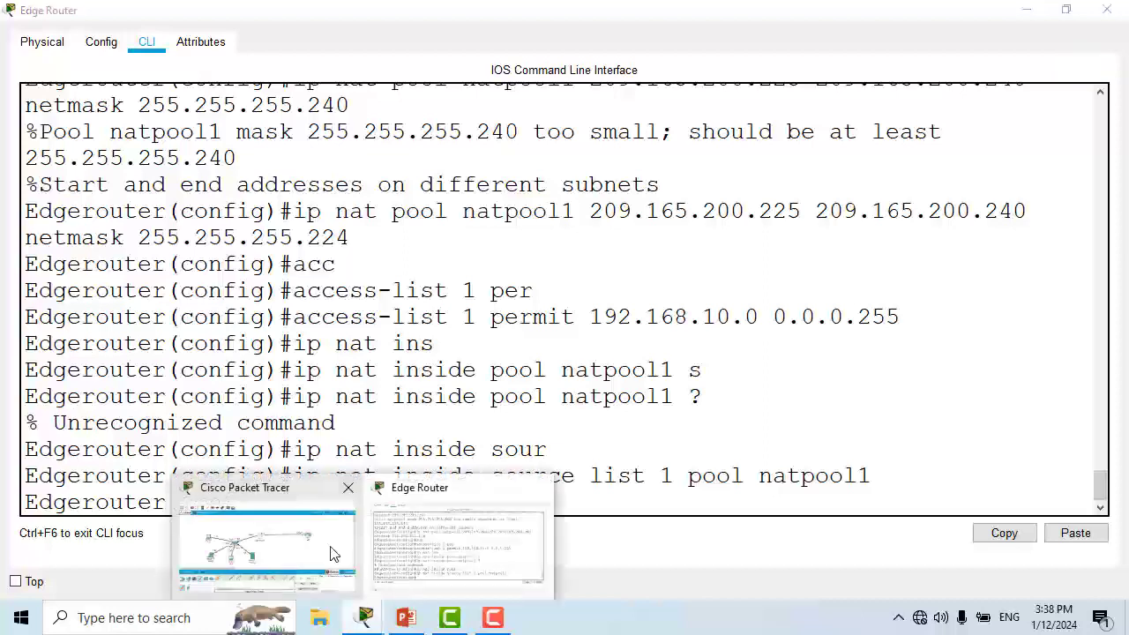
click(333, 554)
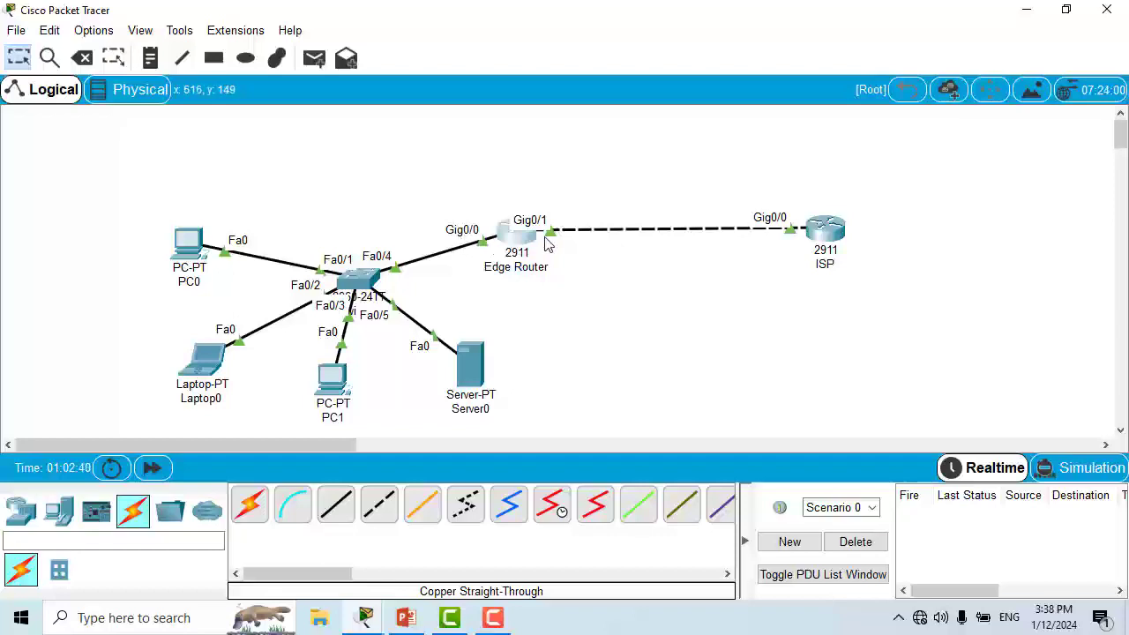
click(1027, 10)
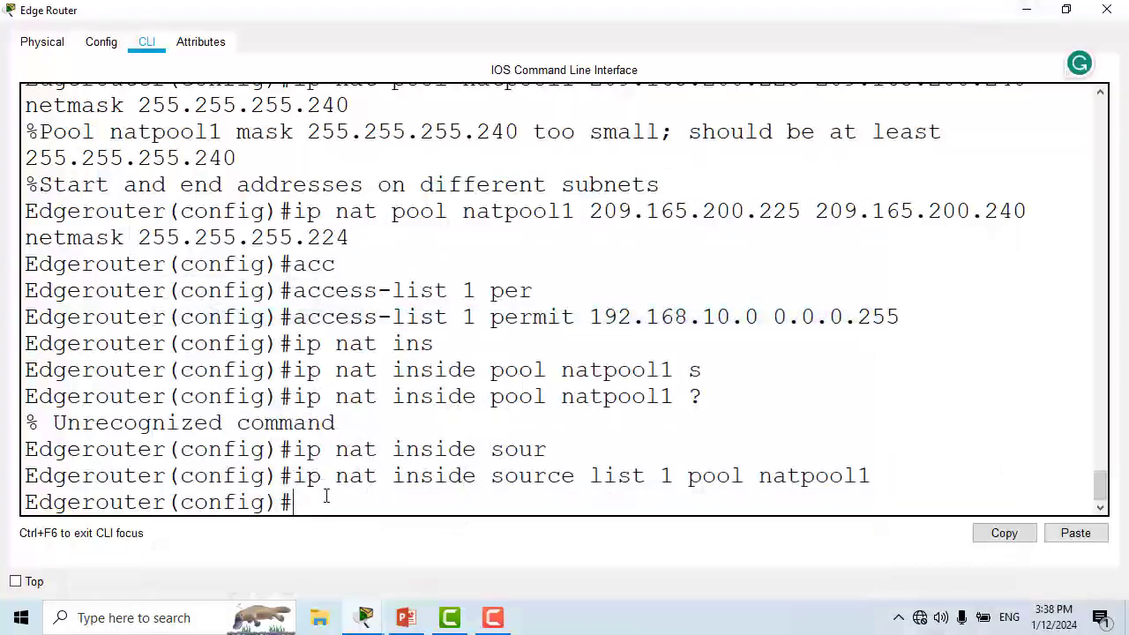
text(inter)
key(Tab)
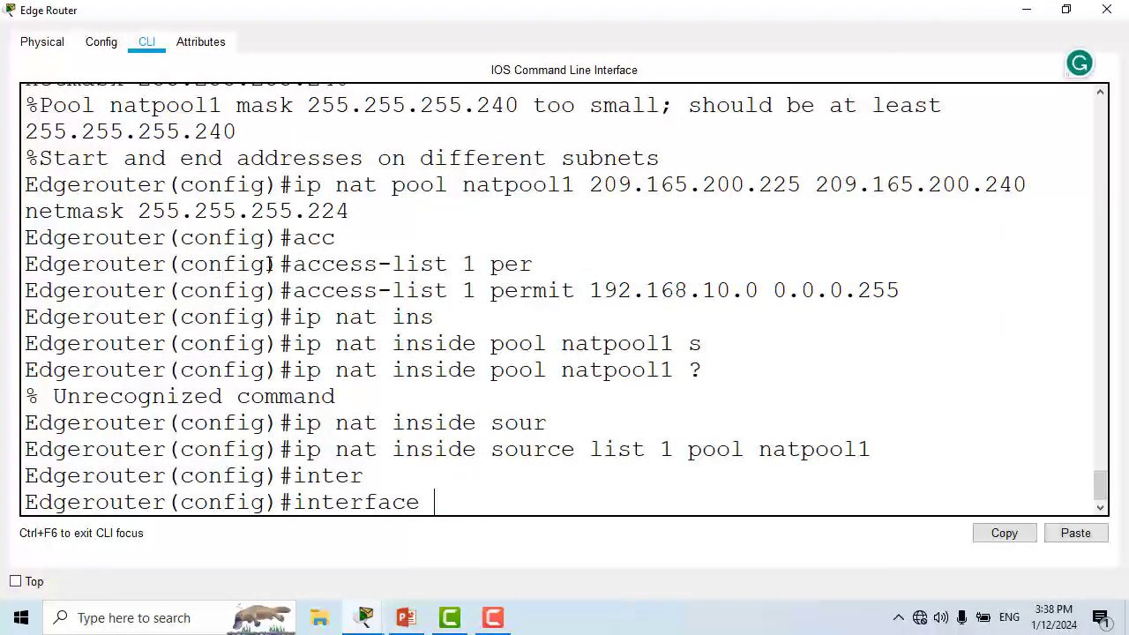
text(gig)
key(Tab)
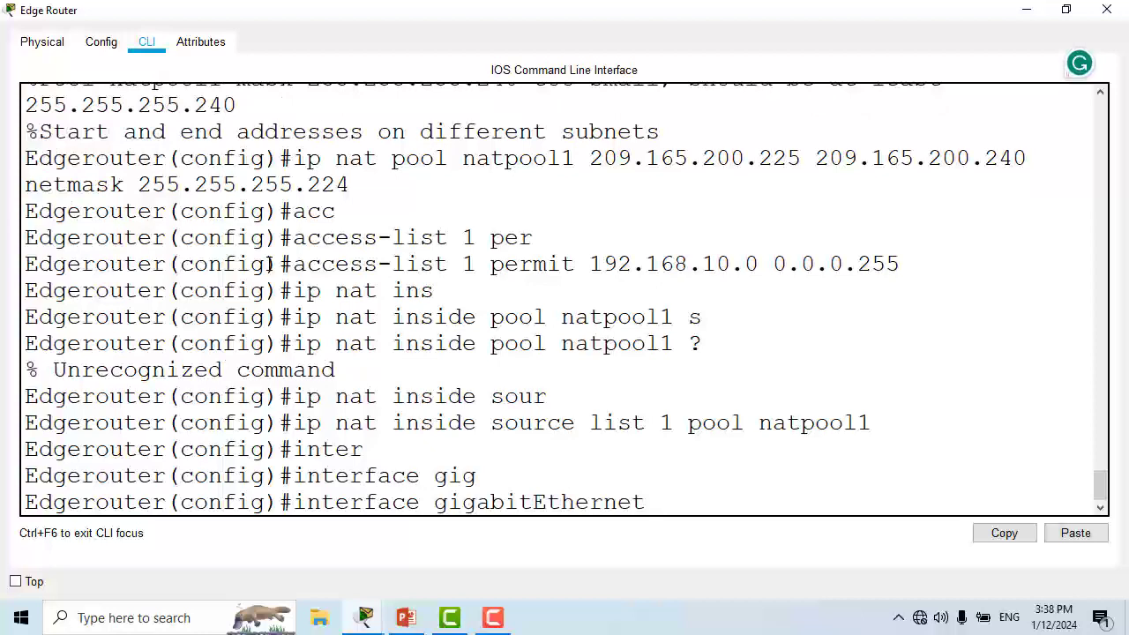
text(0/1)
key(Return)
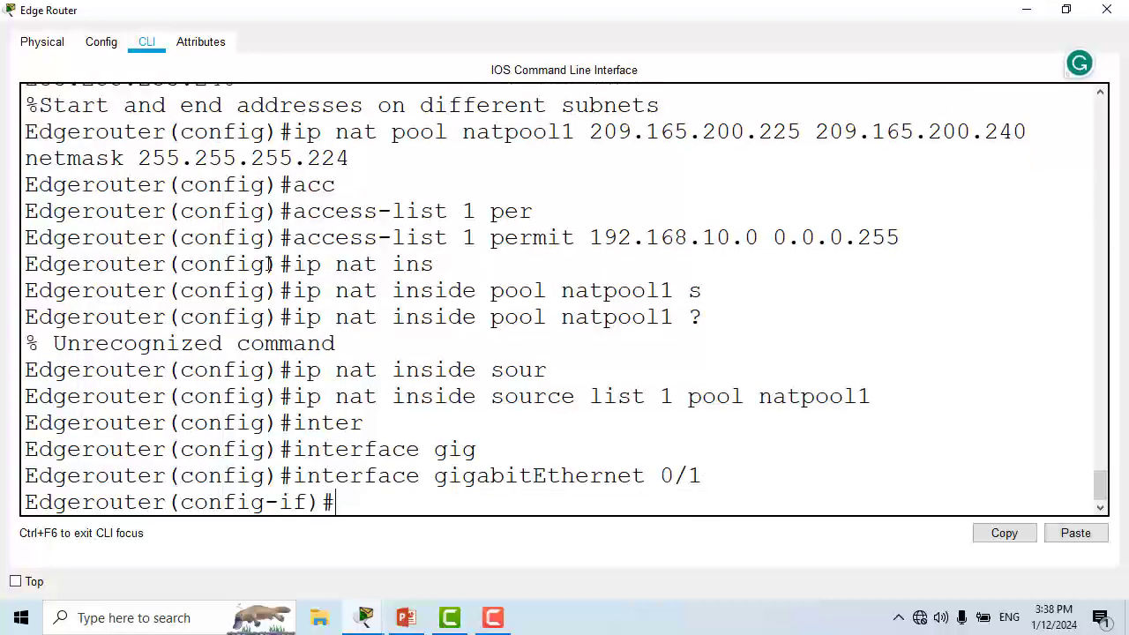
text(ip nat )
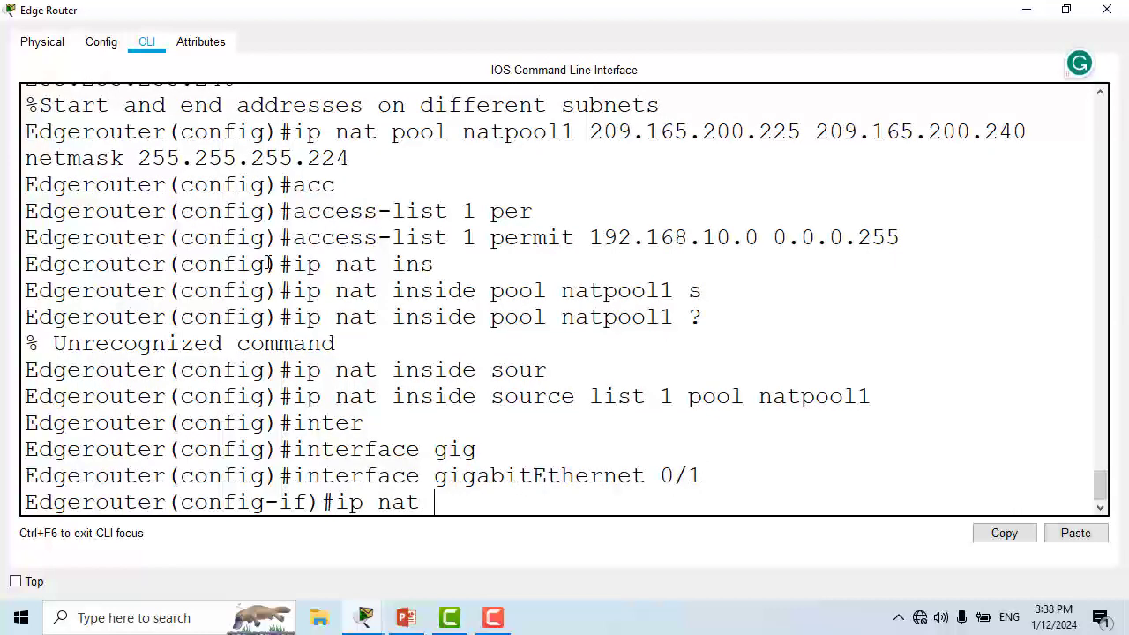
text(out)
key(Tab)
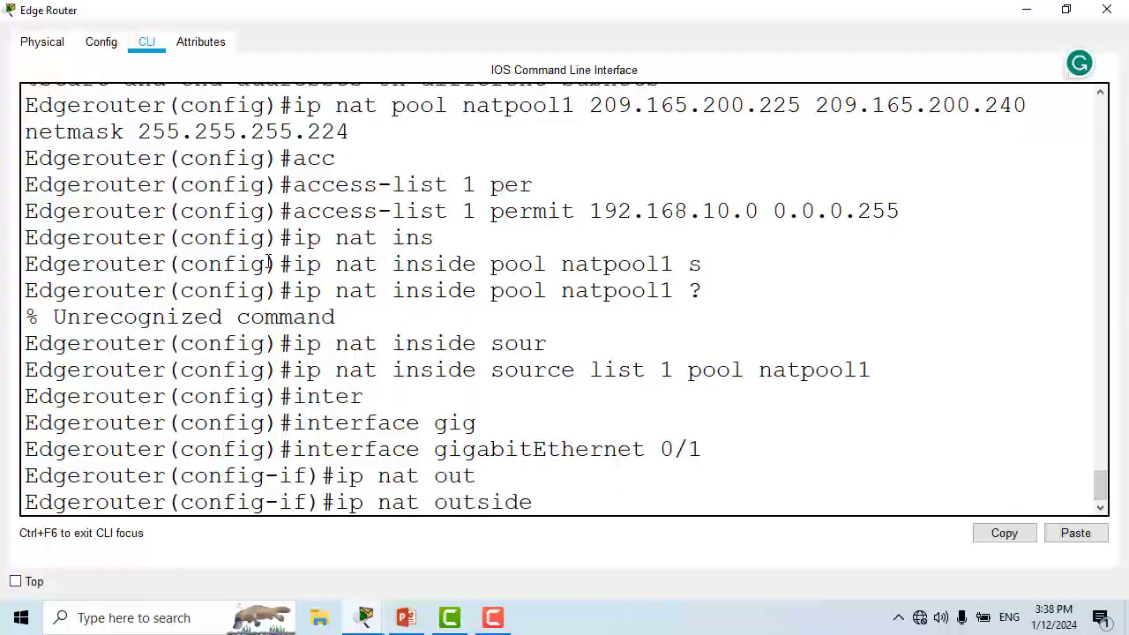
key(Return)
text(exit)
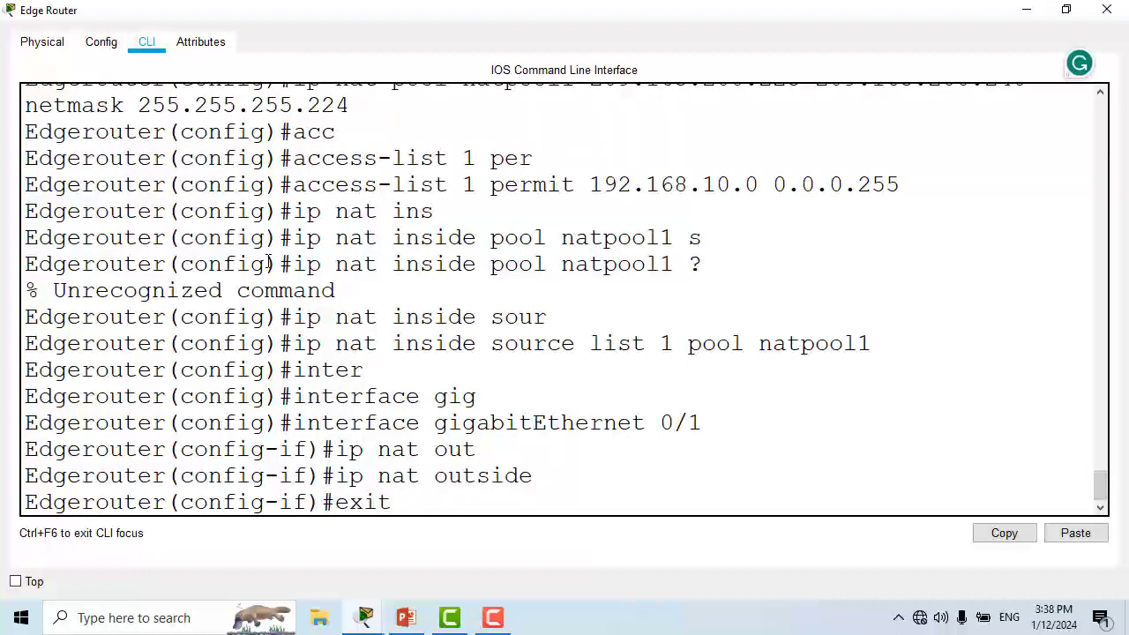
key(Return)
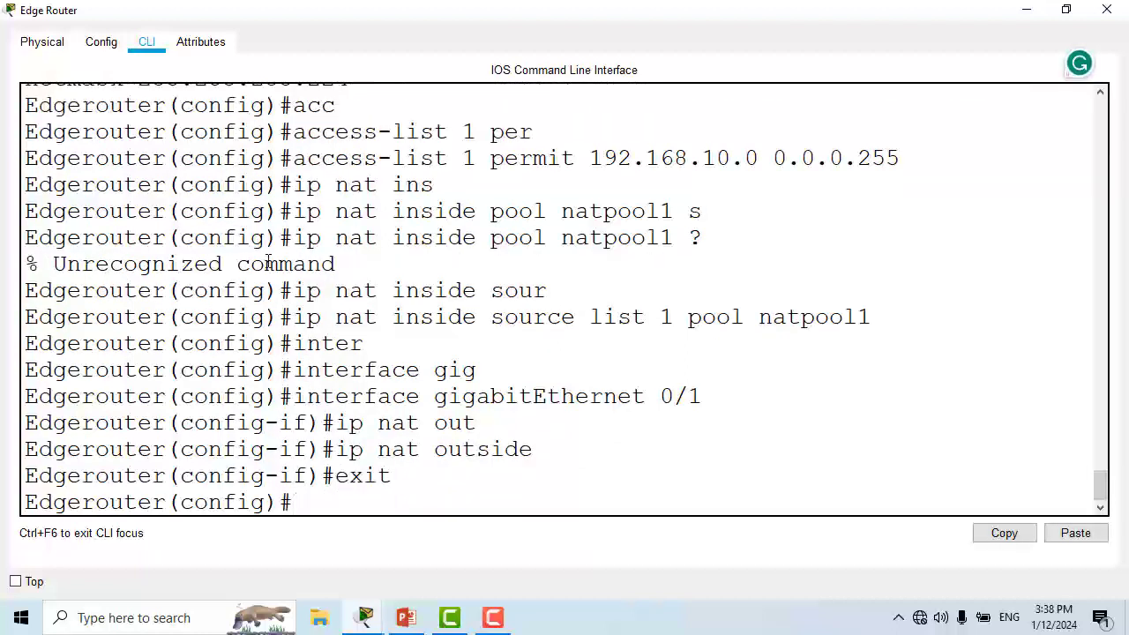
Set the Edge Router's interface gigabitEthernet 0/0 as ip nat inside.
text(inter)
key(Tab)
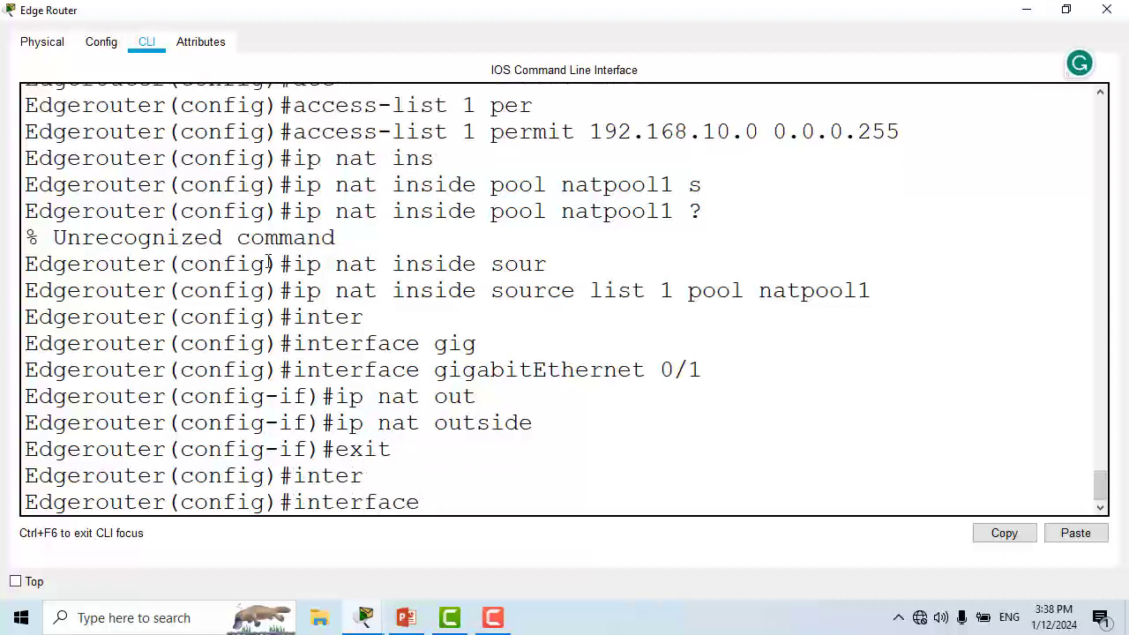
text(gig)
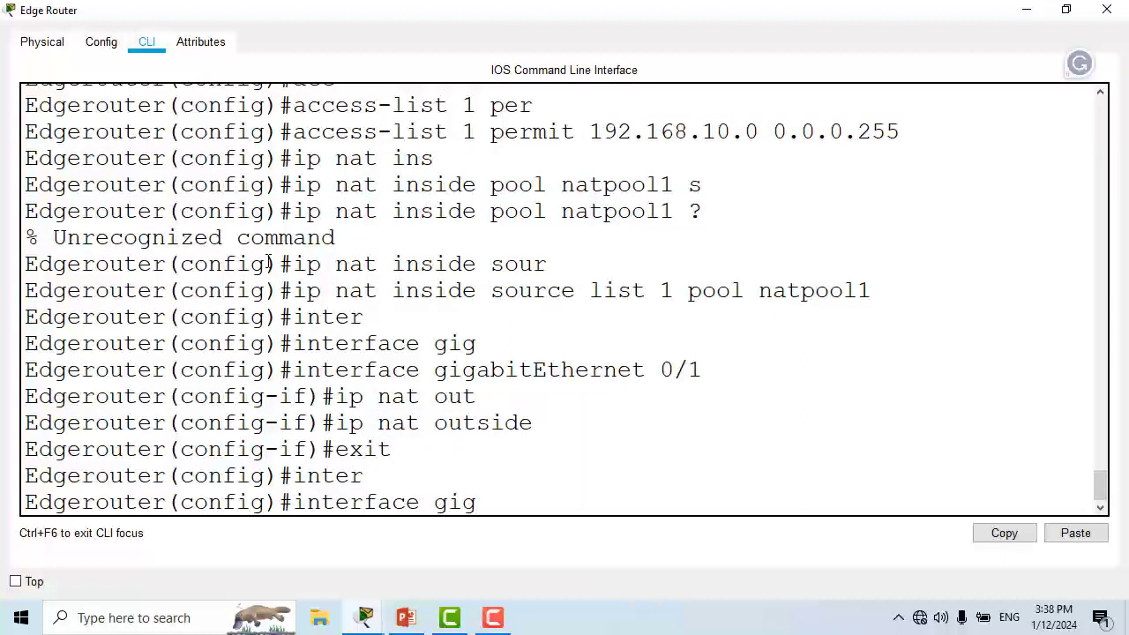
key(Tab)
text(0/)
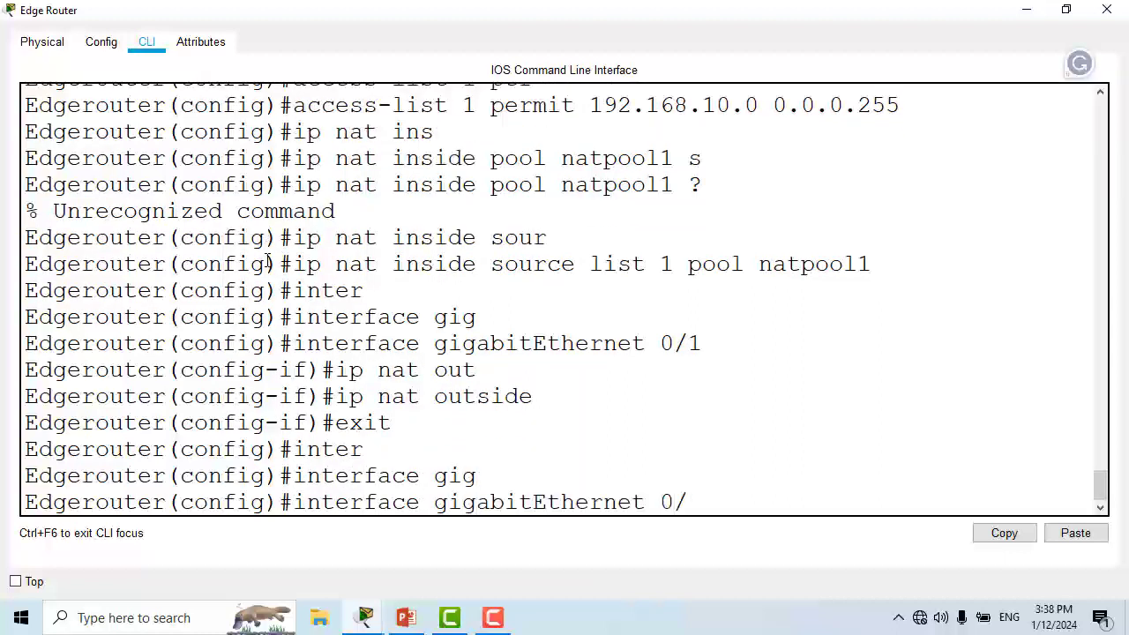
text(0)
key(Return)
text(ip)
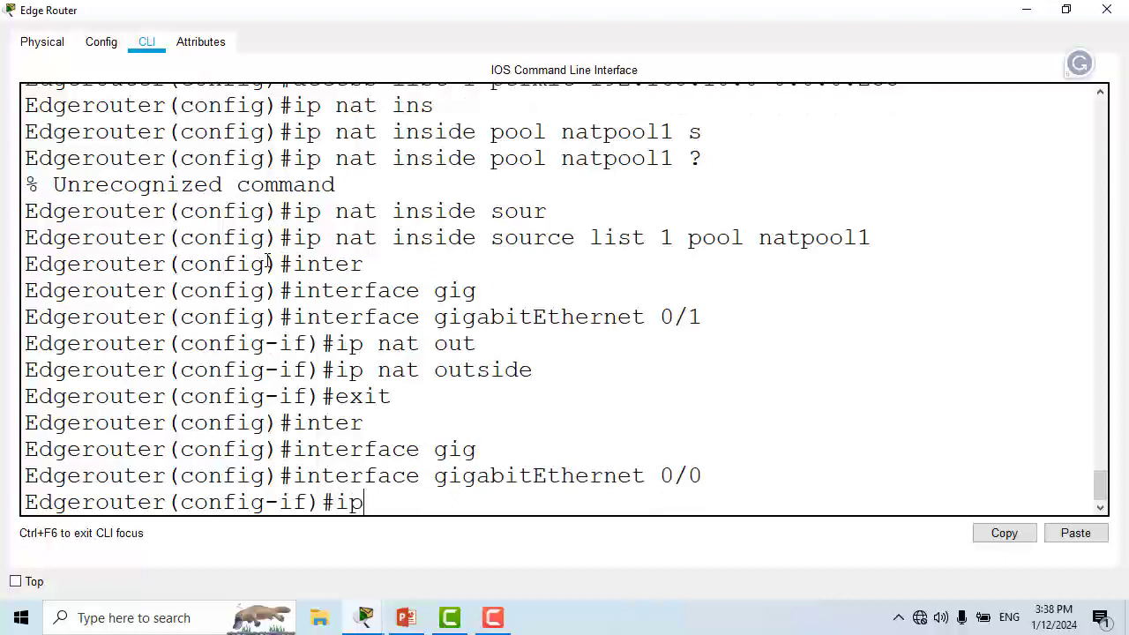
text( nat )
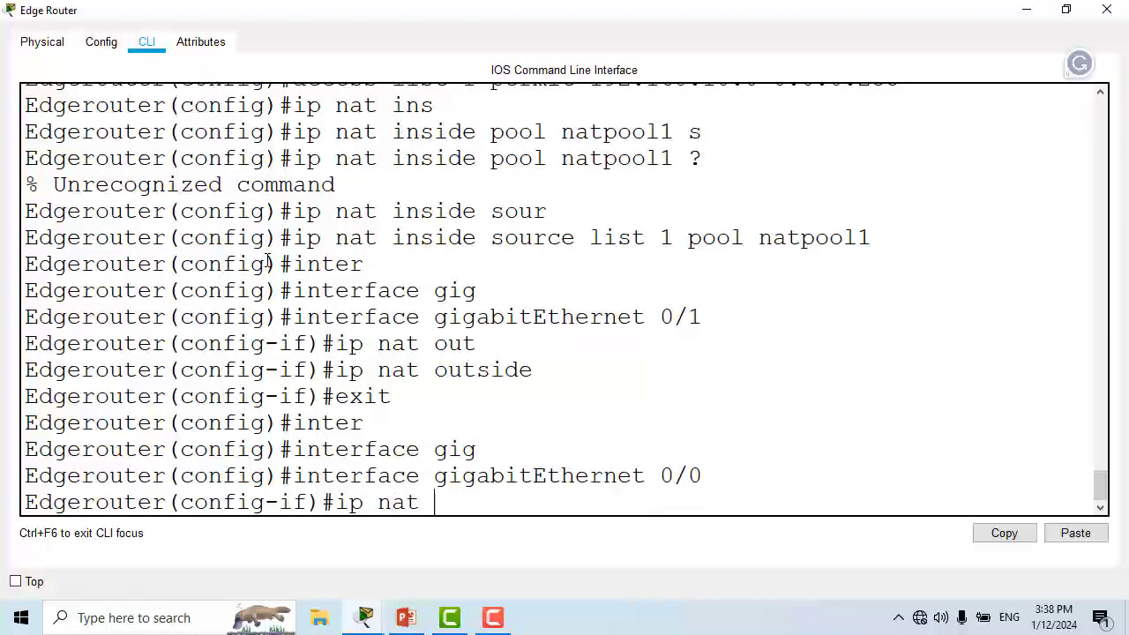
text(ins)
key(Tab)
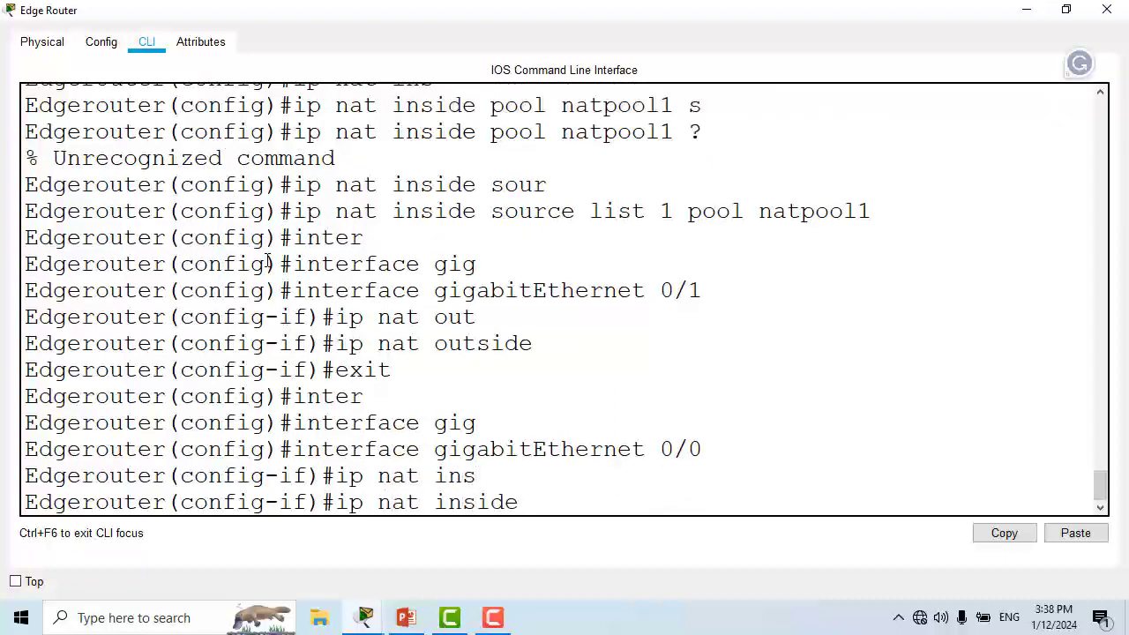
key(Return)
key(Return)
key(Return)
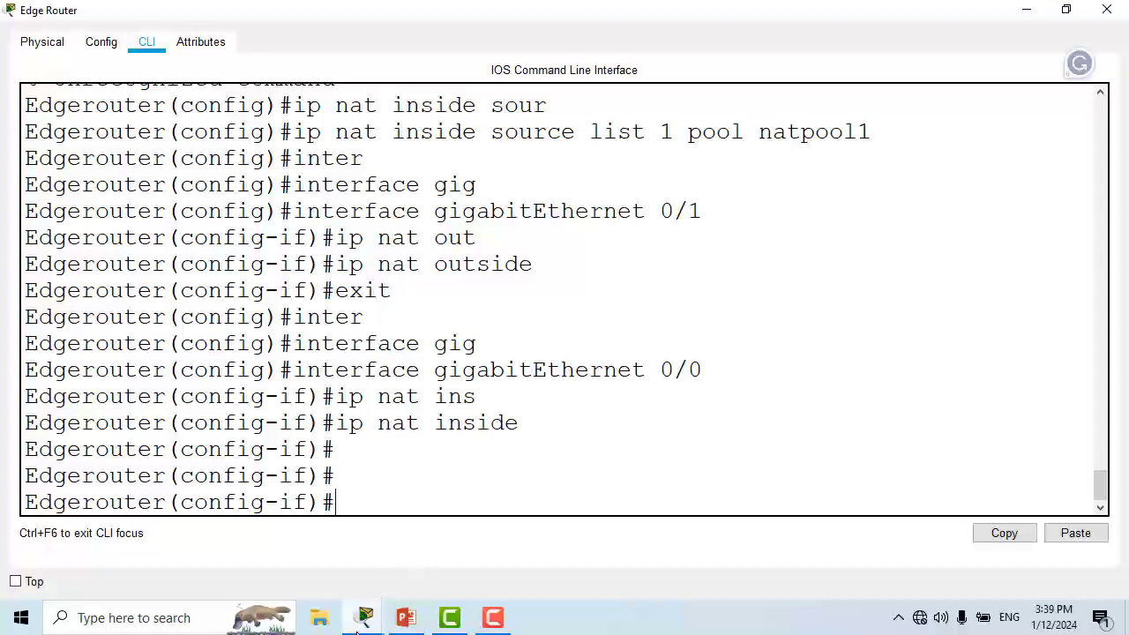
Switch to PowerPoint, start the slide show at Configure Dynamic NAT, and advance to the Analyze Dynamic NAT – Inside to Outside slide.
click(406, 617)
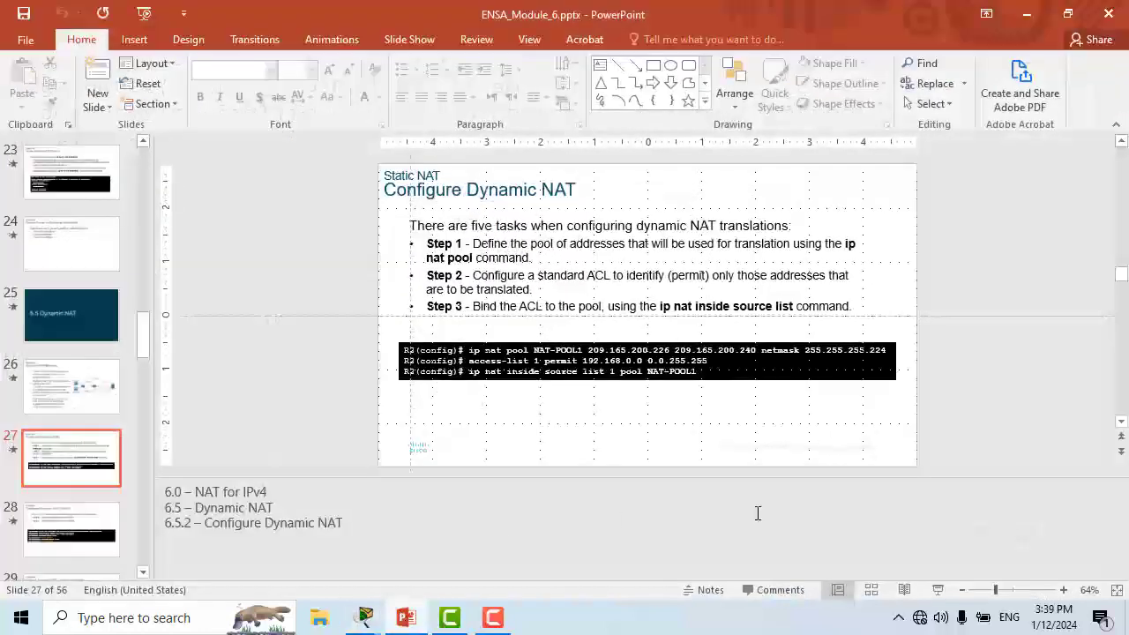
click(939, 590)
key(Right)
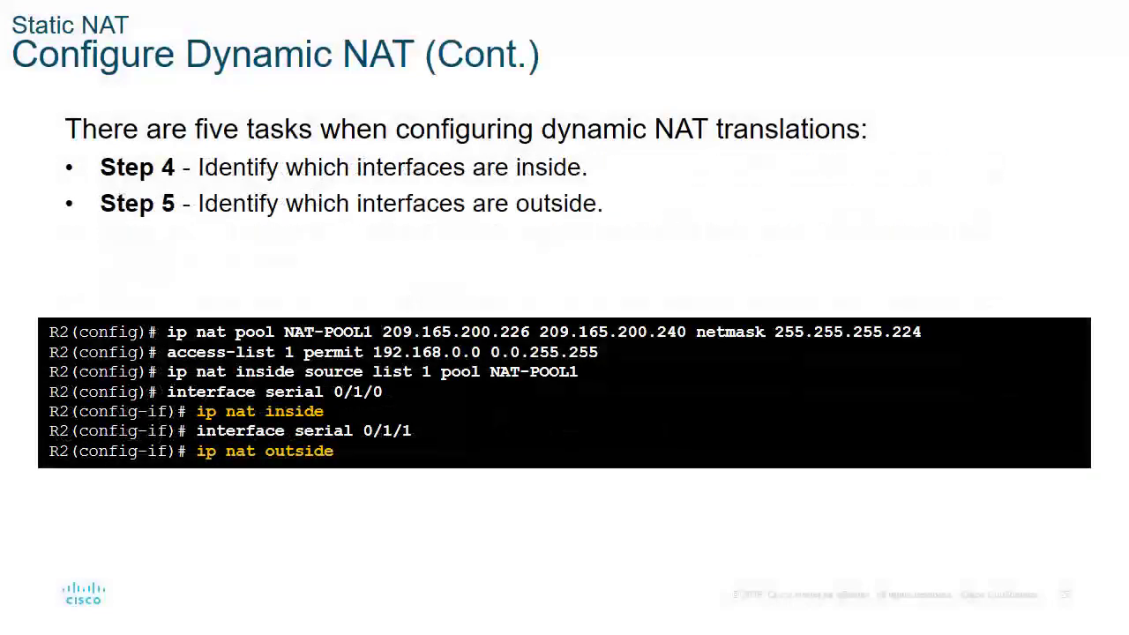
key(Right)
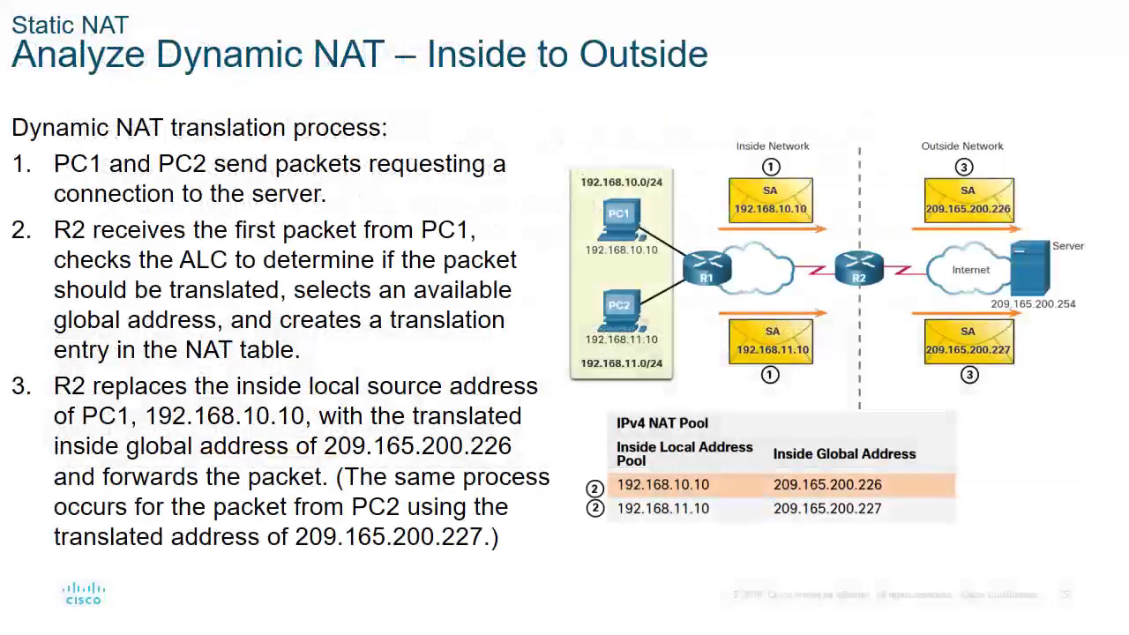
key(Right)
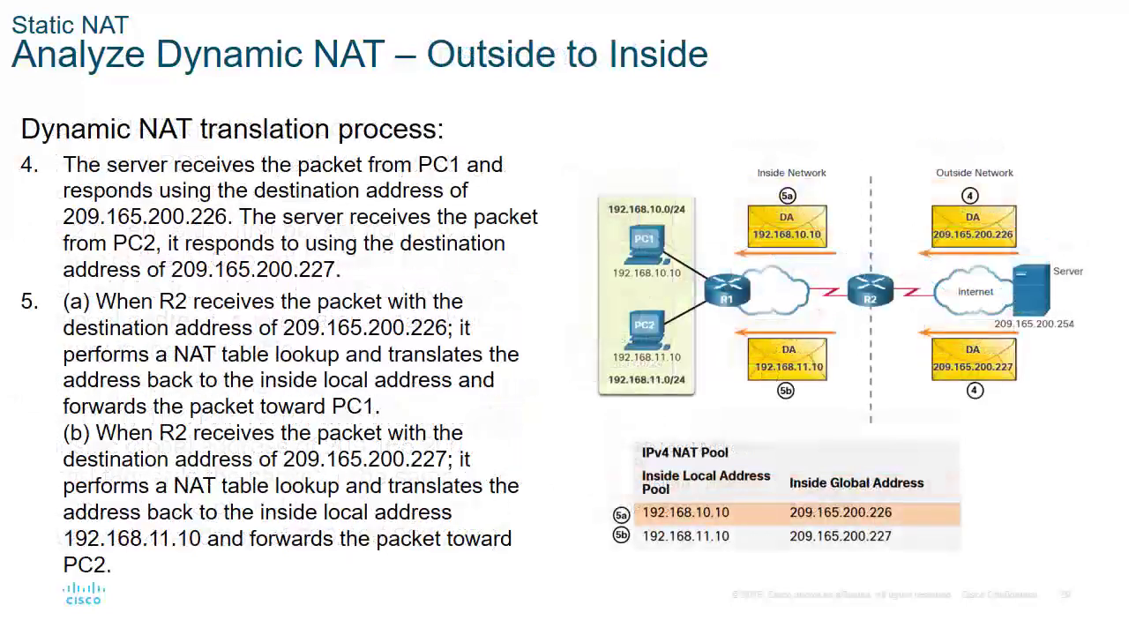
key(Right)
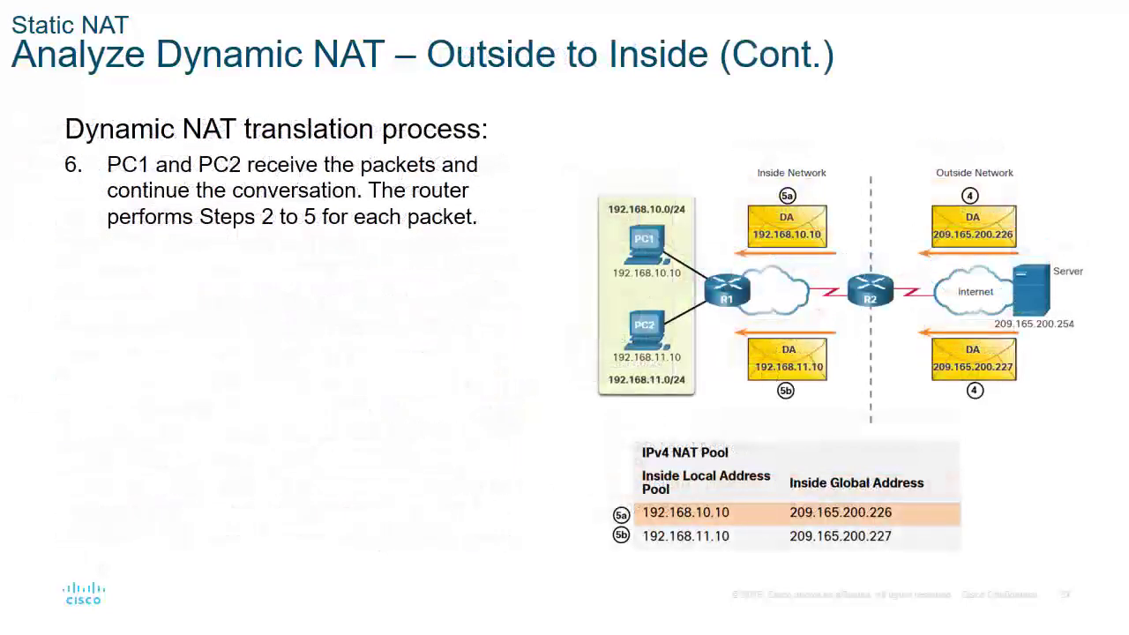
key(Right)
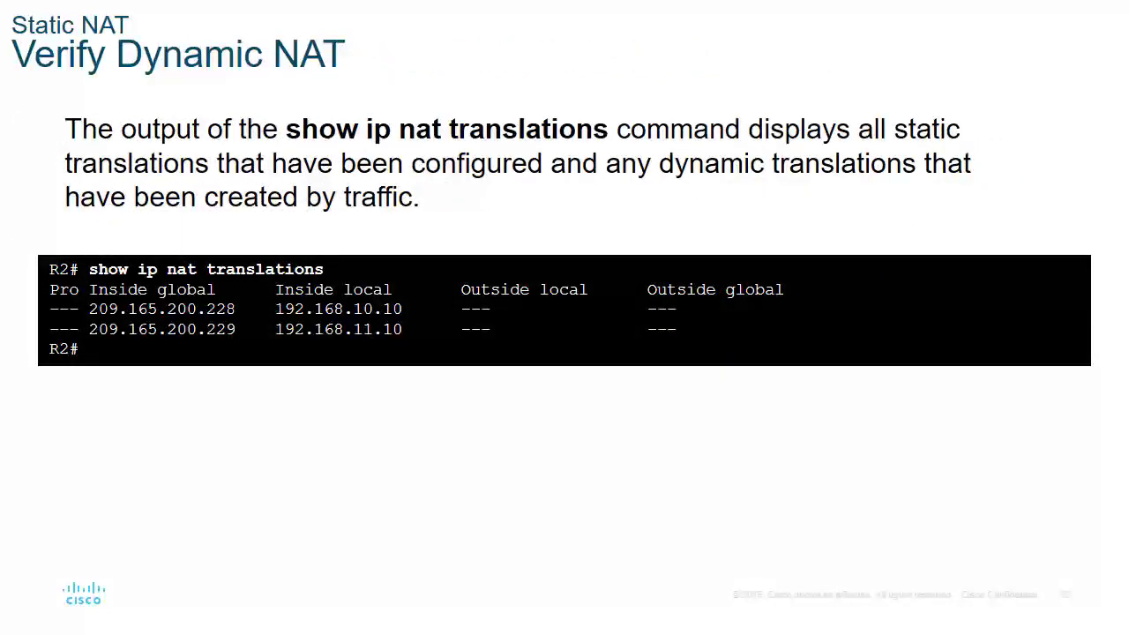
key(Right)
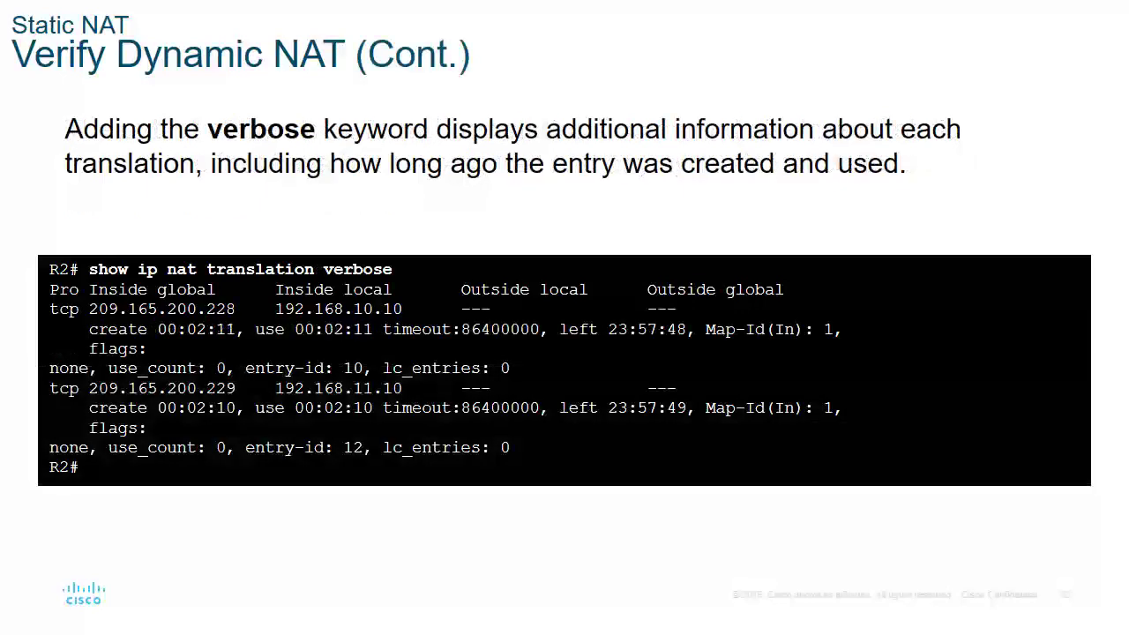
key(Right)
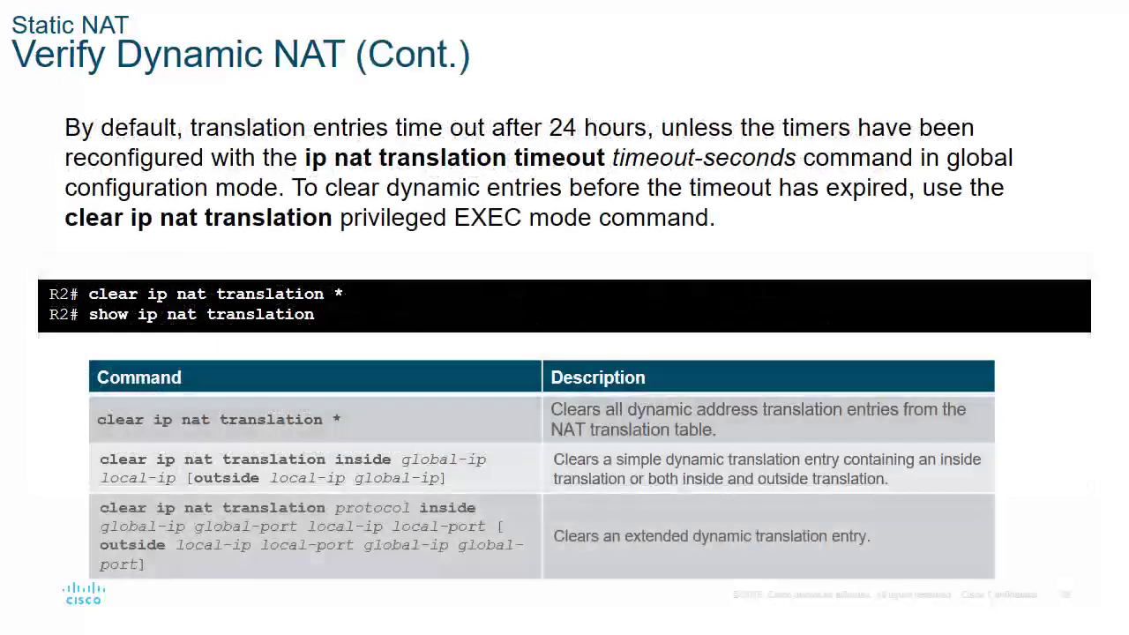
key(Right)
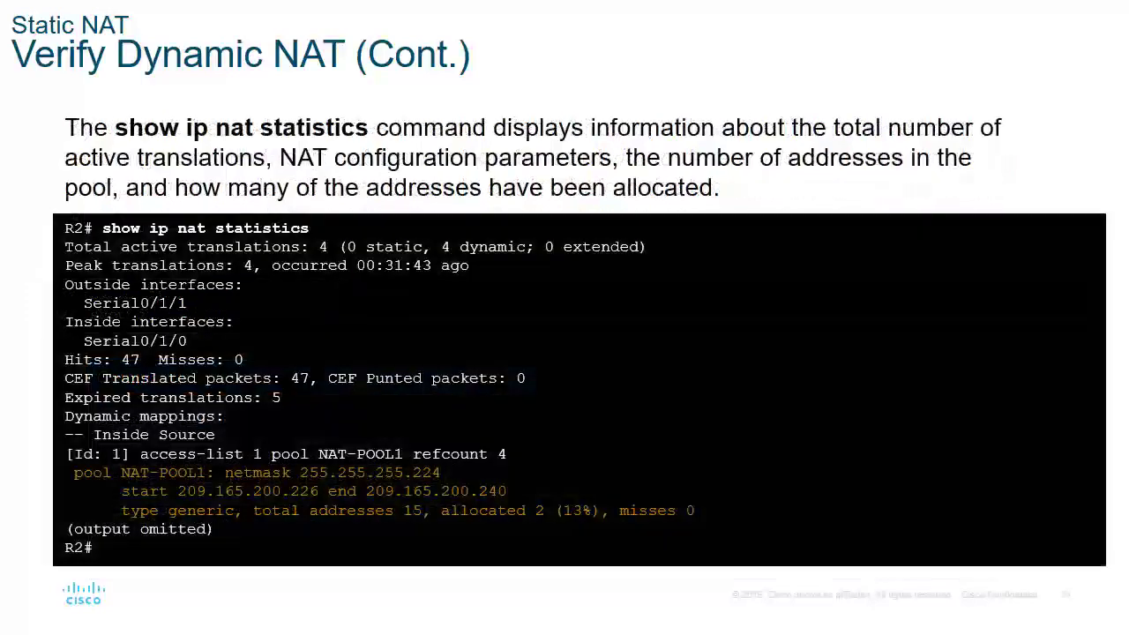
key(Right)
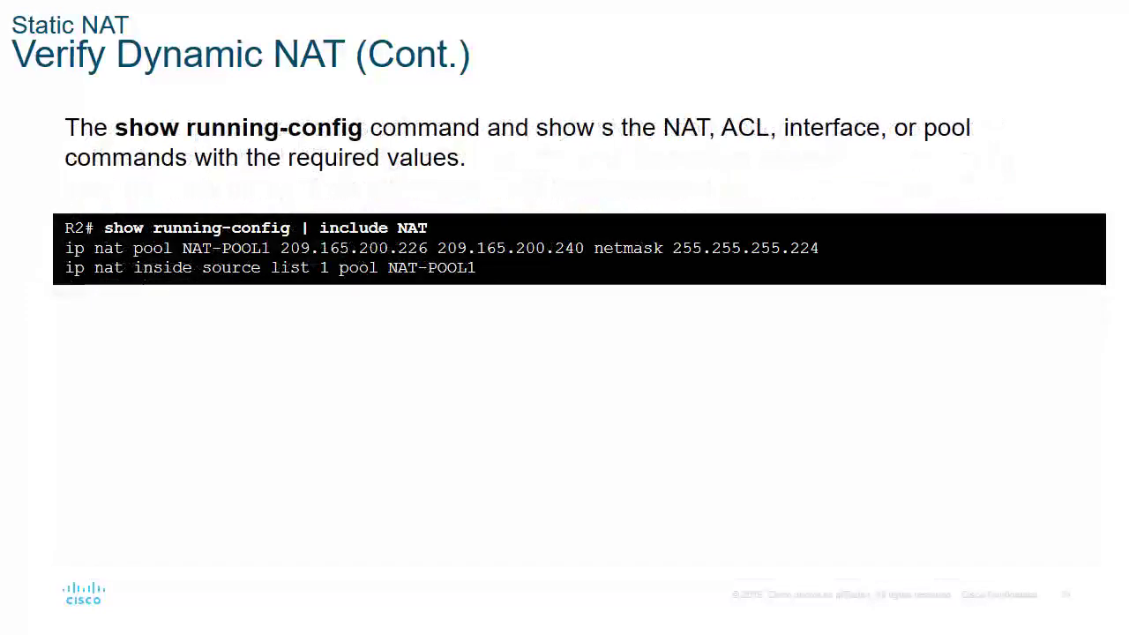
key(Right)
key(Right)
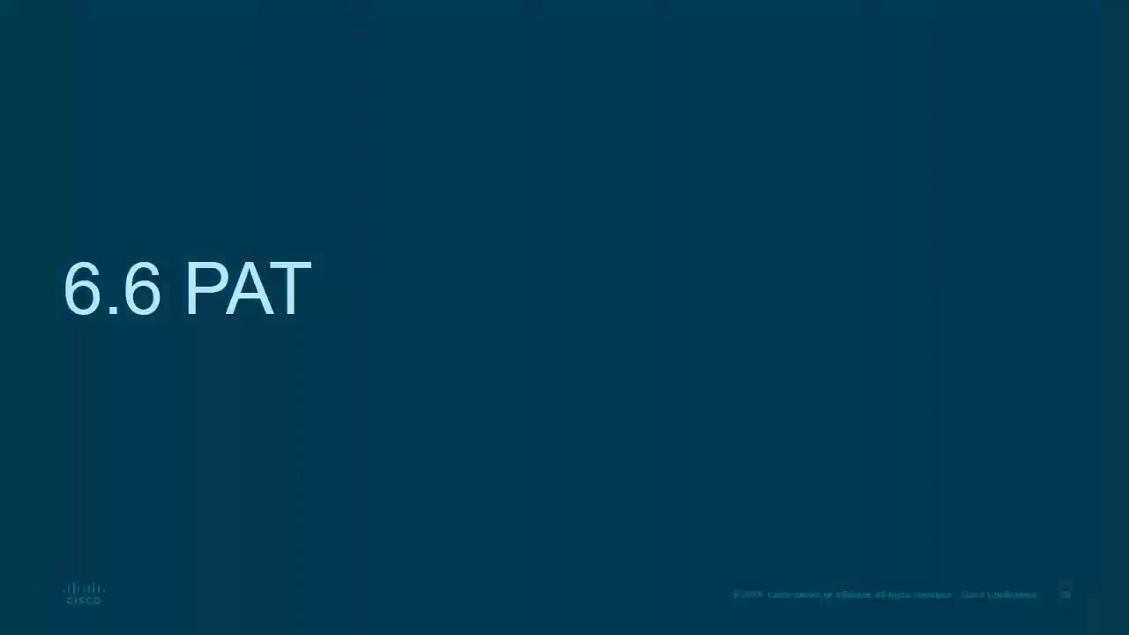
key(Right)
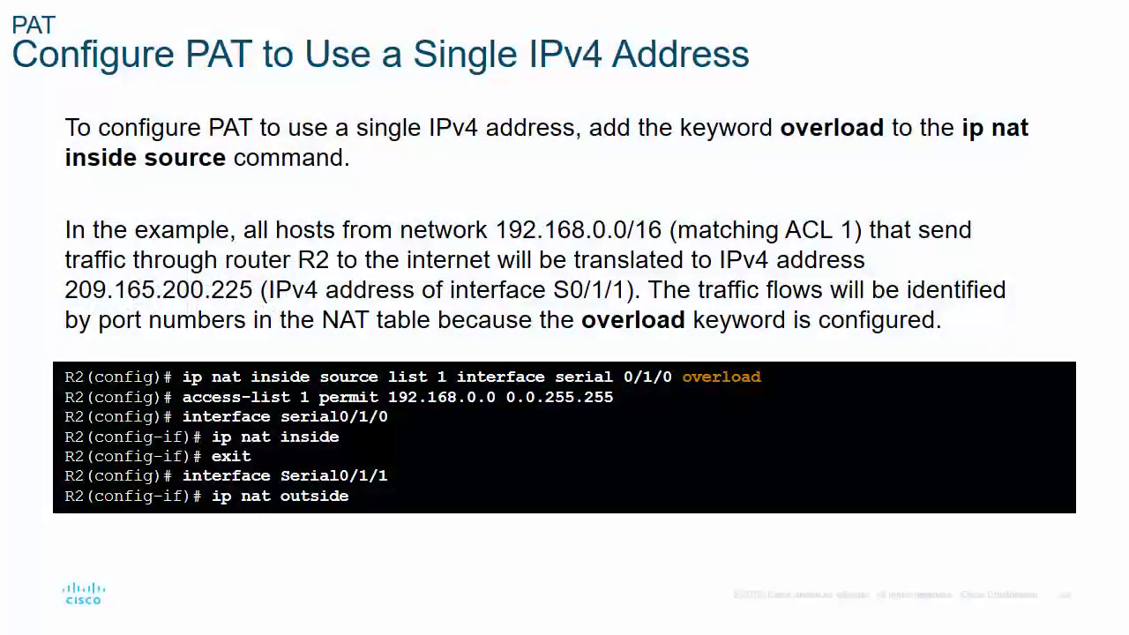